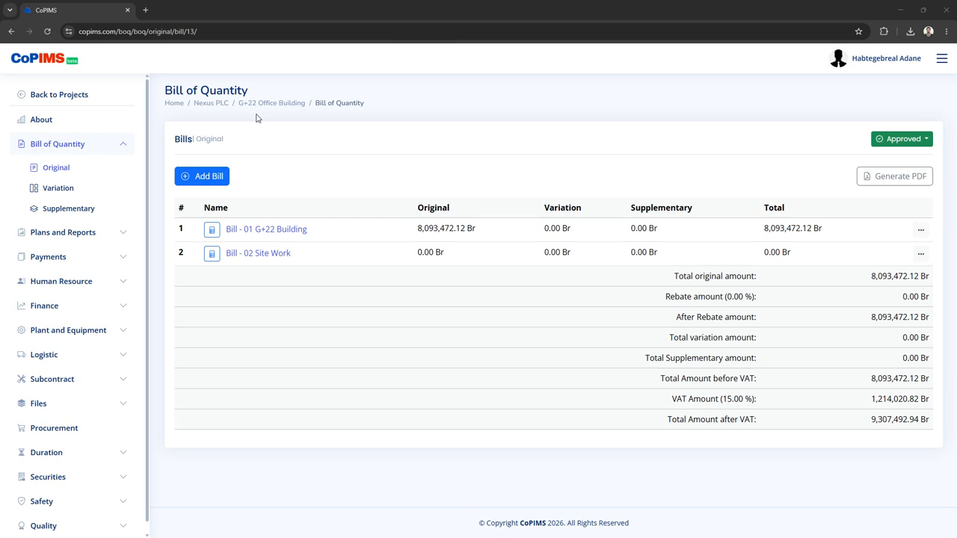
Create a new variation named Variation 01 in the project's bill of quantity, without a file or description
click(50, 193)
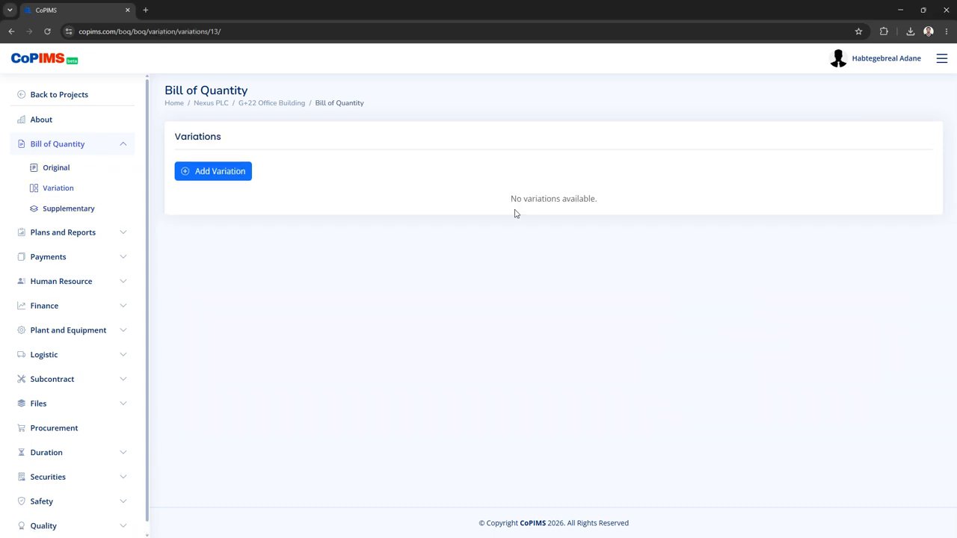
drag(510, 205, 627, 205)
click(627, 205)
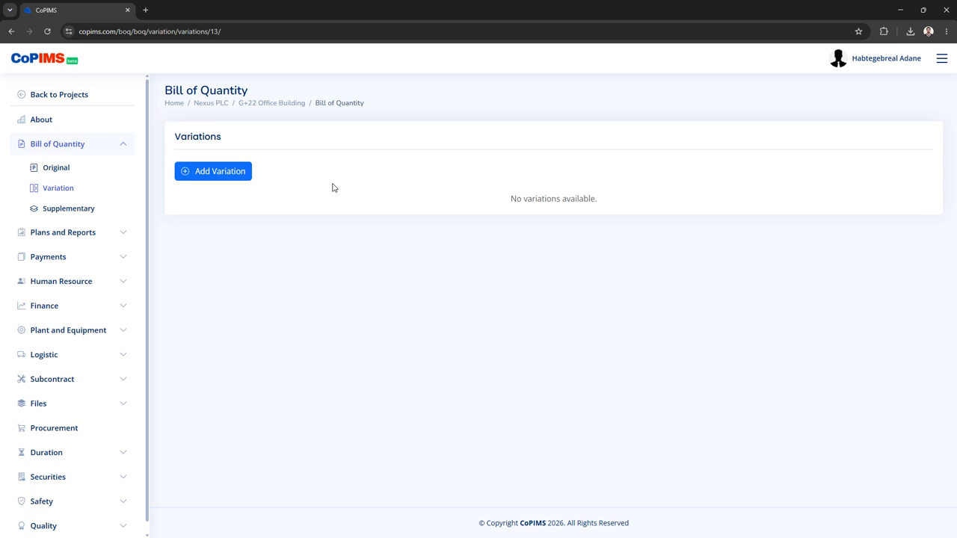
click(224, 172)
click(343, 124)
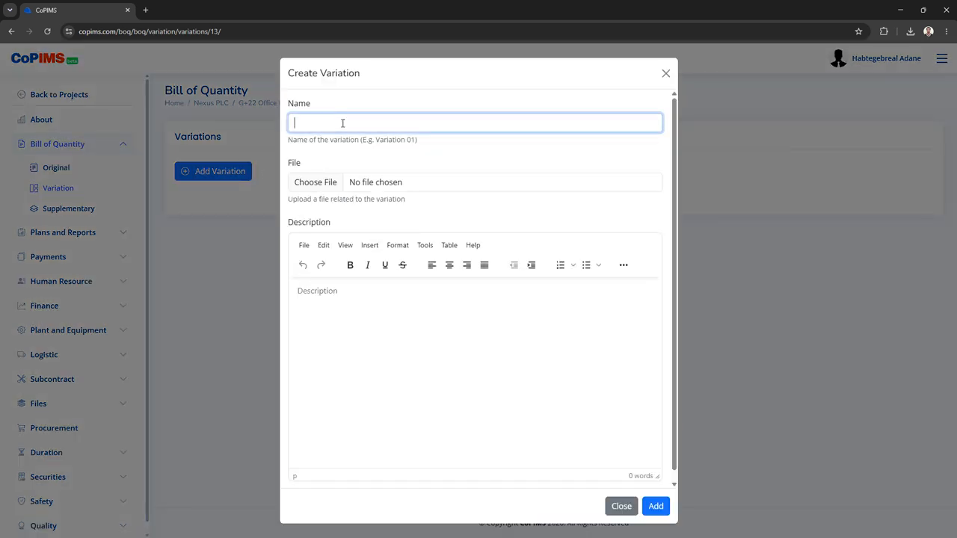
text(Variation 01)
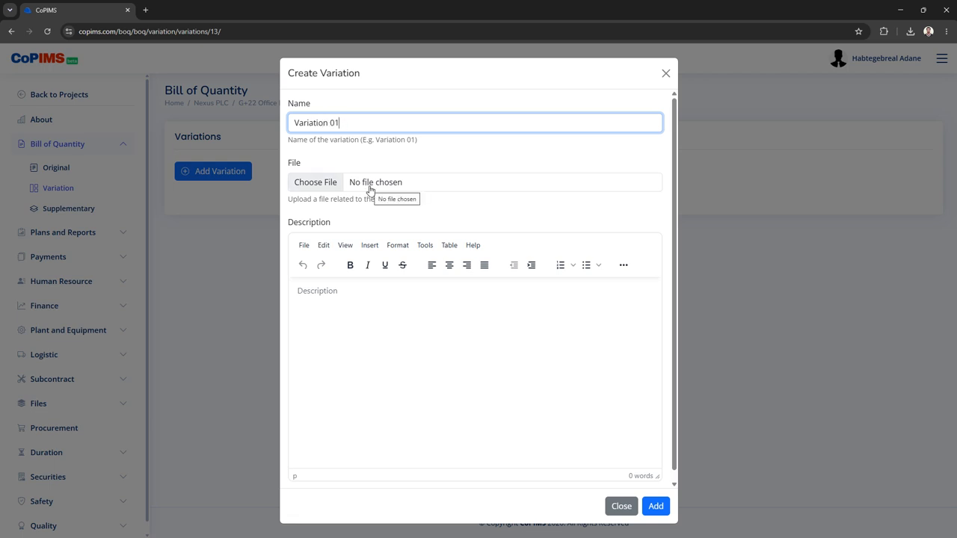
click(386, 310)
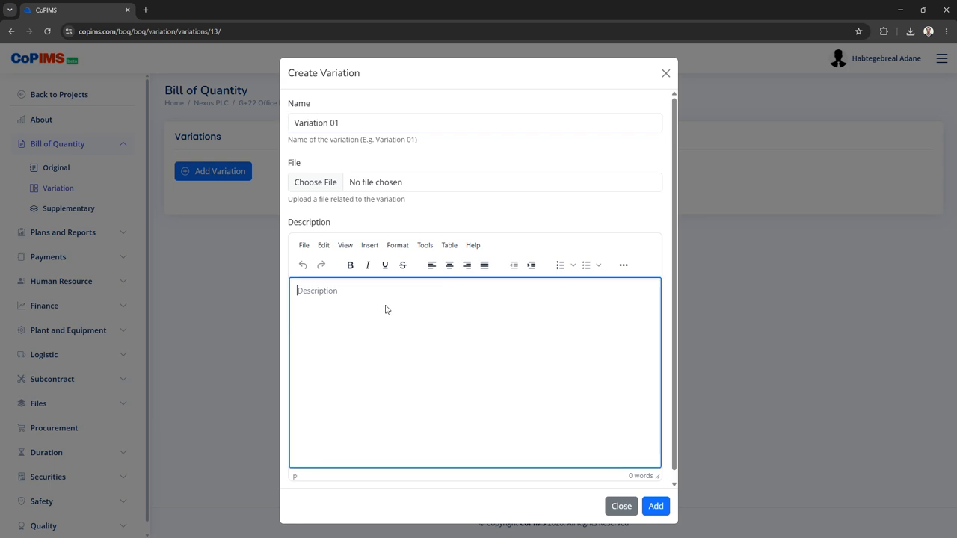
scroll(387, 310, down, 1)
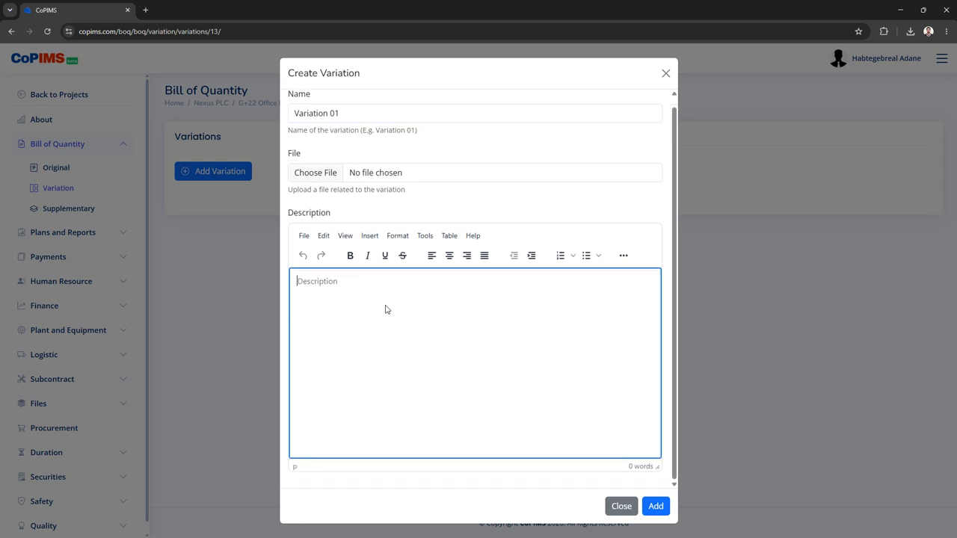
click(656, 507)
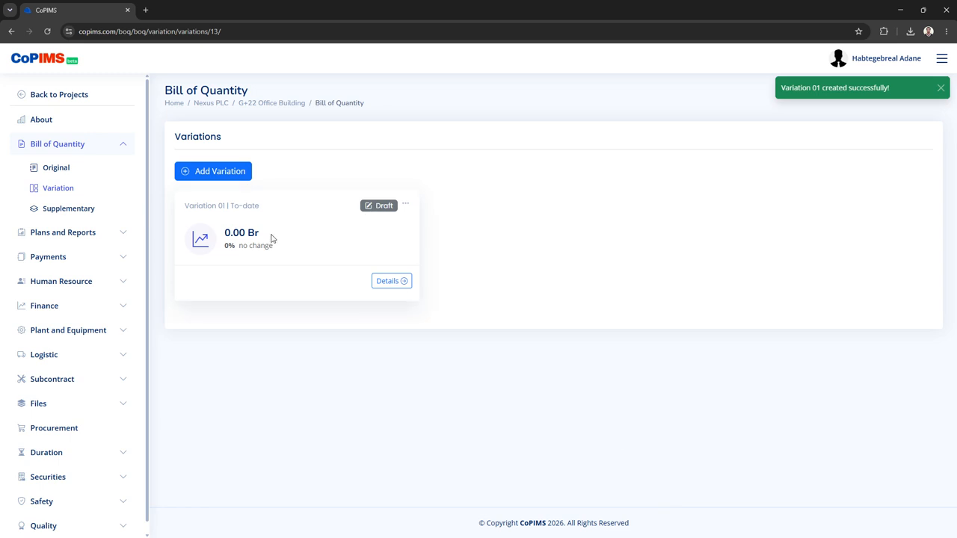
In Variation 01's Bill - 01 G+22 Building, start an original-based work item that references Load and Cart Away Excavated Material
click(383, 281)
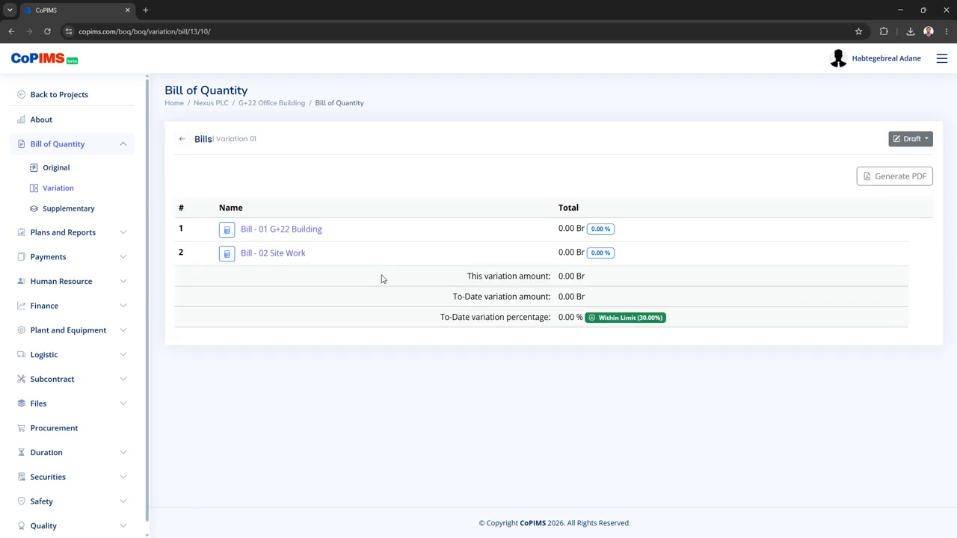
click(278, 231)
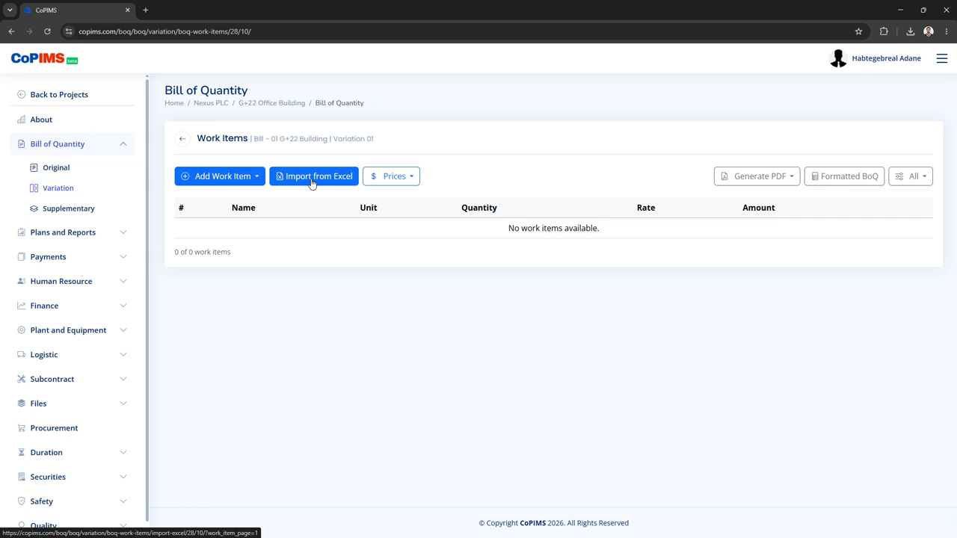
click(216, 181)
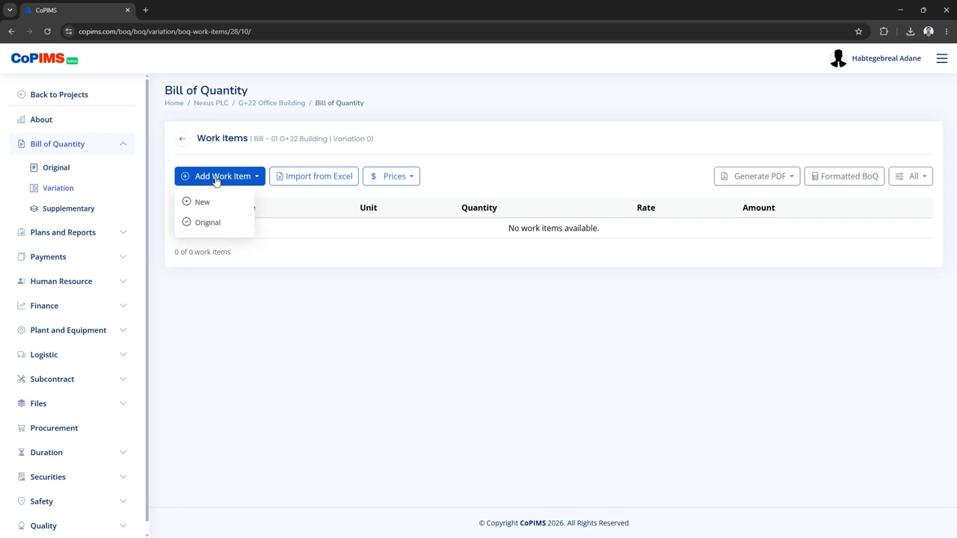
click(208, 222)
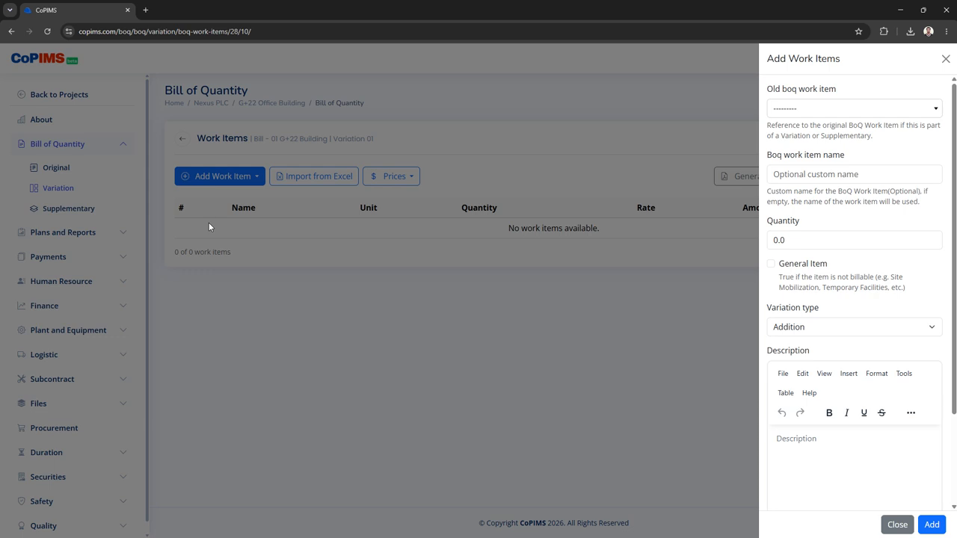
click(857, 112)
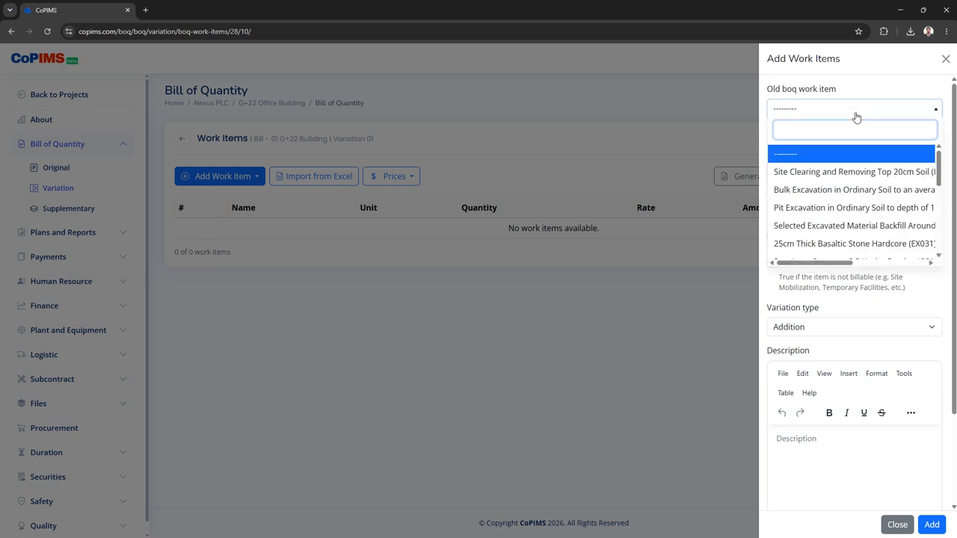
scroll(858, 172, down, 5)
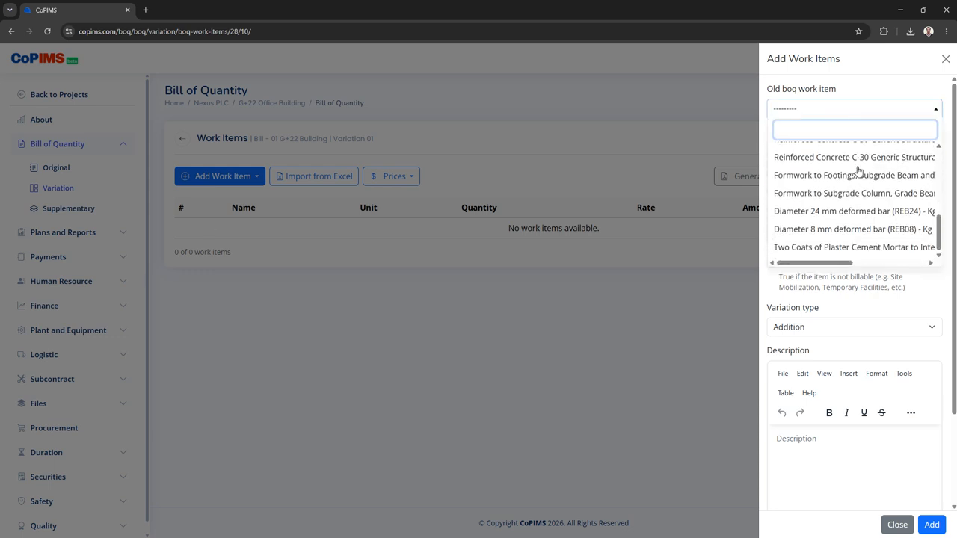
scroll(858, 171, up, 5)
scroll(858, 171, down, 5)
scroll(857, 173, up, 5)
scroll(857, 172, down, 5)
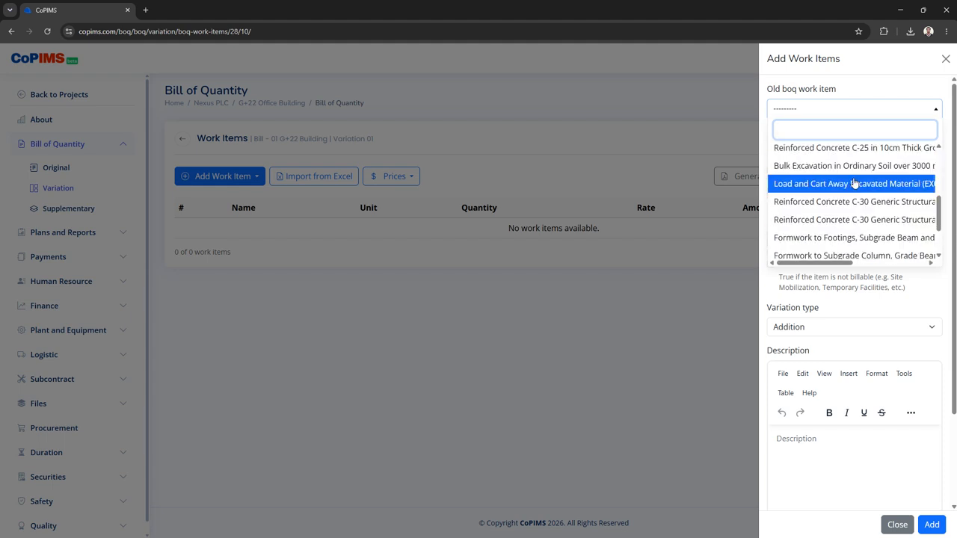
click(855, 184)
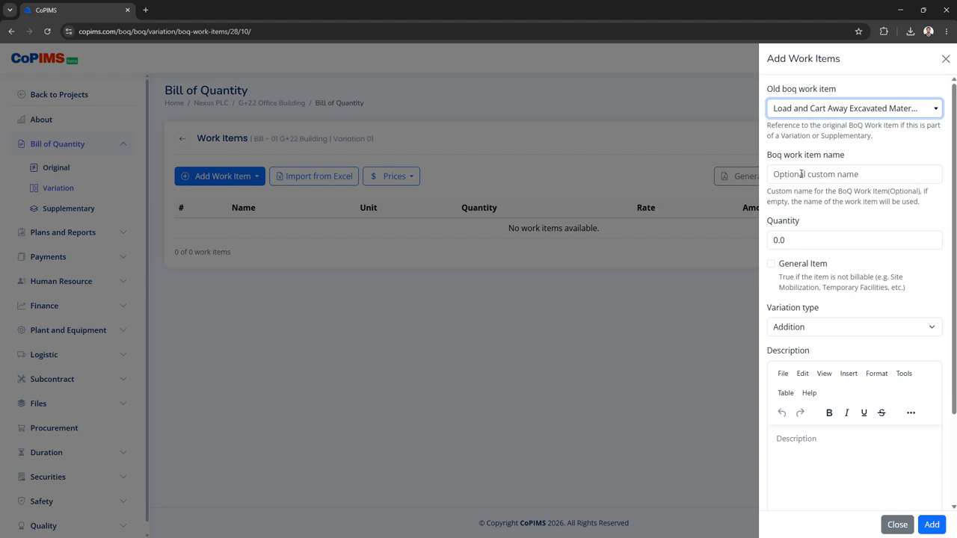
Set the work item's quantity to 50 and its variation type to Addition, leaving the description empty
double_click(799, 237)
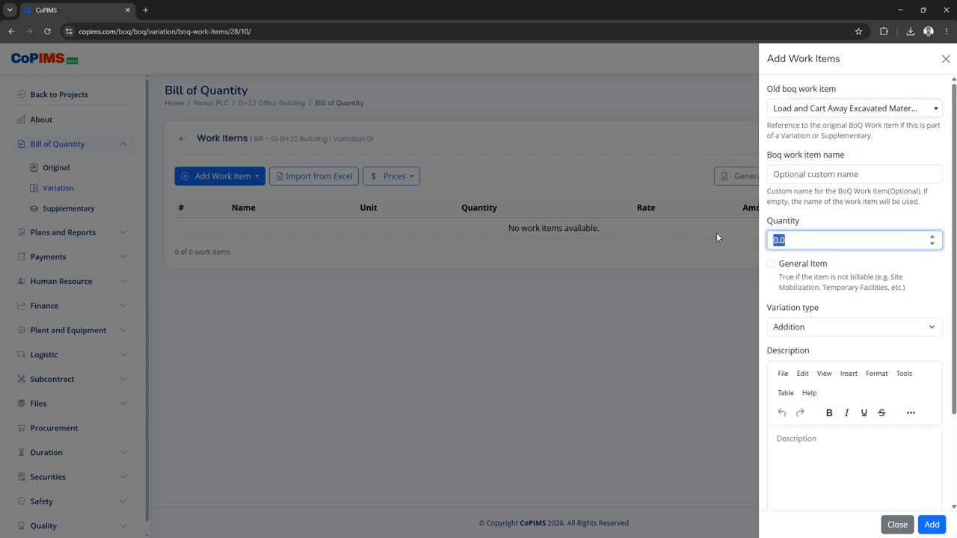
text(50)
scroll(798, 267, down, 1)
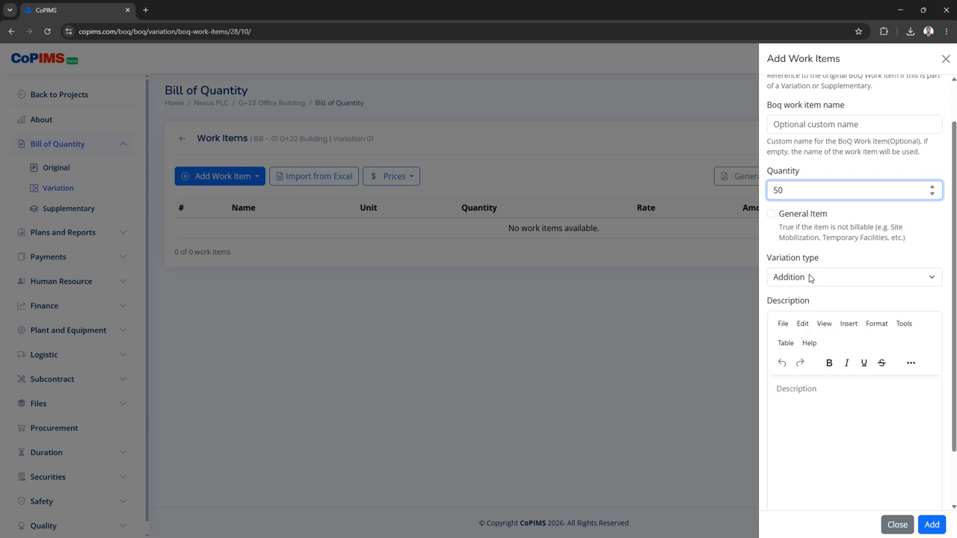
click(809, 278)
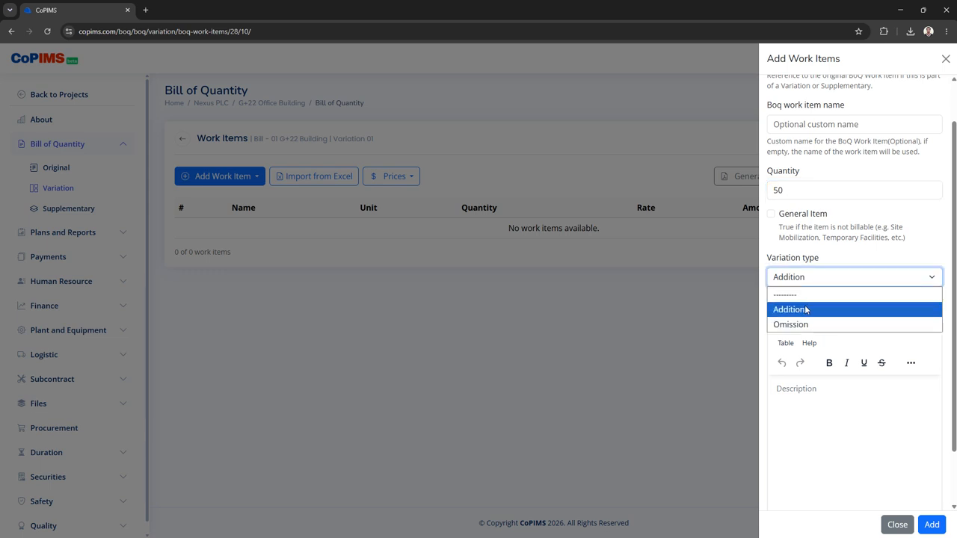
click(805, 308)
scroll(872, 354, down, 2)
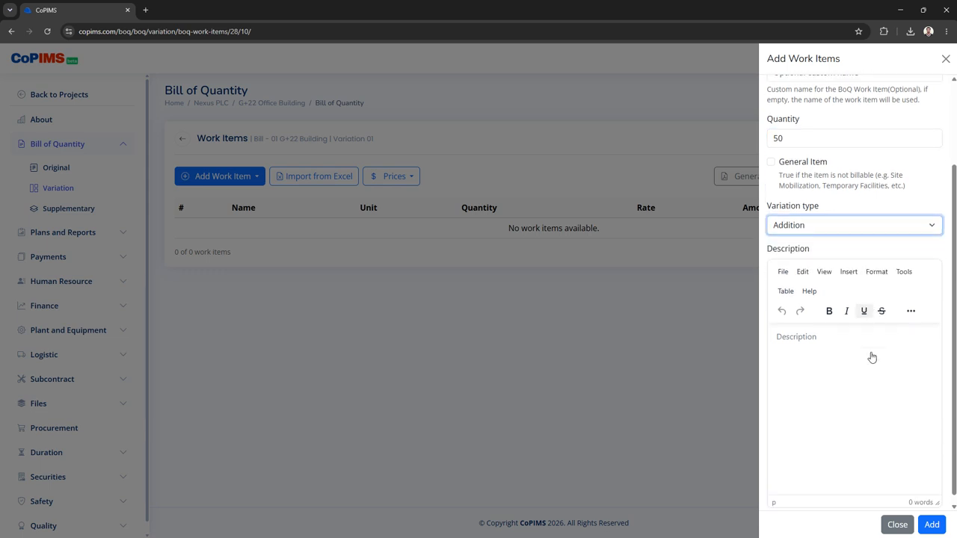
click(811, 338)
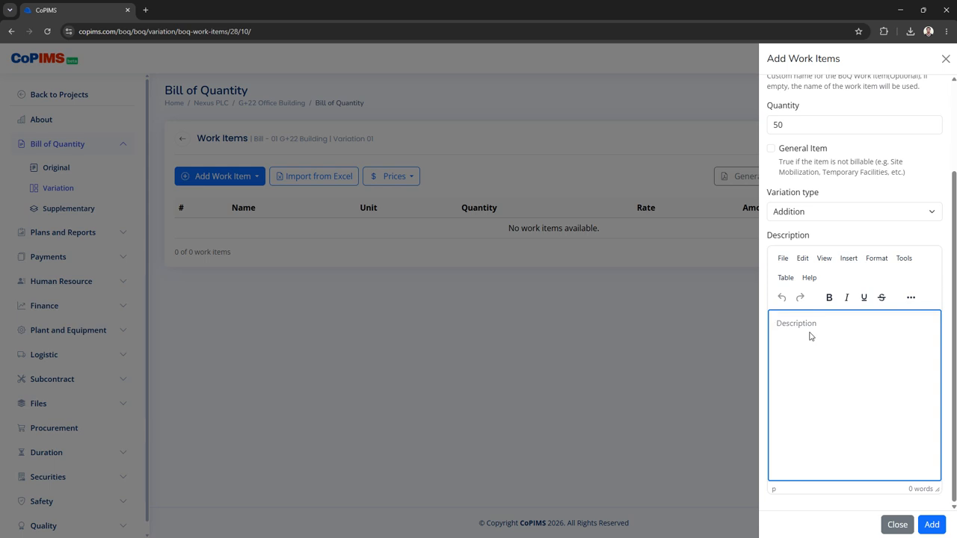
Review the entered details, add the Load and Cart Away Excavated Material item to the bill, and check its listed quantity
scroll(810, 336, up, 1)
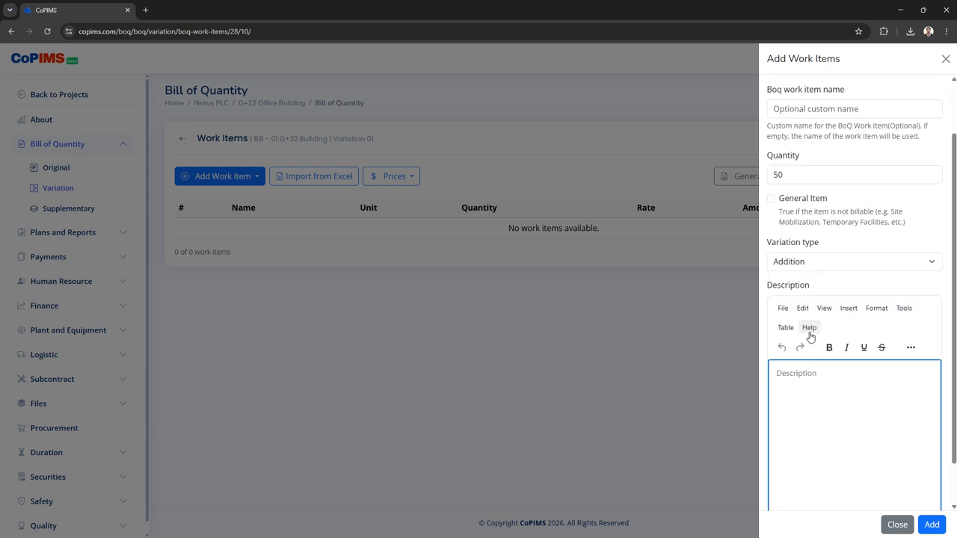
scroll(810, 336, up, 1)
scroll(809, 337, up, 1)
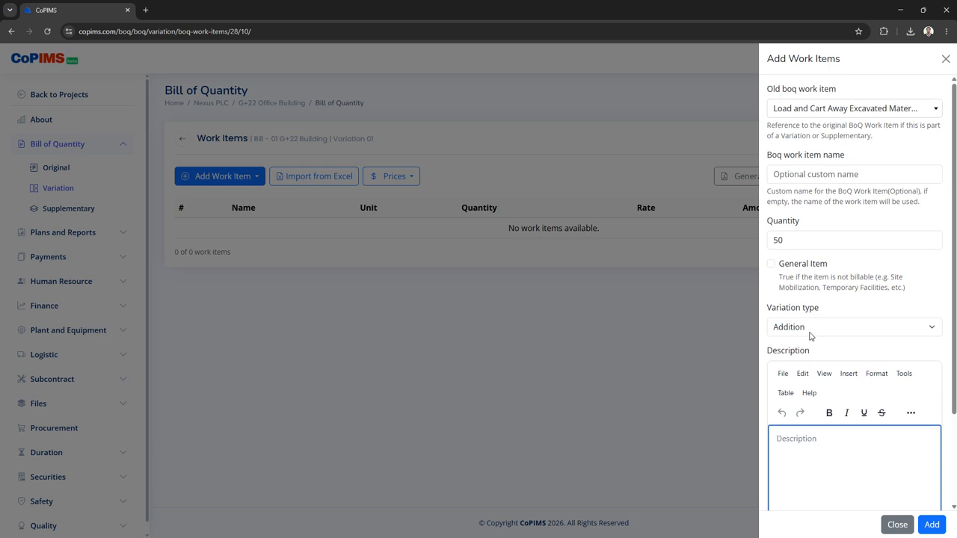
scroll(810, 337, down, 2)
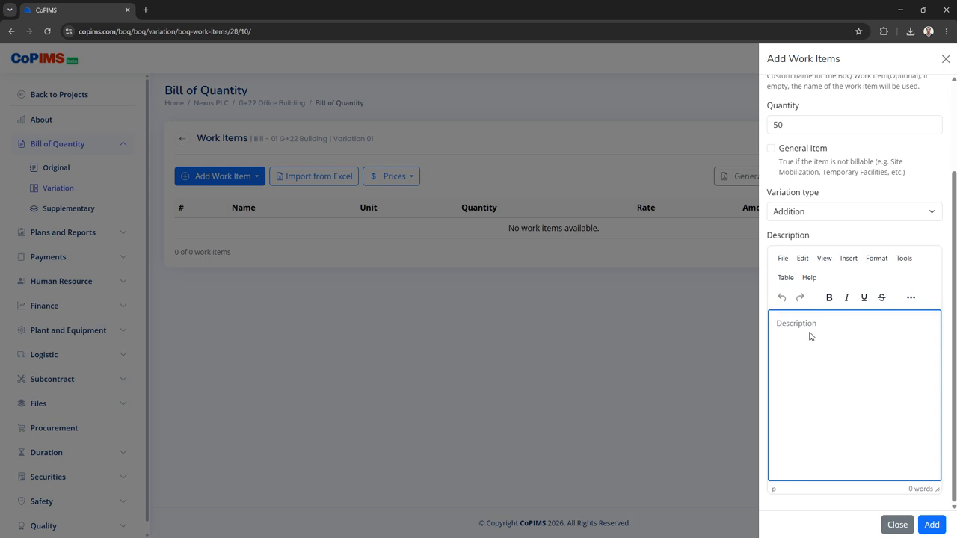
scroll(810, 334, up, 3)
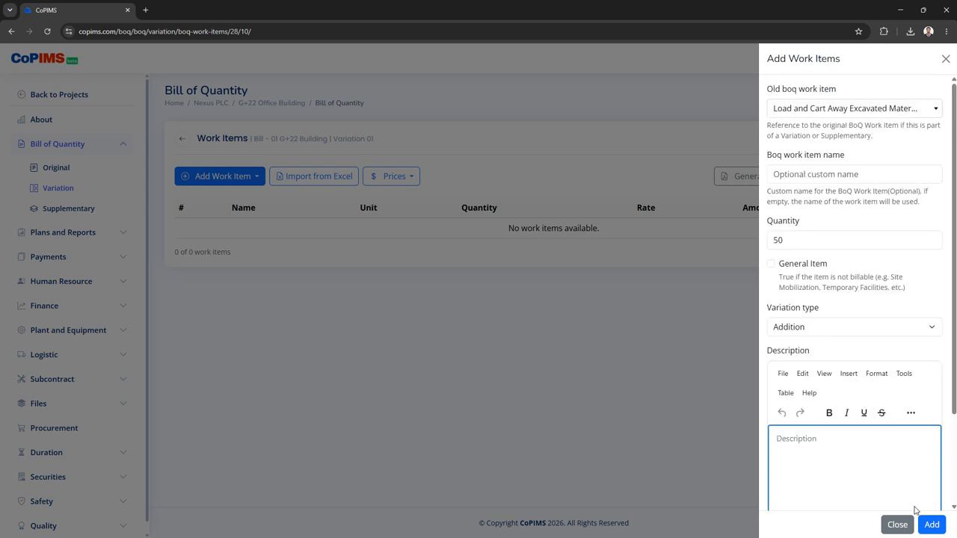
click(927, 527)
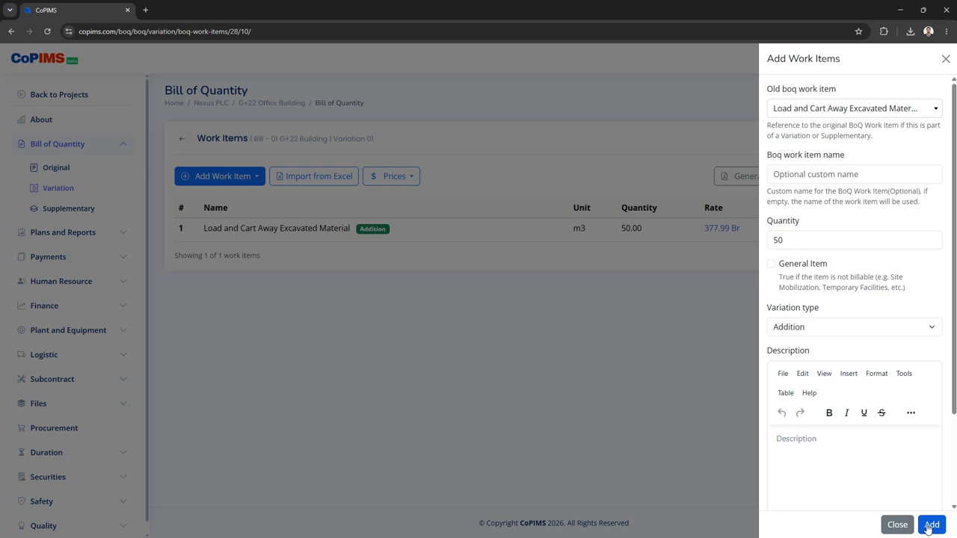
click(352, 257)
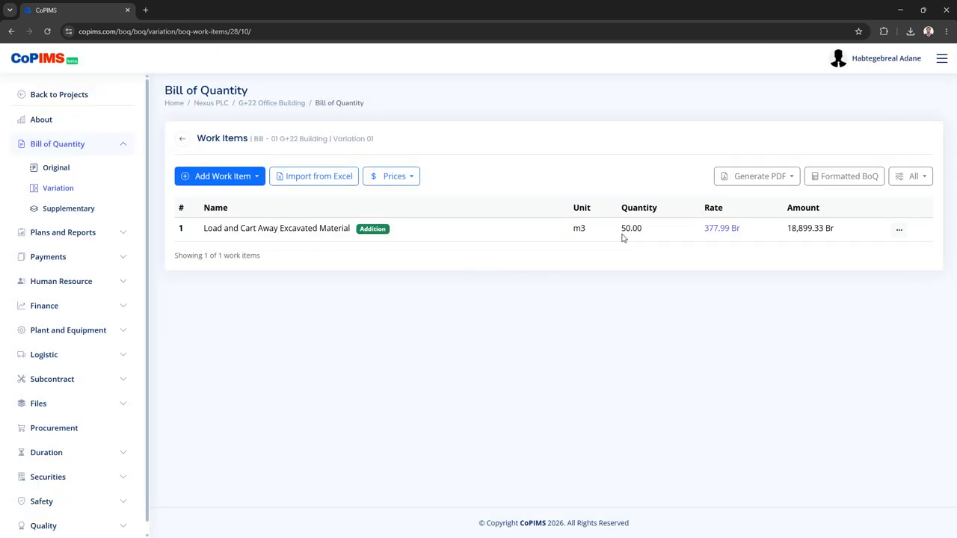
drag(619, 234, 648, 233)
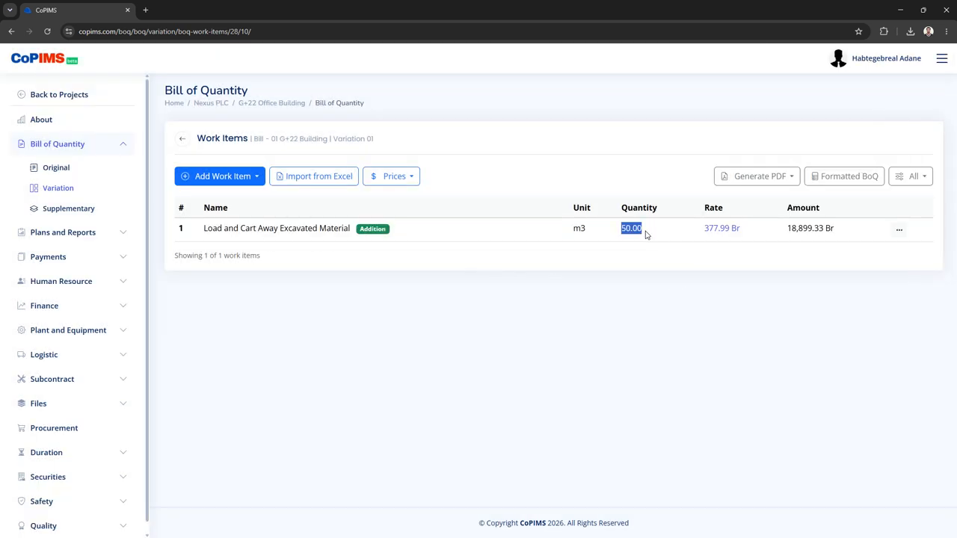
click(746, 231)
Start another original-based work item that references the first Reinforced Concrete C-30 Generic Structural Member (OPC) entry
click(225, 179)
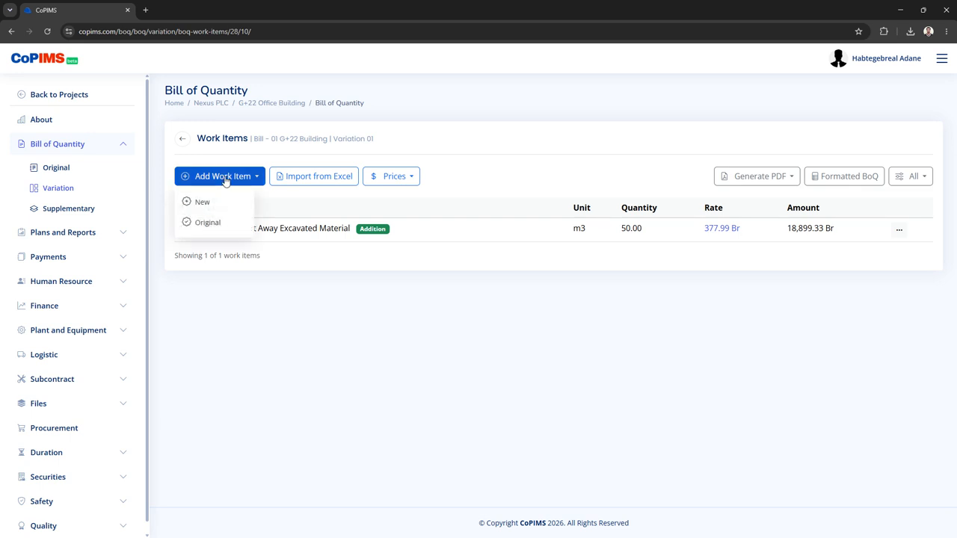
click(202, 222)
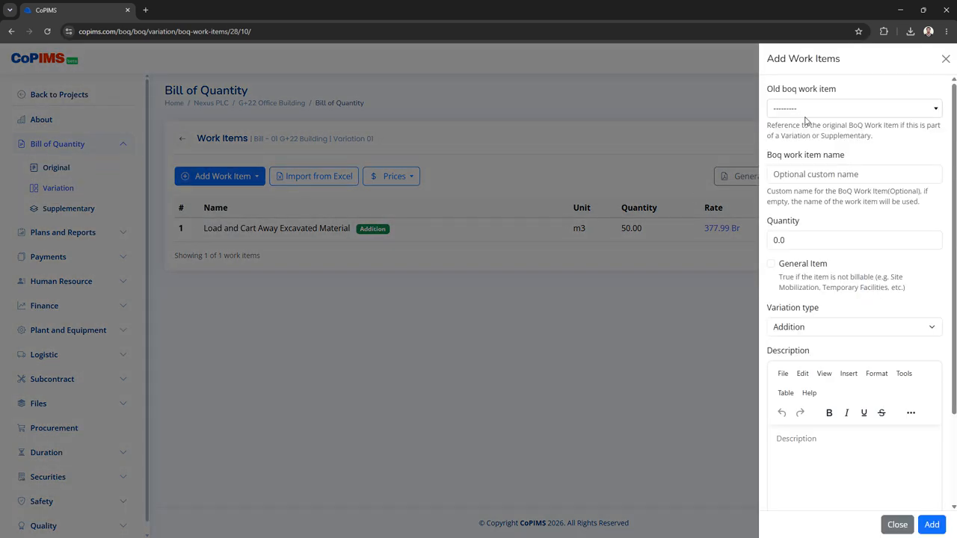
click(807, 118)
scroll(803, 212, down, 1)
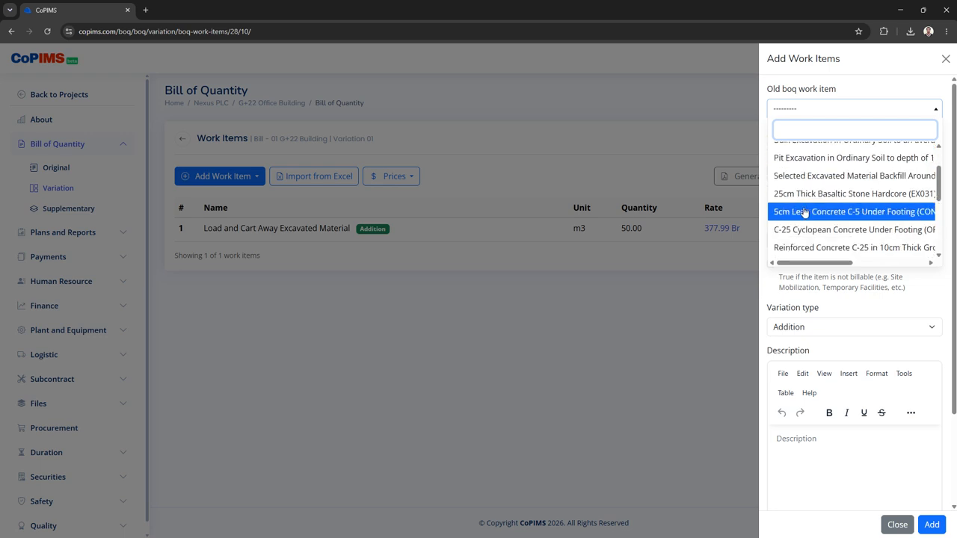
scroll(803, 213, down, 1)
scroll(804, 215, down, 1)
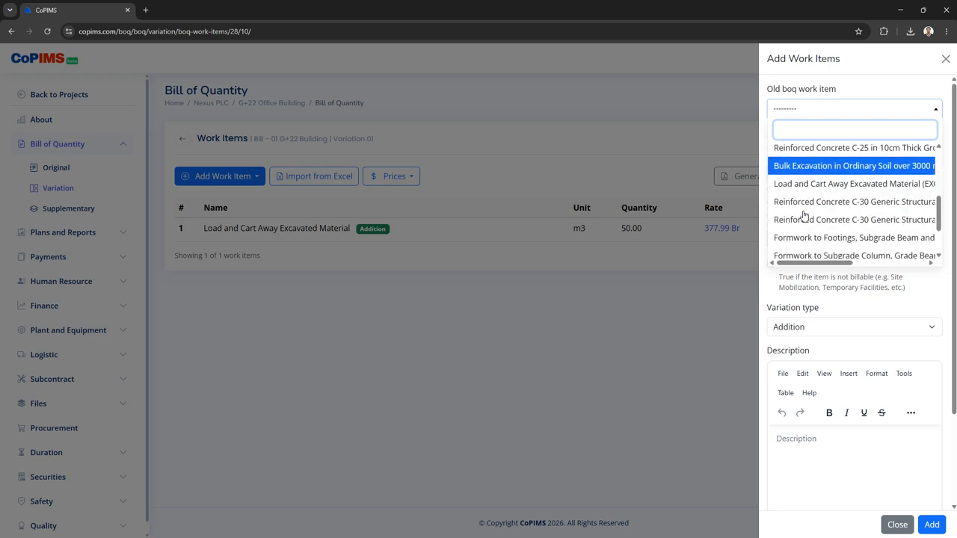
click(801, 206)
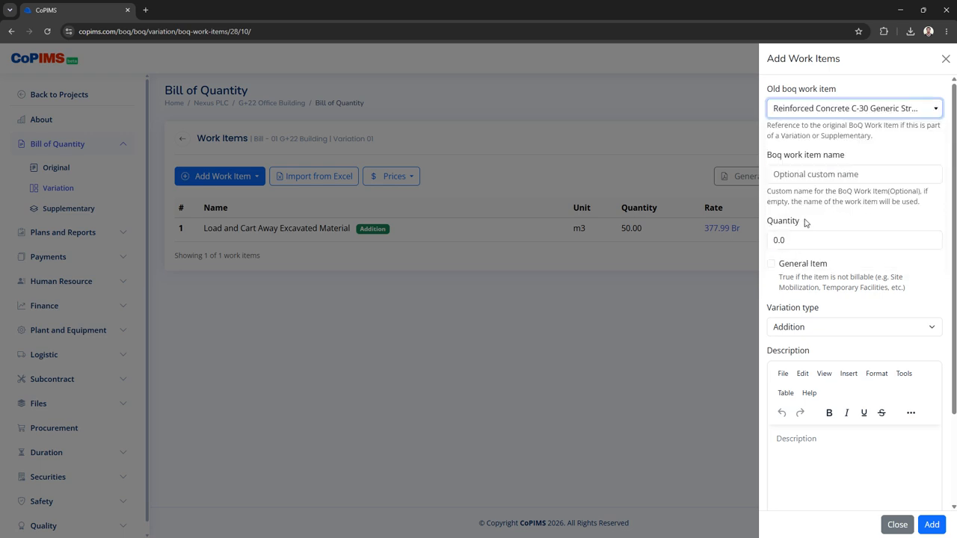
Set the reinforced concrete item's quantity to 20 and add it to the bill as an addition
click(805, 222)
text(2)
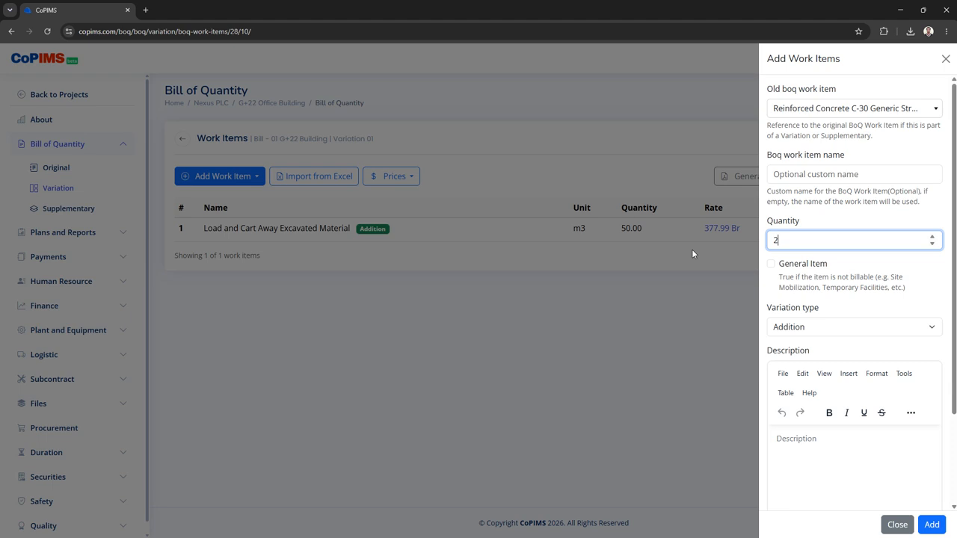
text(0)
click(931, 524)
click(544, 280)
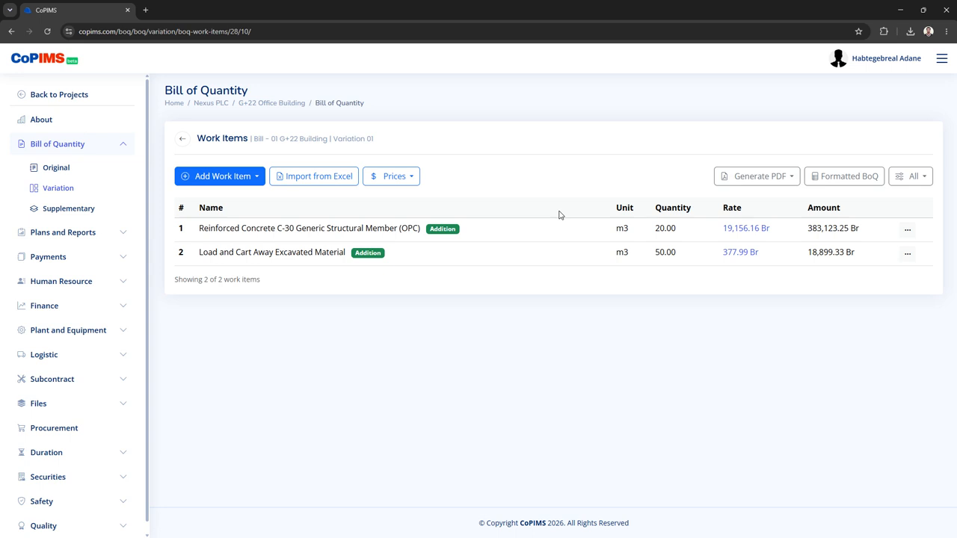
Start a new work item, browse the full list of available work items, and close the form without adding anything
click(227, 179)
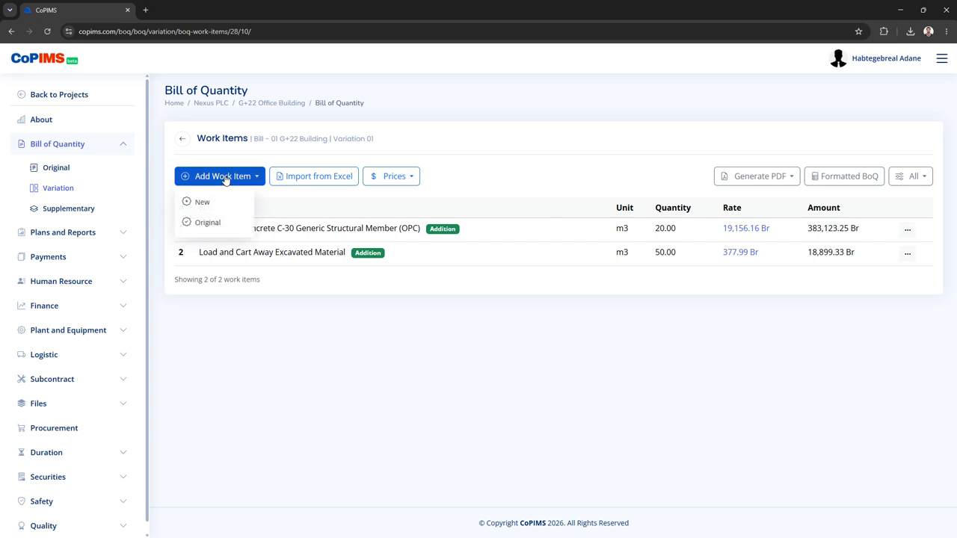
click(214, 202)
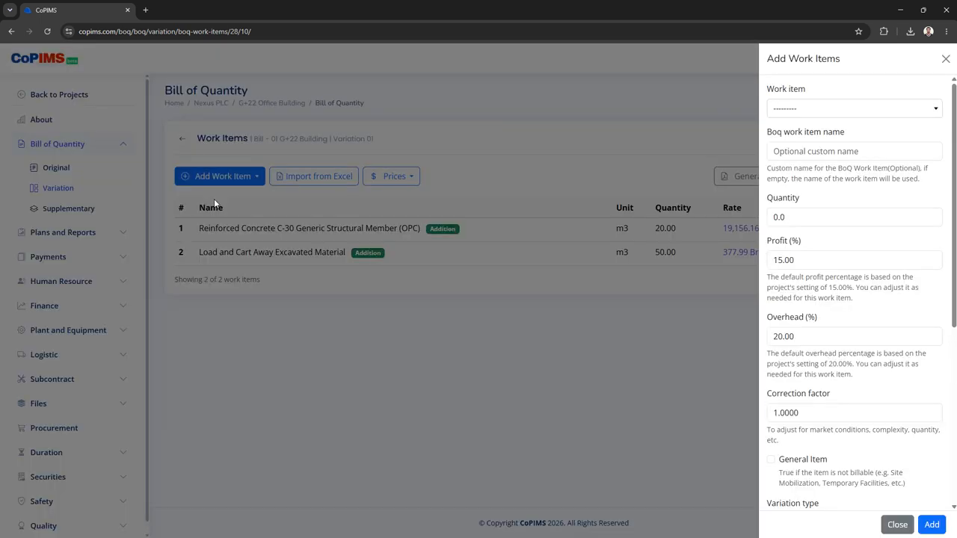
click(797, 114)
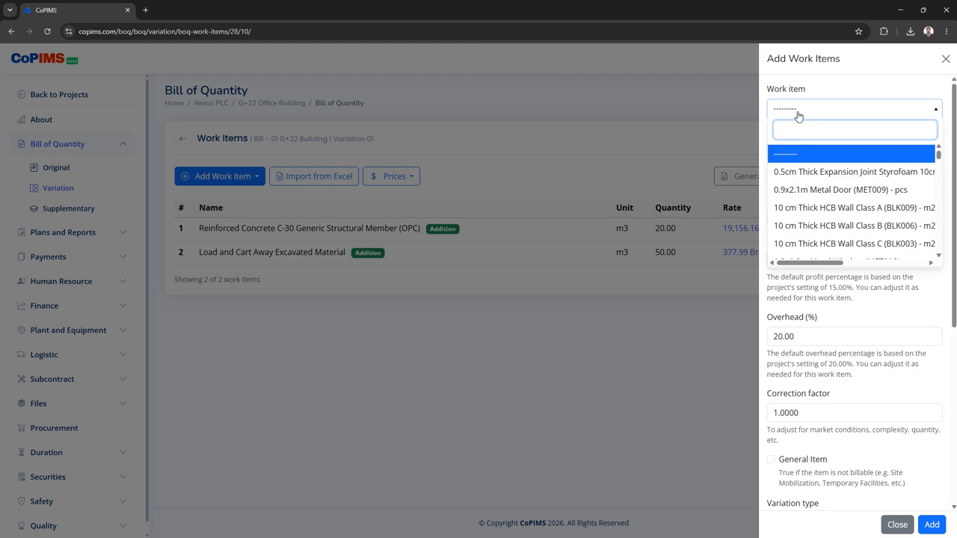
scroll(808, 152, down, 5)
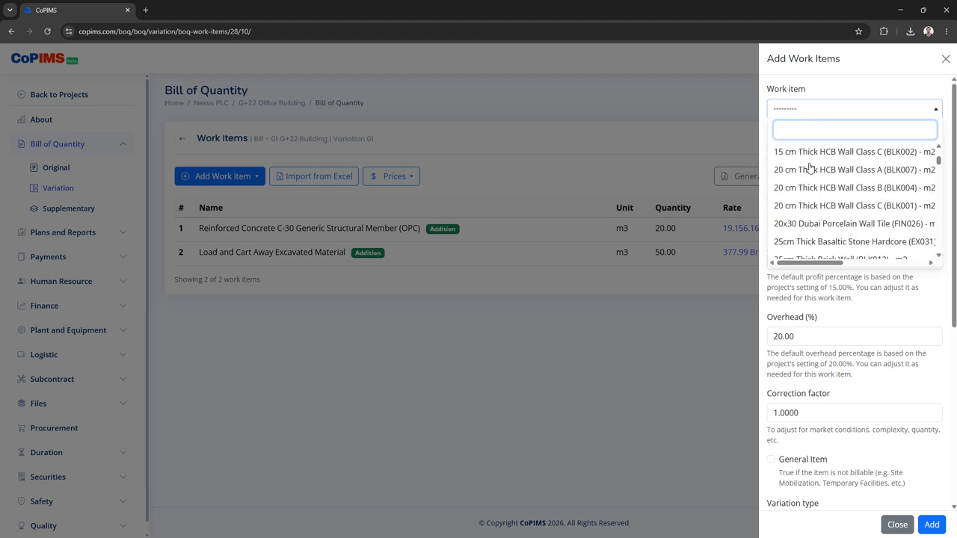
scroll(799, 173, down, 8)
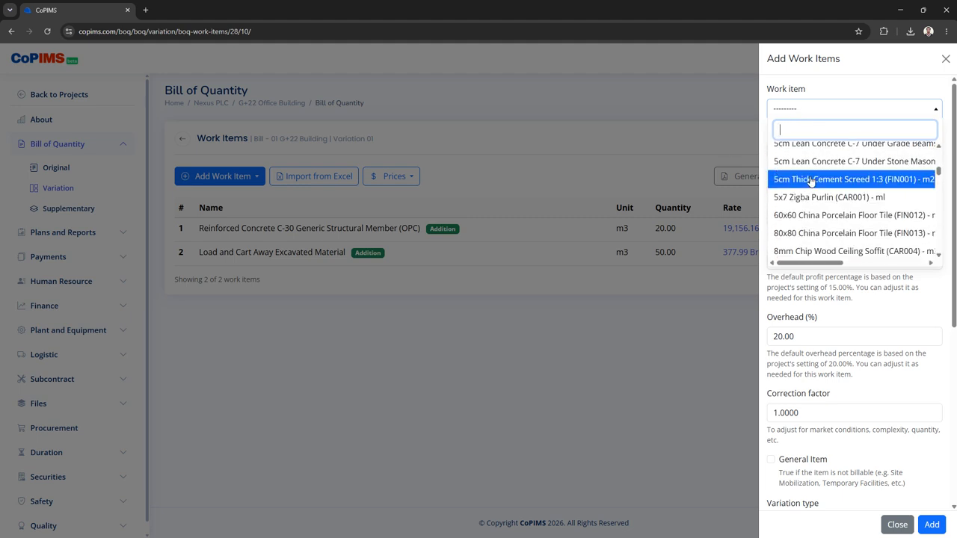
scroll(809, 181, down, 6)
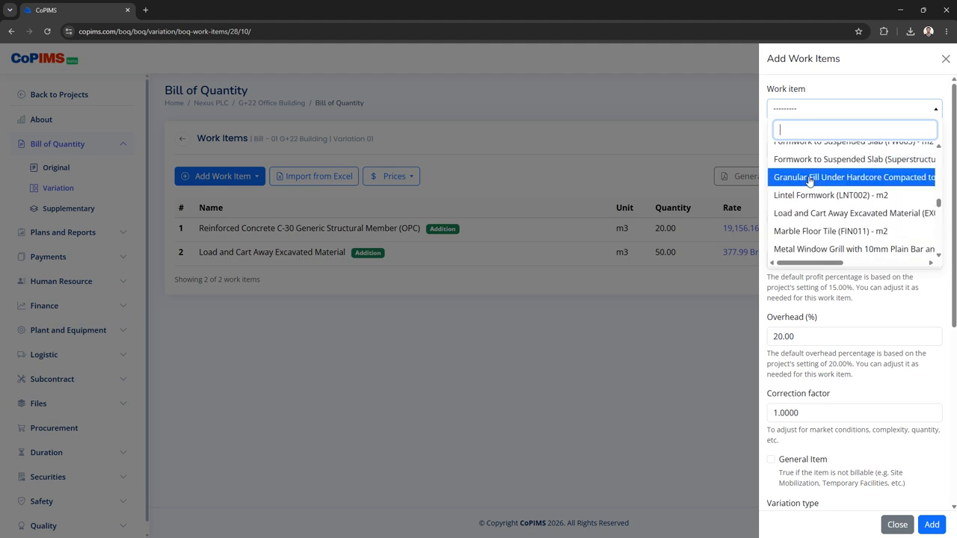
scroll(810, 181, up, 5)
scroll(810, 181, up, 10)
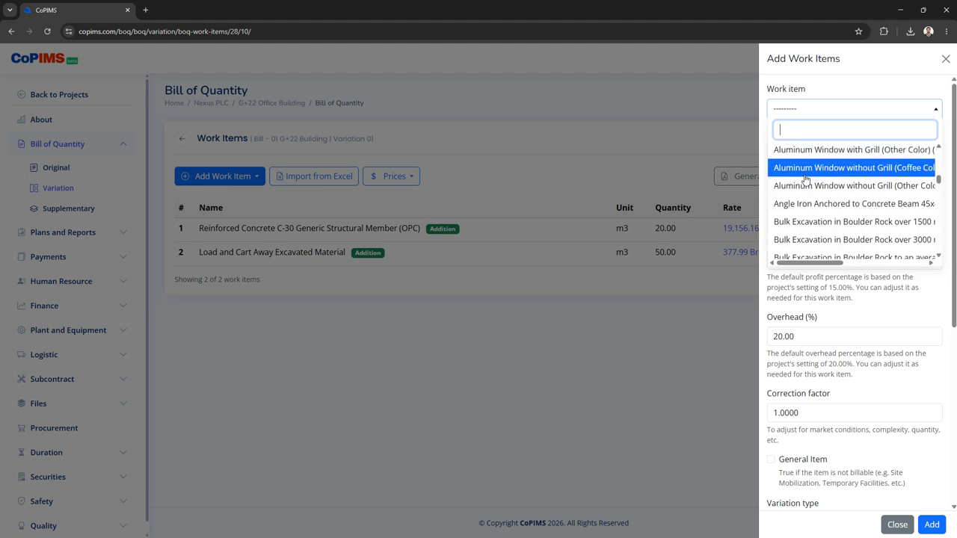
click(585, 176)
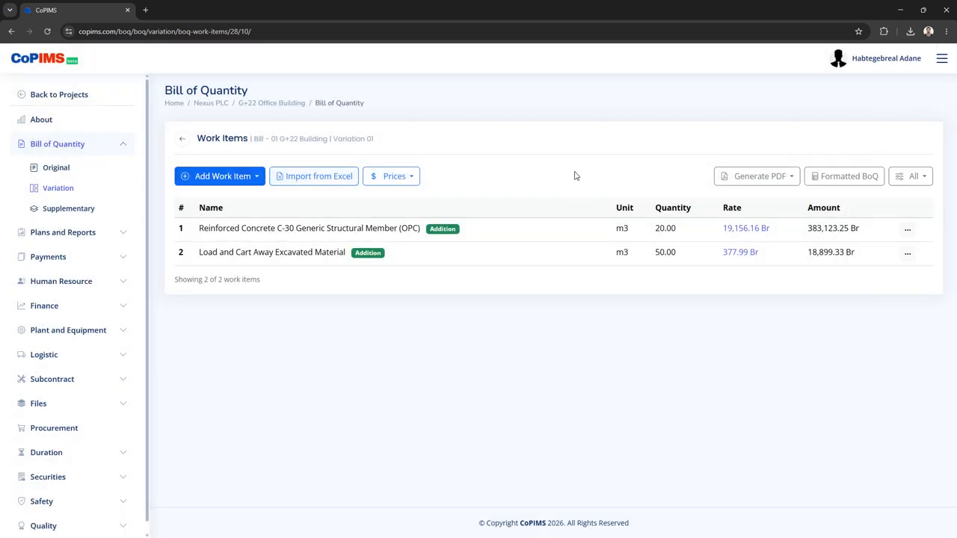
Filter the variation's work items to Masonry Work and start a new, non-original masonry work item
click(923, 179)
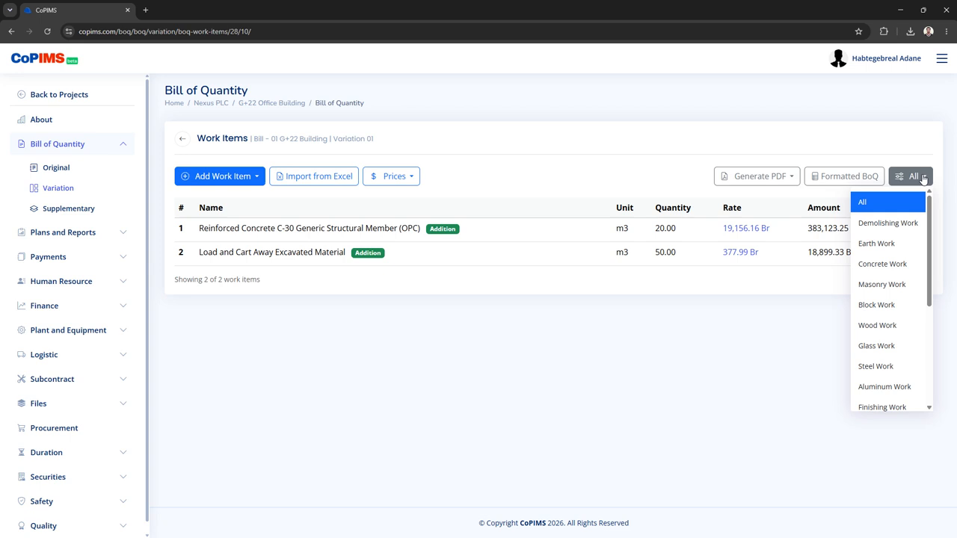
click(890, 286)
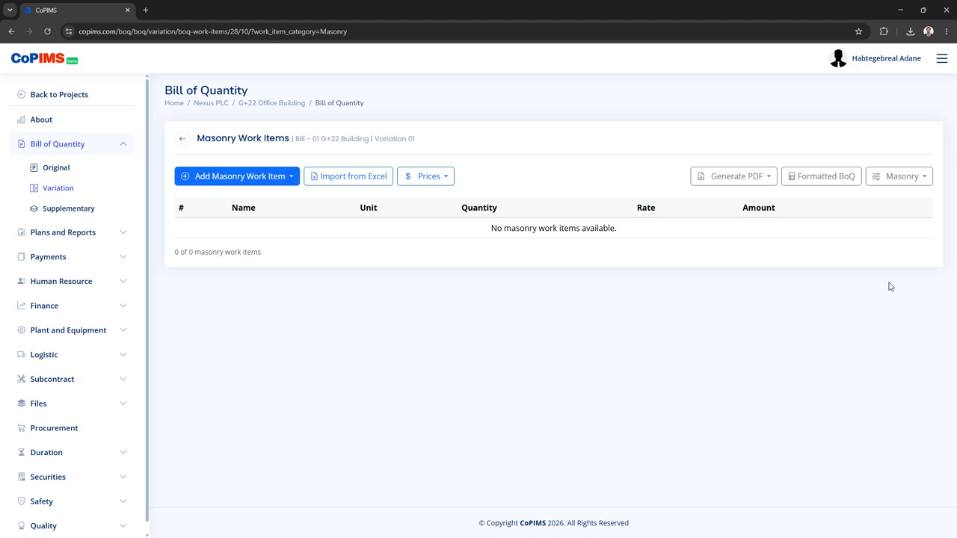
click(254, 182)
click(193, 198)
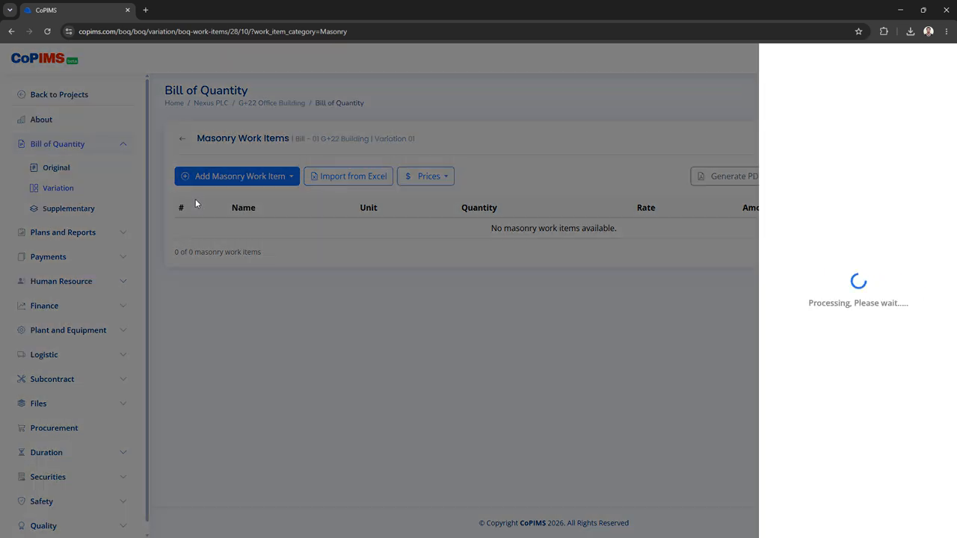
Review the available masonry work items and choose 50cm Thick Basaltic Stone Masonry Wall Above NGL
click(790, 112)
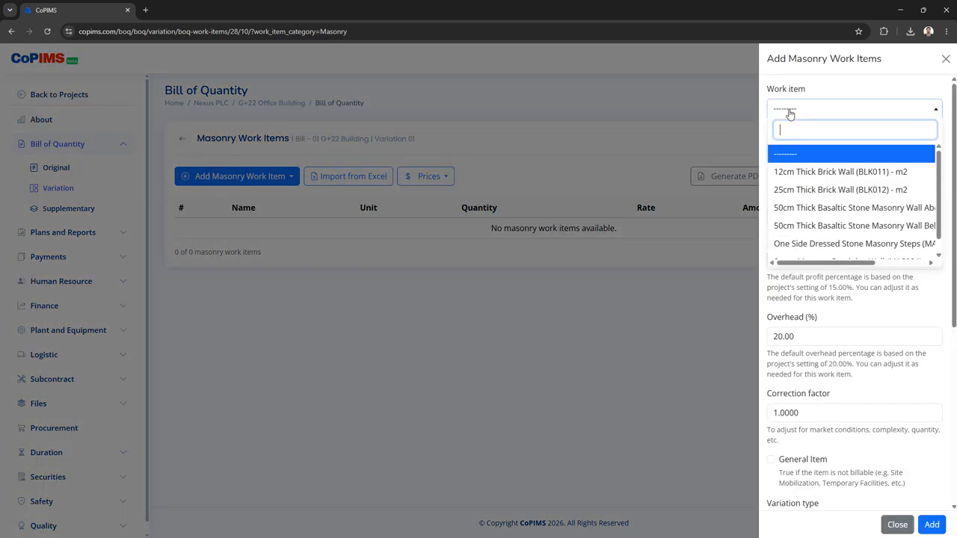
scroll(828, 185, down, 1)
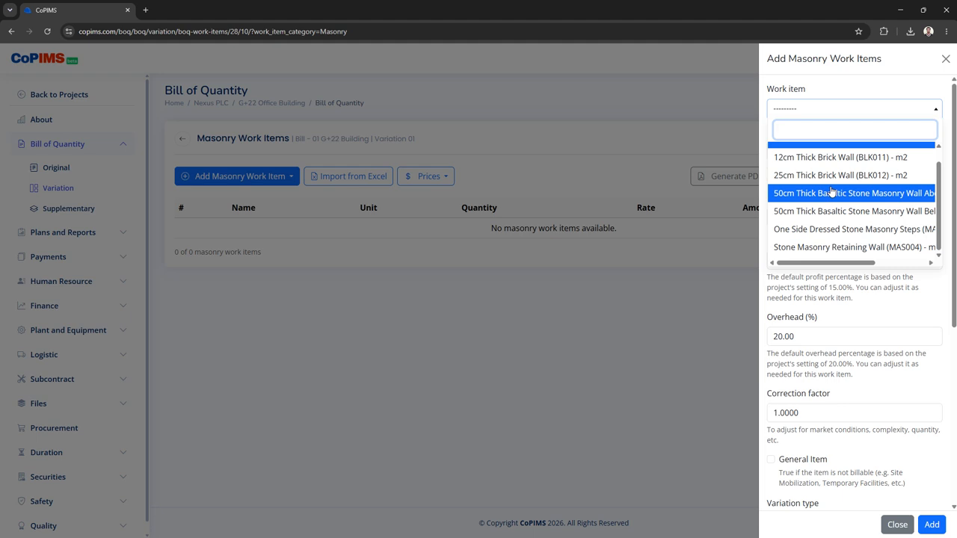
scroll(831, 191, up, 1)
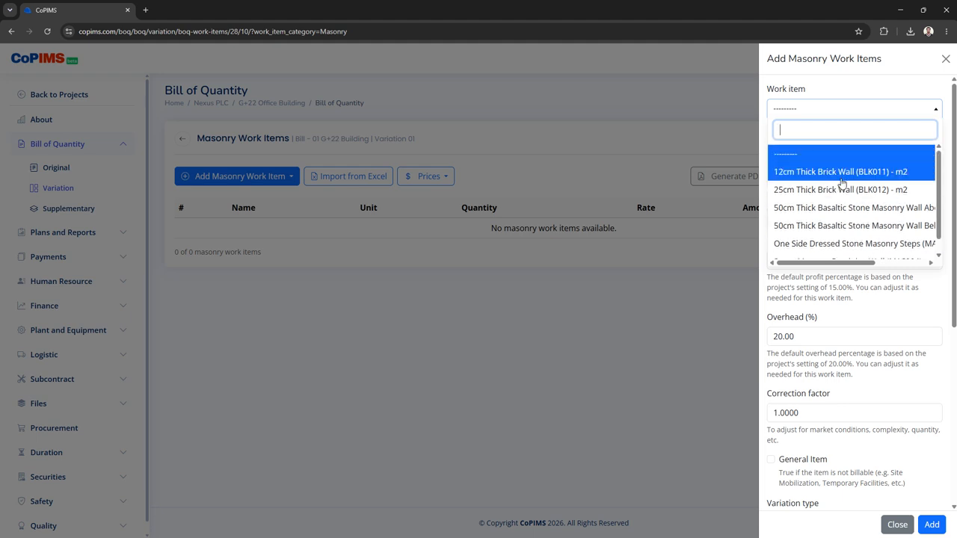
scroll(841, 179, down, 1)
scroll(842, 183, up, 1)
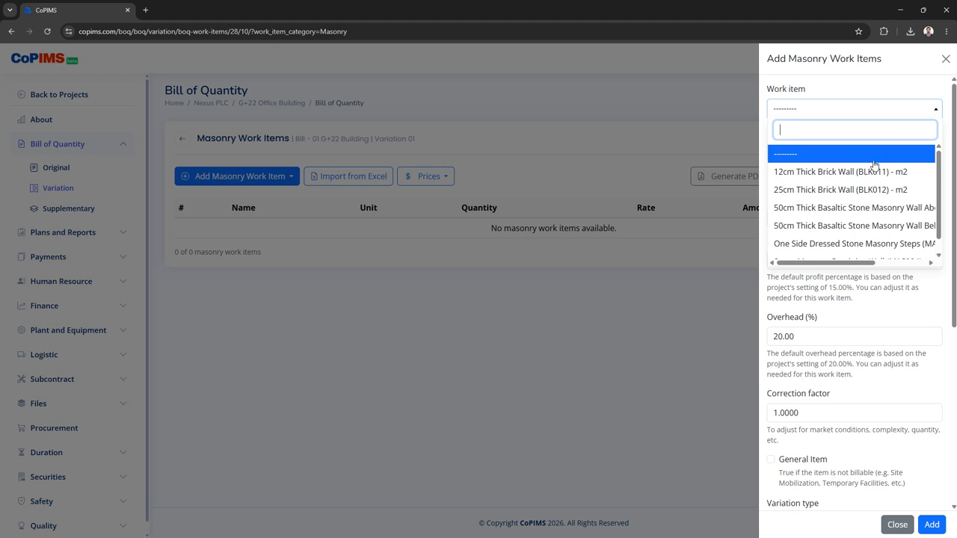
click(857, 212)
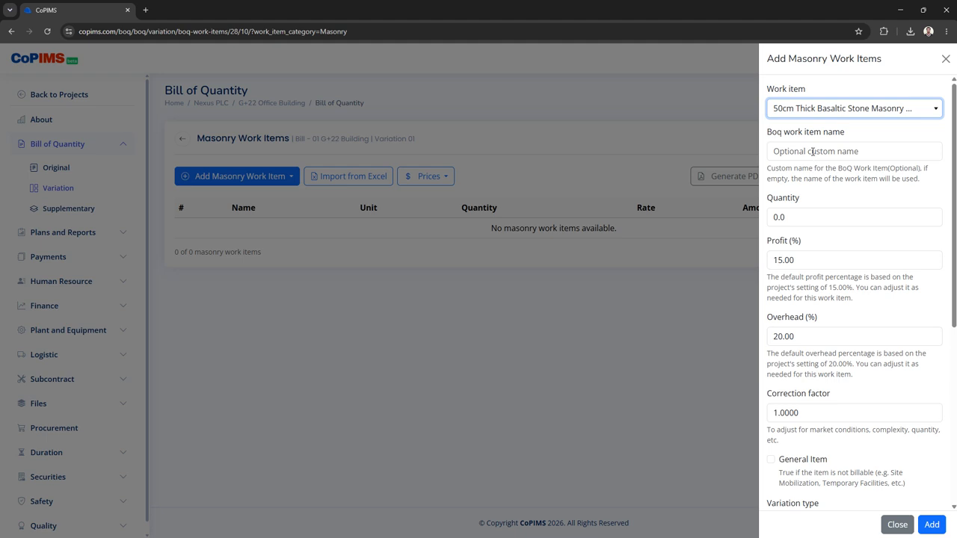
Set the basaltic stone wall's quantity to 30, keep the default profit, overhead and correction factor, and add it as an Addition
drag(812, 212, 706, 200)
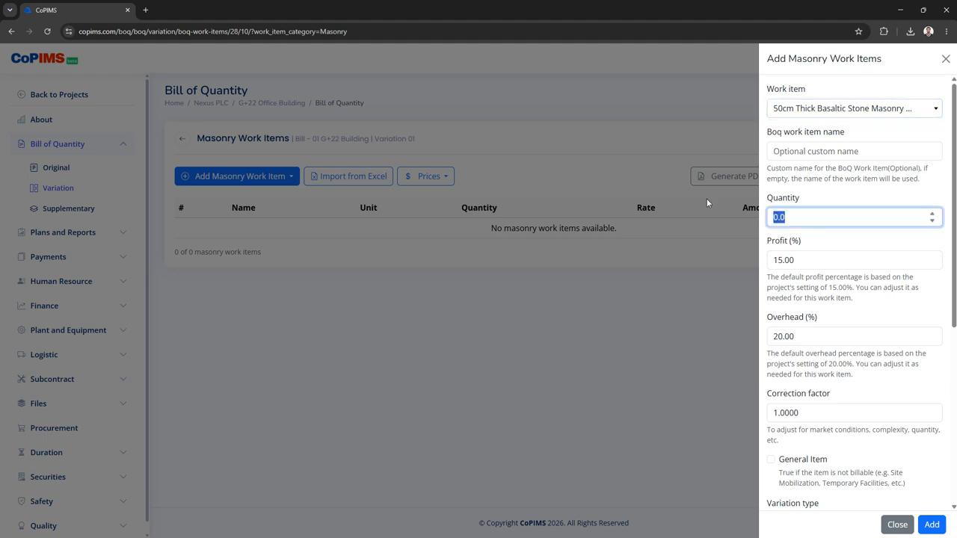
text(30)
key(Tab)
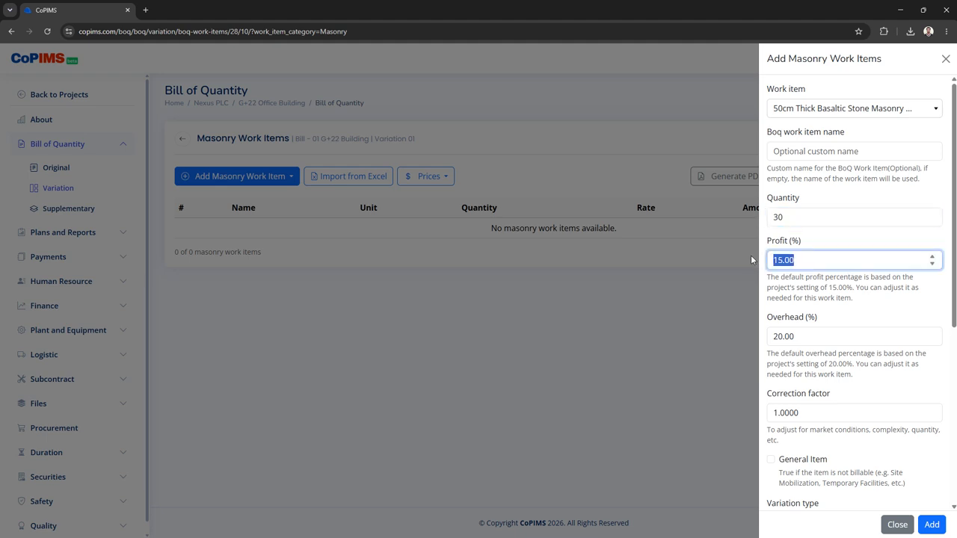
drag(798, 329, 762, 336)
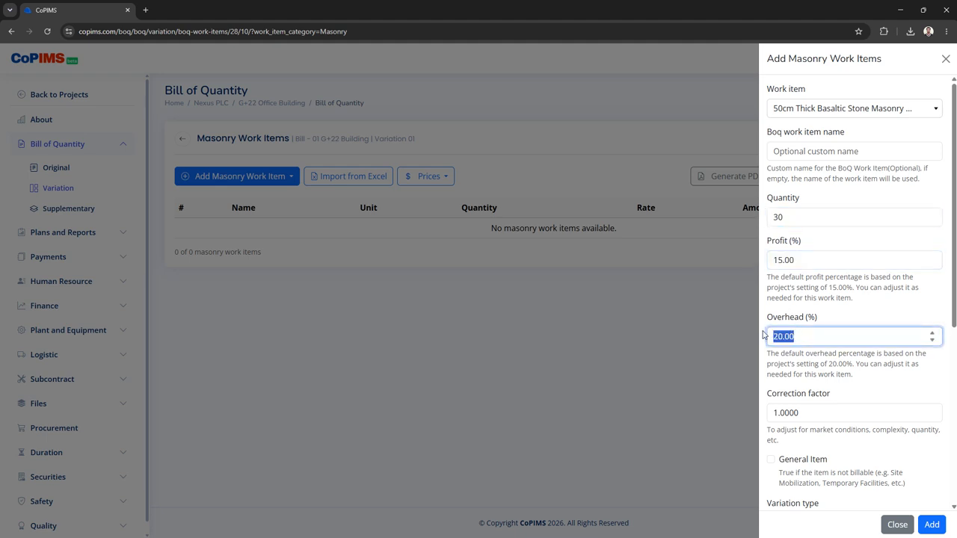
key(Tab)
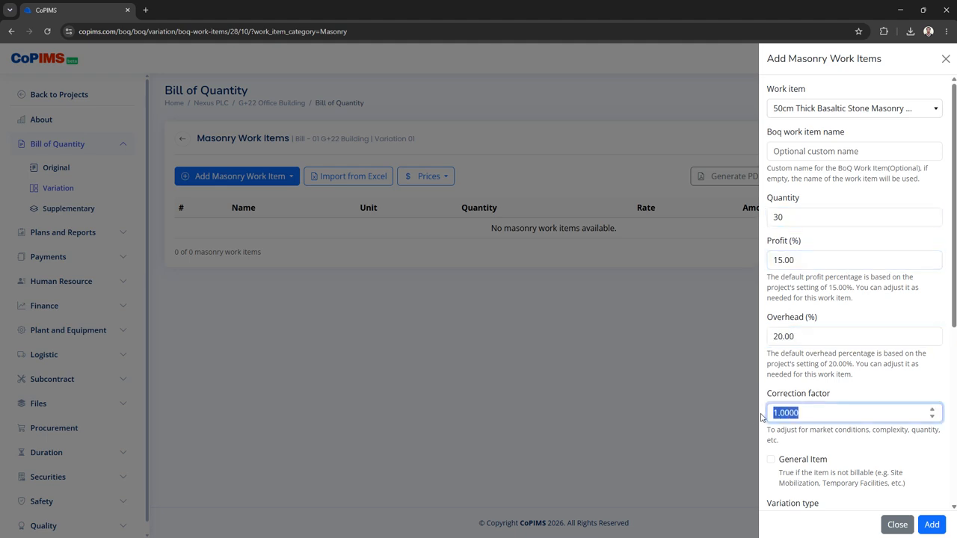
scroll(819, 295, down, 3)
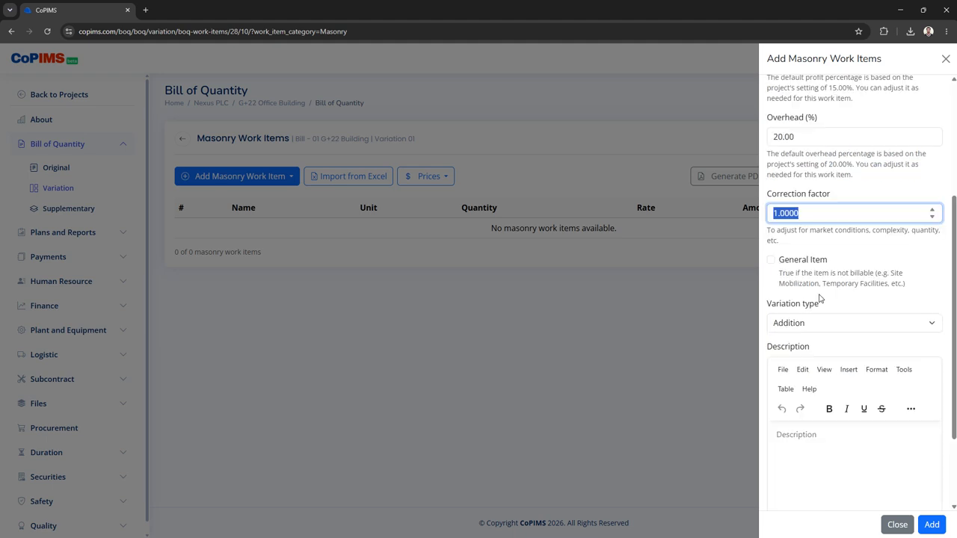
scroll(820, 296, up, 3)
scroll(820, 293, down, 1)
scroll(819, 294, down, 3)
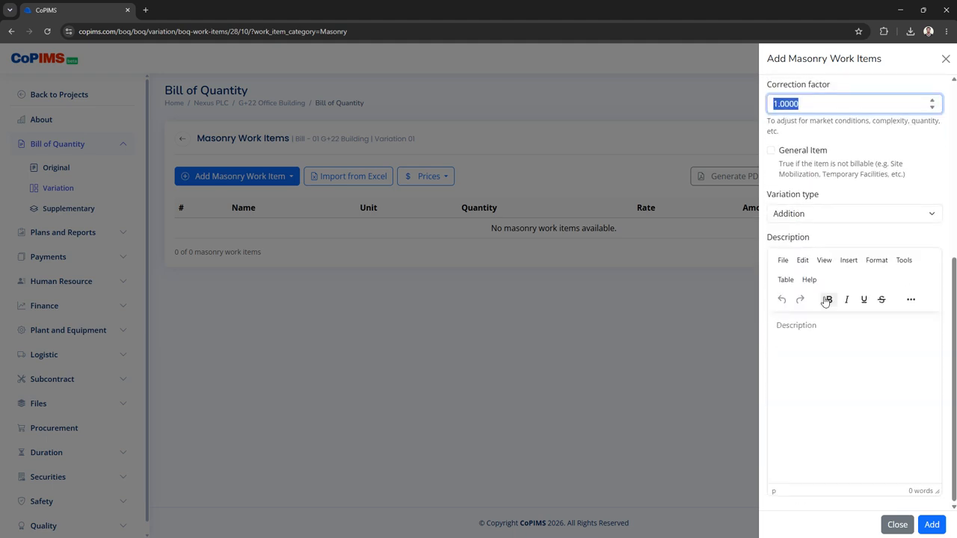
click(931, 524)
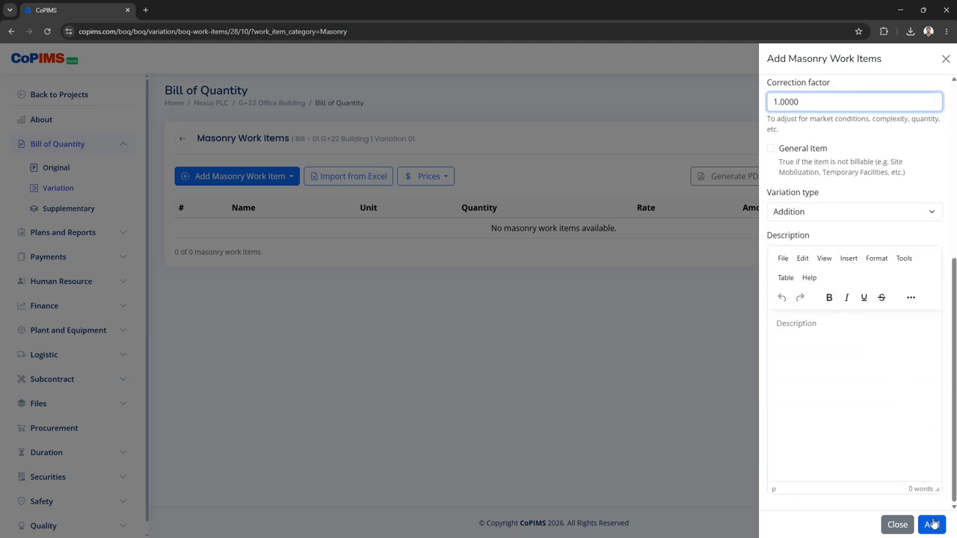
Add the Stone Masonry Retaining Wall (MAS004) work item with a quantity of 20 as an Addition
scroll(815, 166, up, 3)
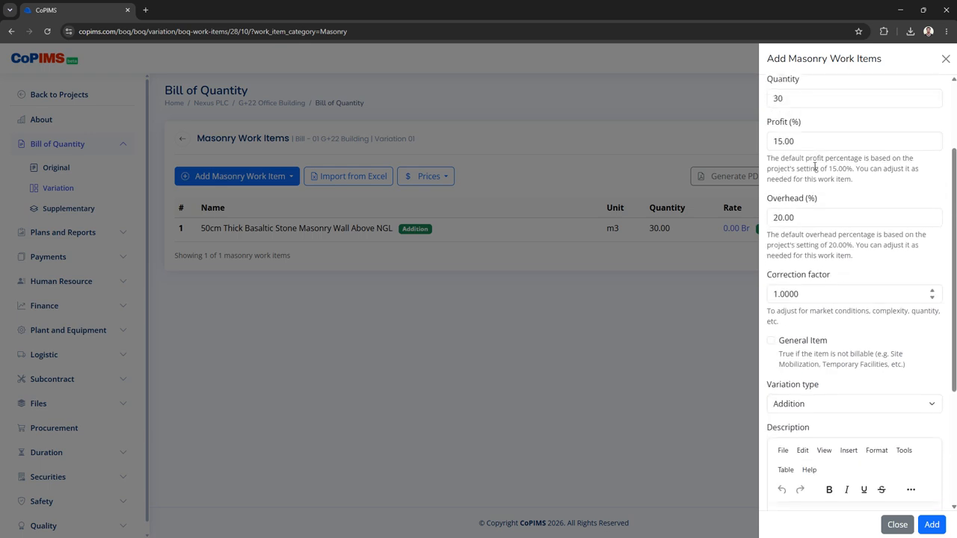
scroll(815, 166, up, 2)
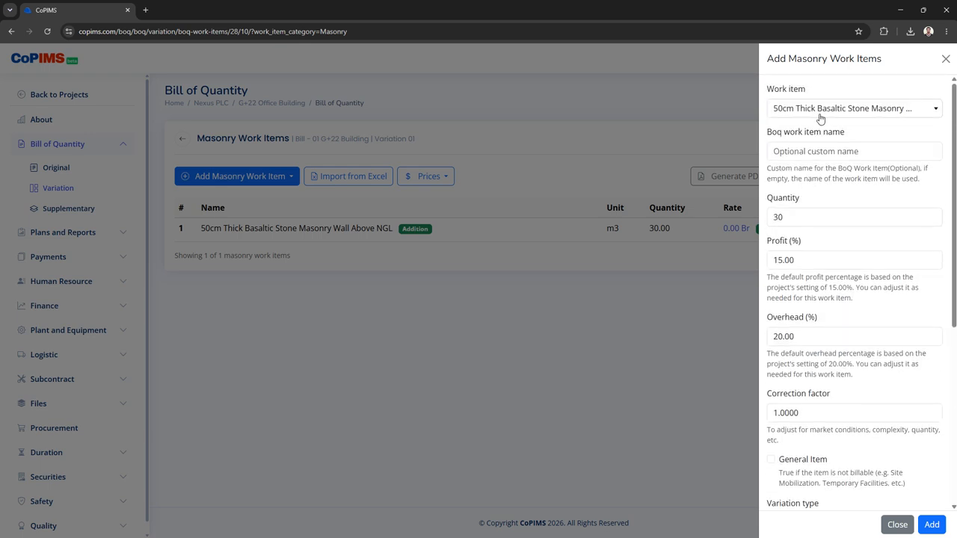
click(819, 112)
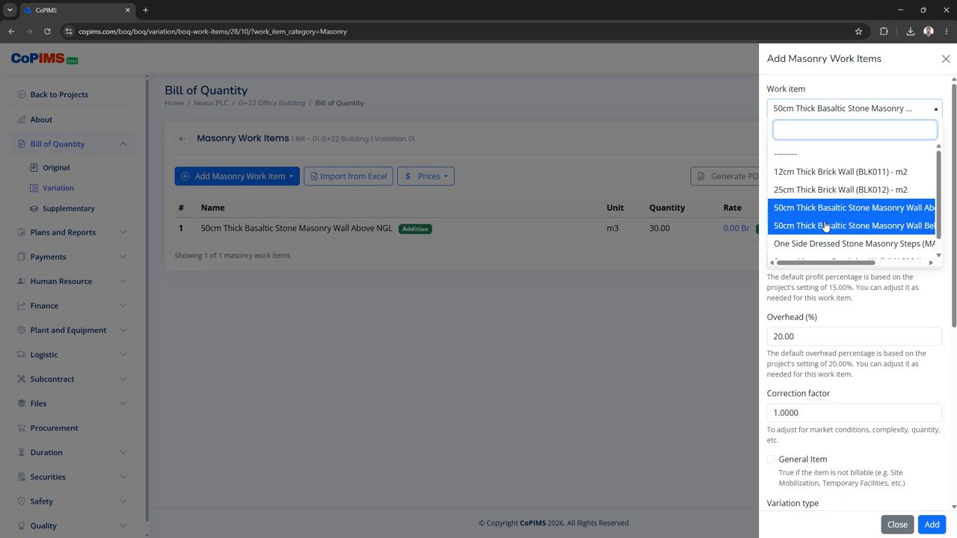
scroll(825, 227, down, 1)
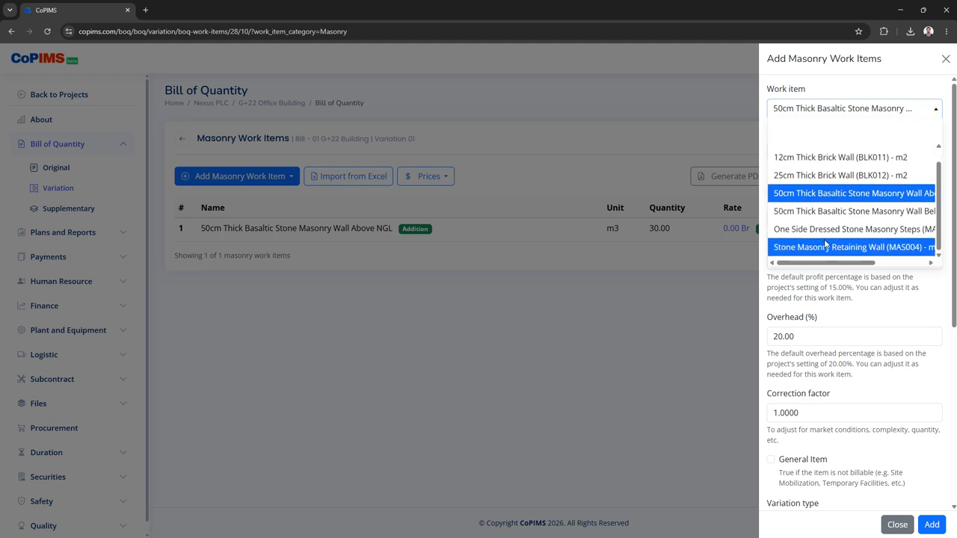
click(825, 246)
double_click(812, 216)
text(2)
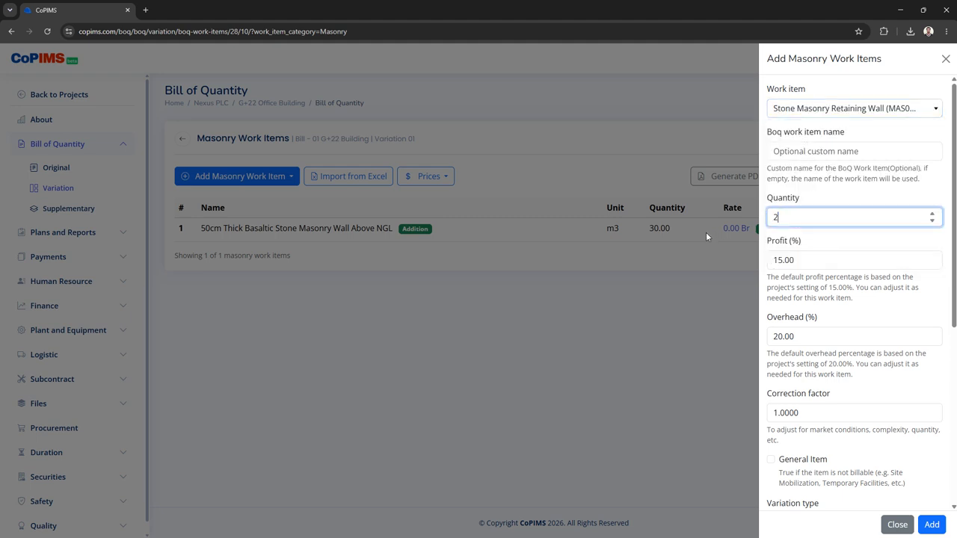
text(0)
key(Return)
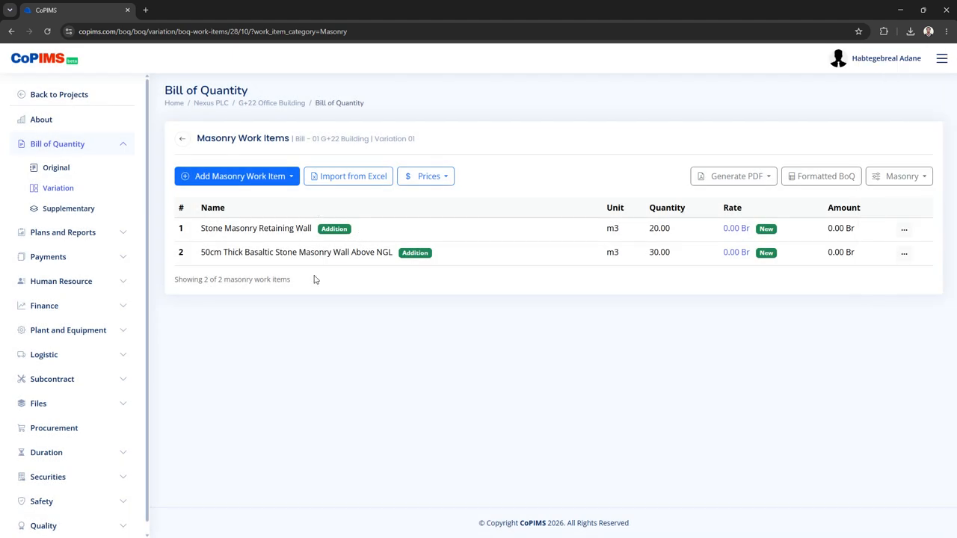
Examine the Stone Masonry Retaining Wall's material, labour, equipment and total cost breakdown, and close it
click(766, 229)
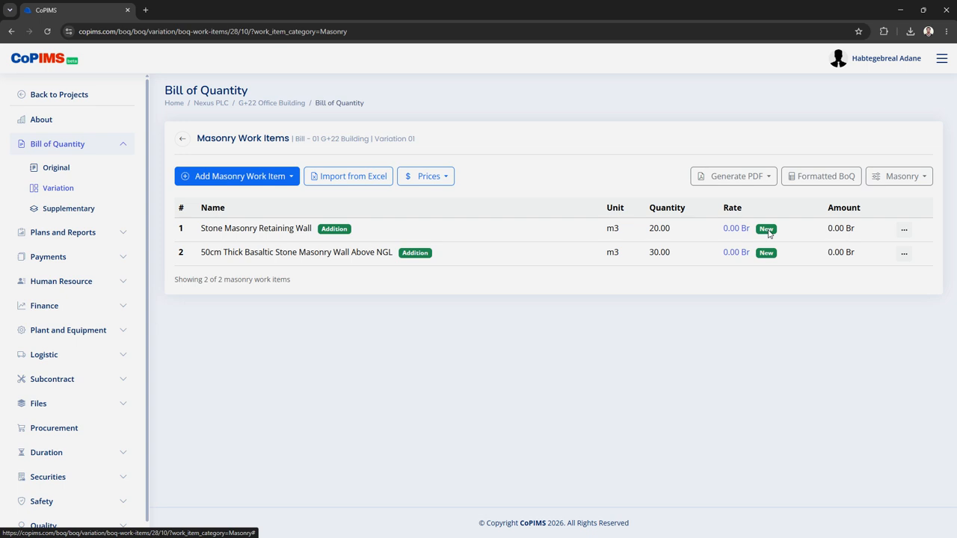
click(766, 229)
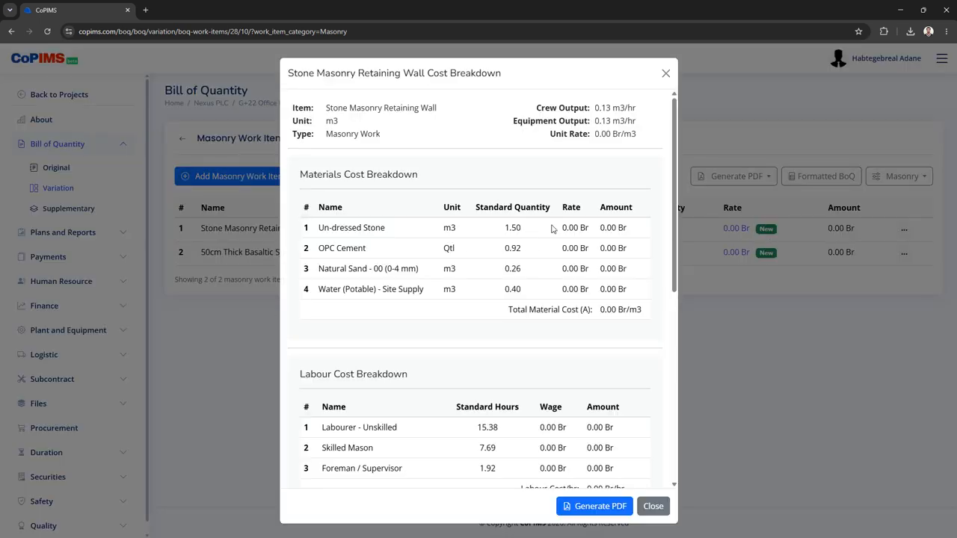
scroll(580, 274, down, 3)
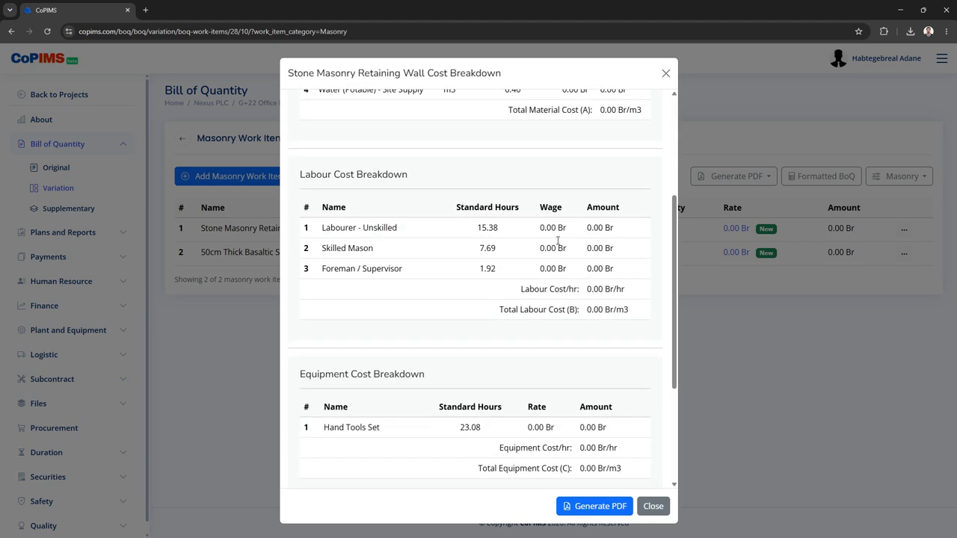
scroll(556, 266, down, 3)
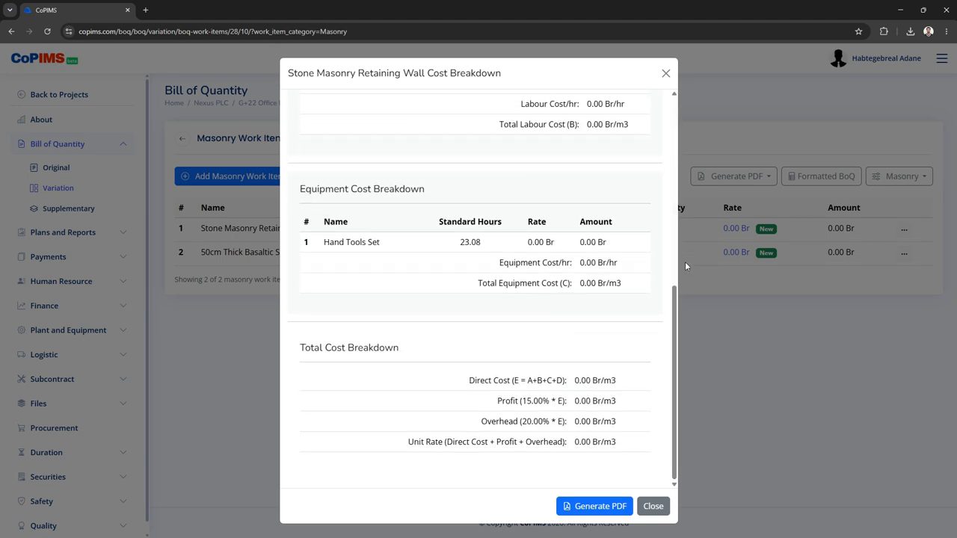
click(710, 241)
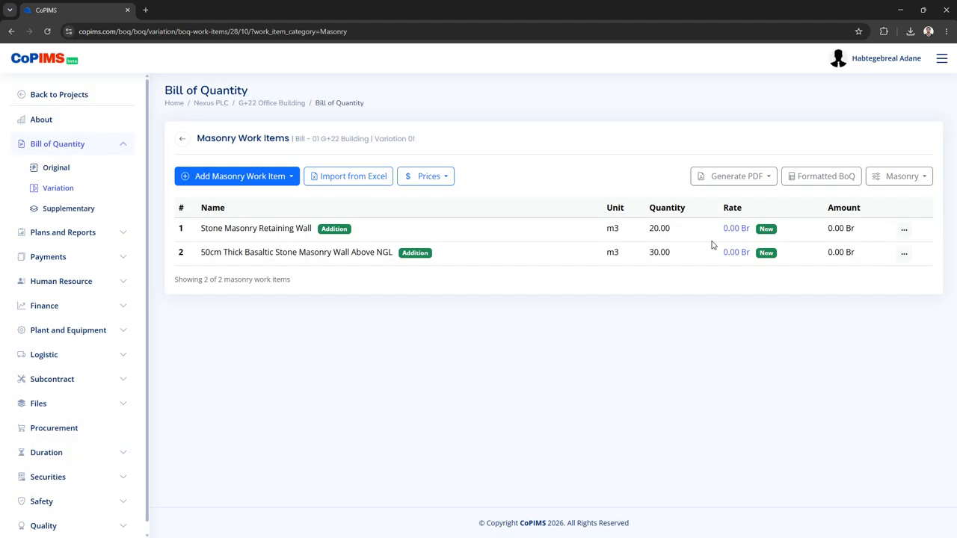
Set Variation 01 material rates to 2343 for natural sand, 1900 for OPC cement, 500 for un-dressed stone and 9 for water, and save them
click(438, 177)
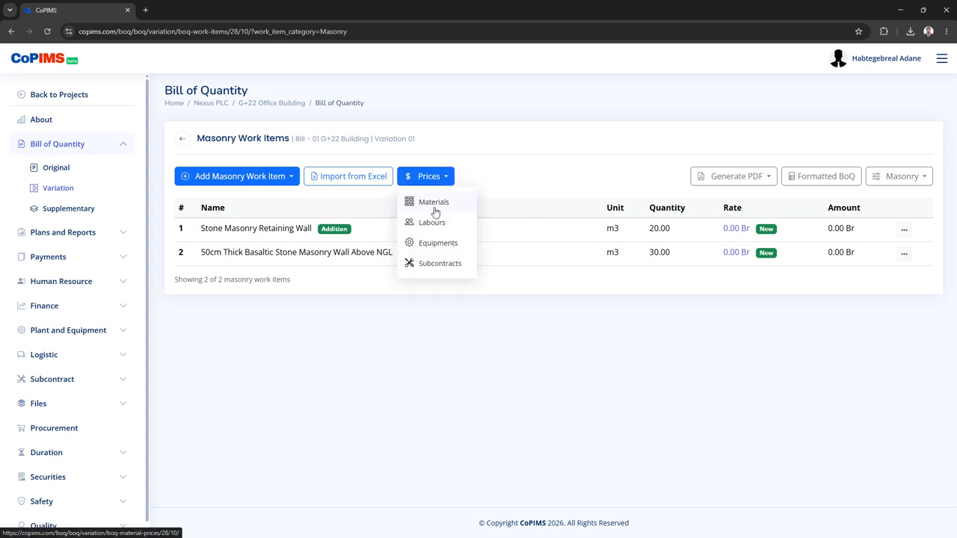
click(432, 204)
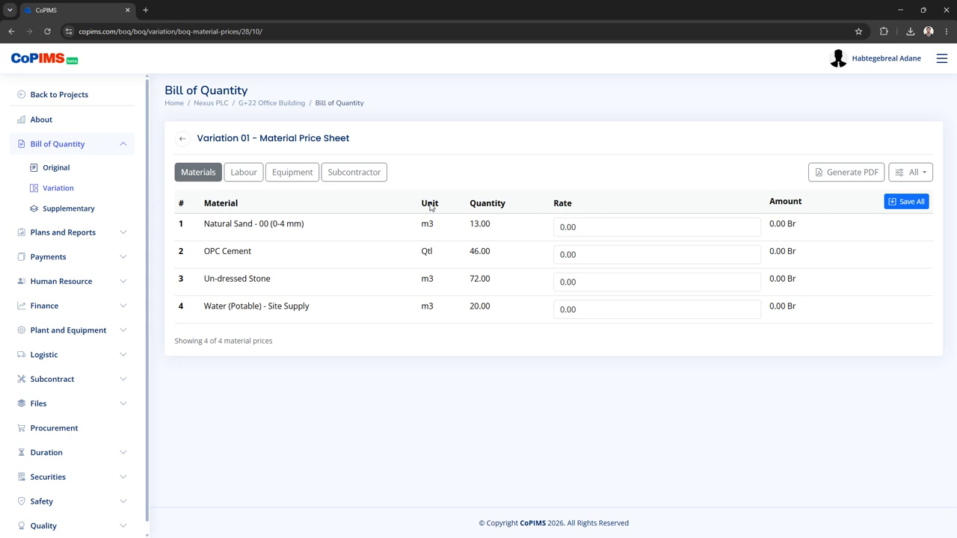
click(586, 236)
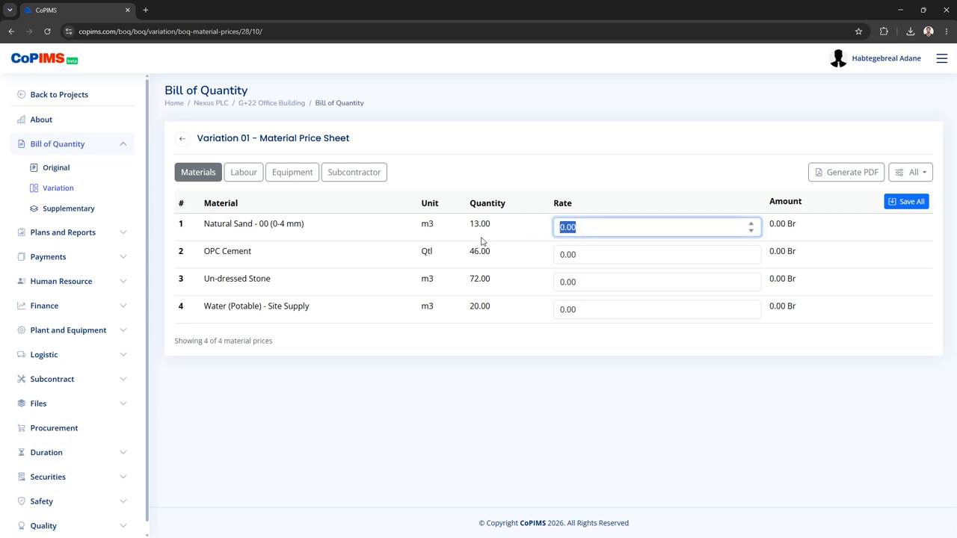
text(2343)
click(575, 254)
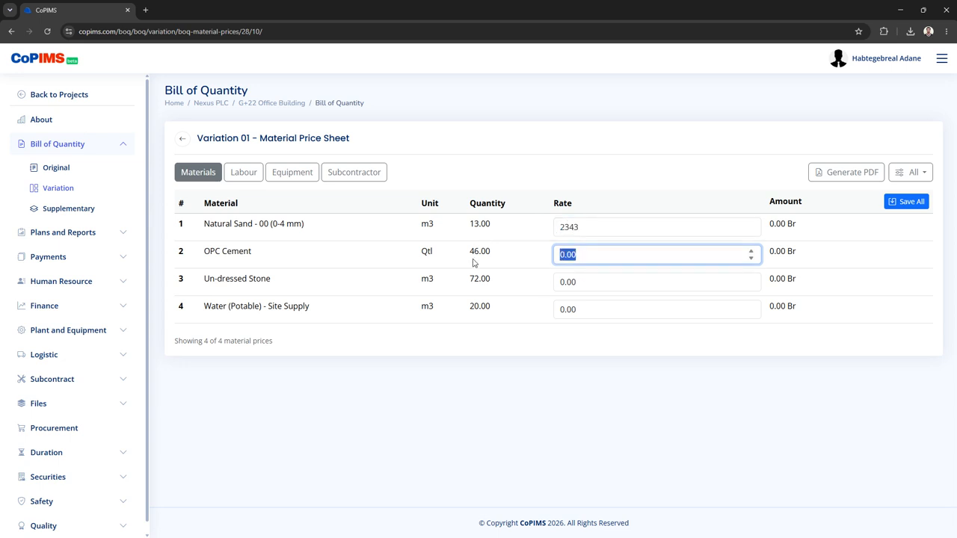
text(1900)
click(576, 282)
text(500)
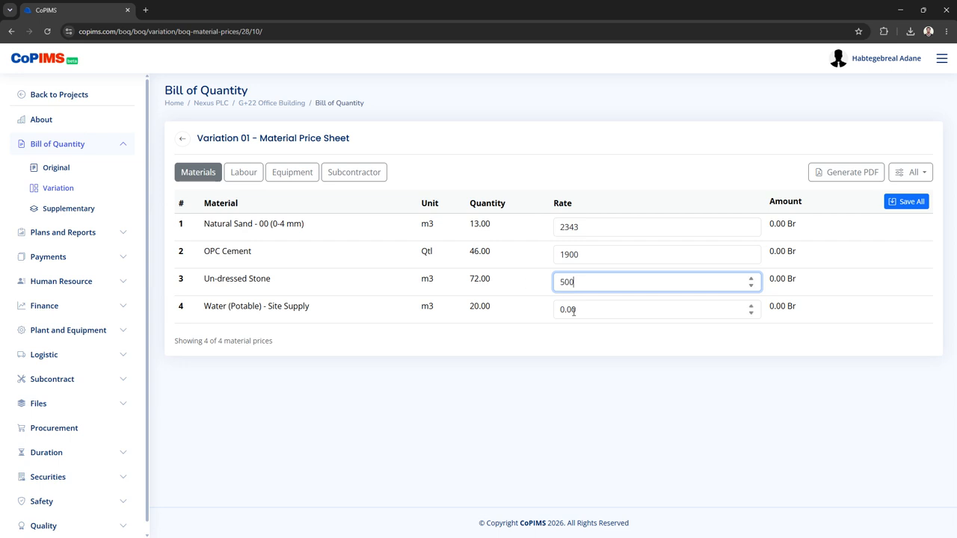
key(Tab)
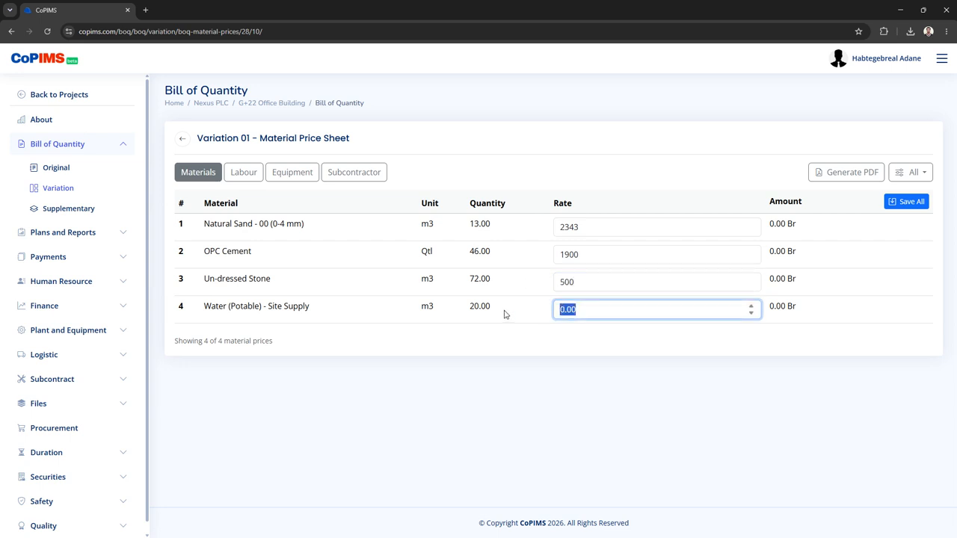
text(56)
key(ctrl+a)
text(9)
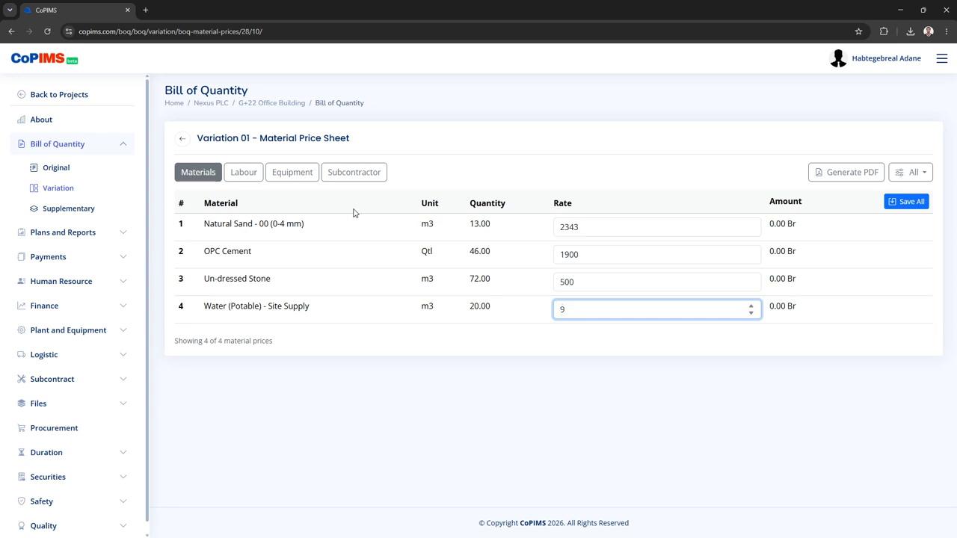
click(906, 201)
Set the hourly wage to 67 Br for the foreman, unskilled labourer and skilled mason in the labour price sheet, and save
click(242, 172)
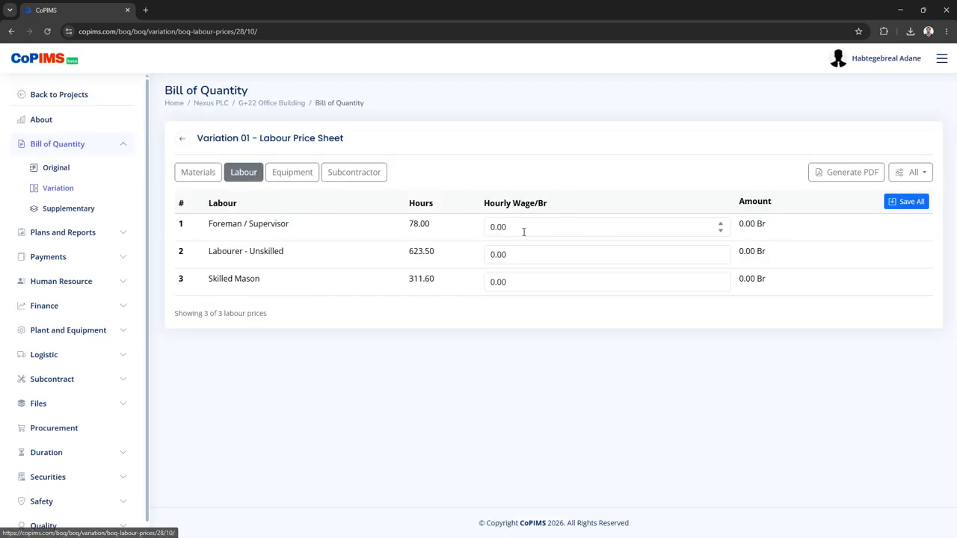
click(523, 231)
text(67)
key(Tab)
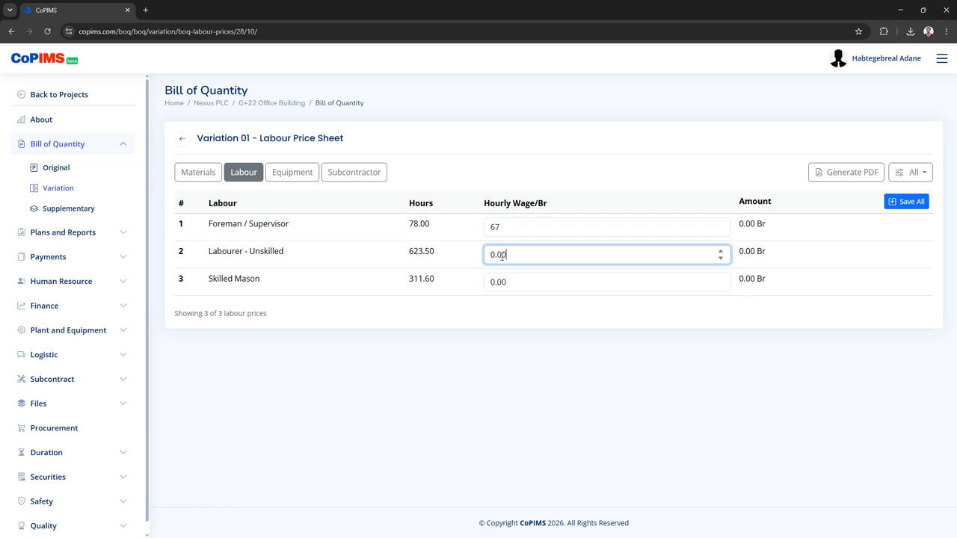
text(67)
key(Tab)
text(67)
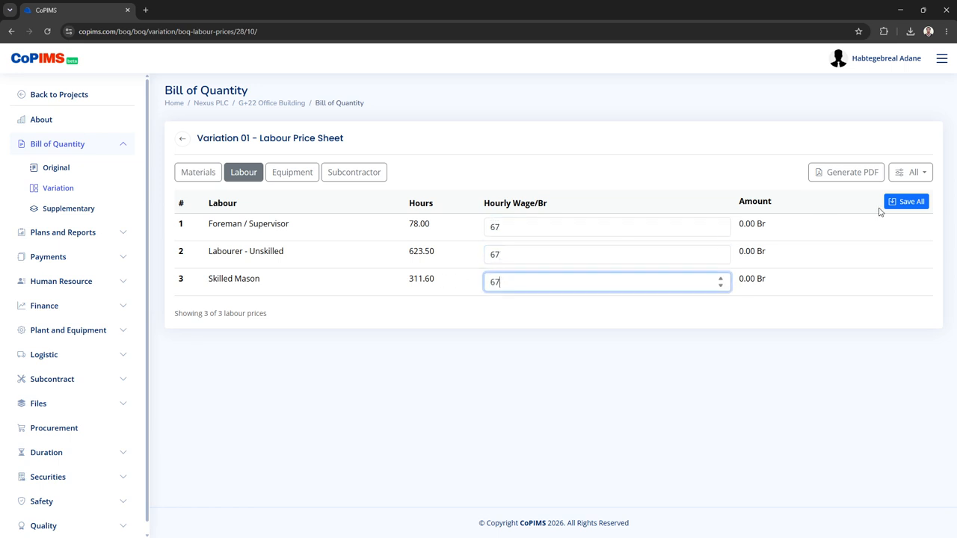
click(924, 201)
Set the Hand Tools Set's hourly rate to 10 Br in the equipment price sheet and save it
click(289, 178)
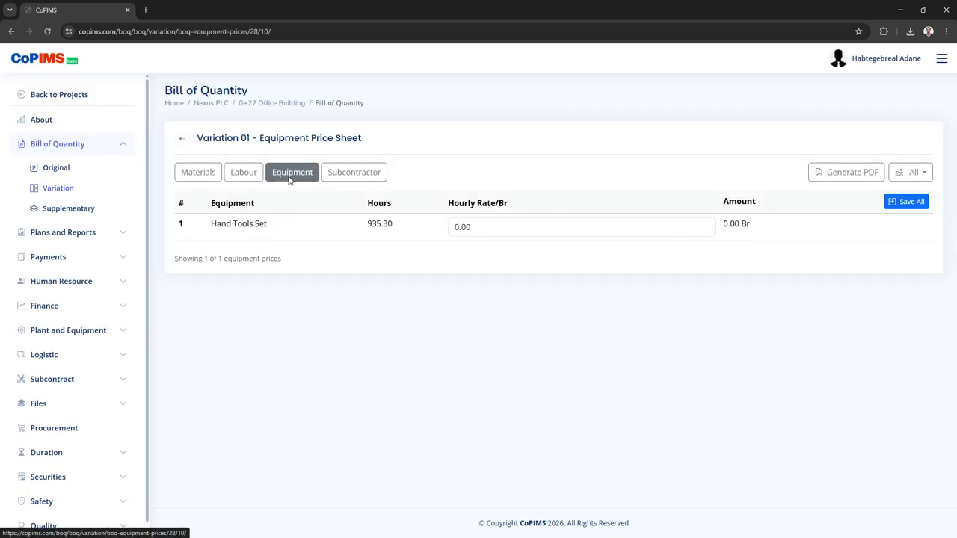
click(569, 231)
text(1)
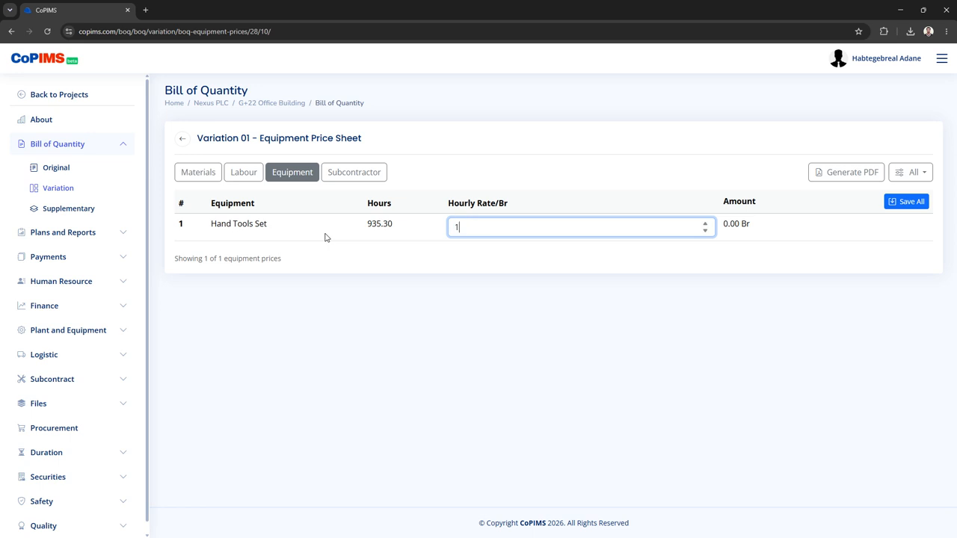
text(0)
key(Return)
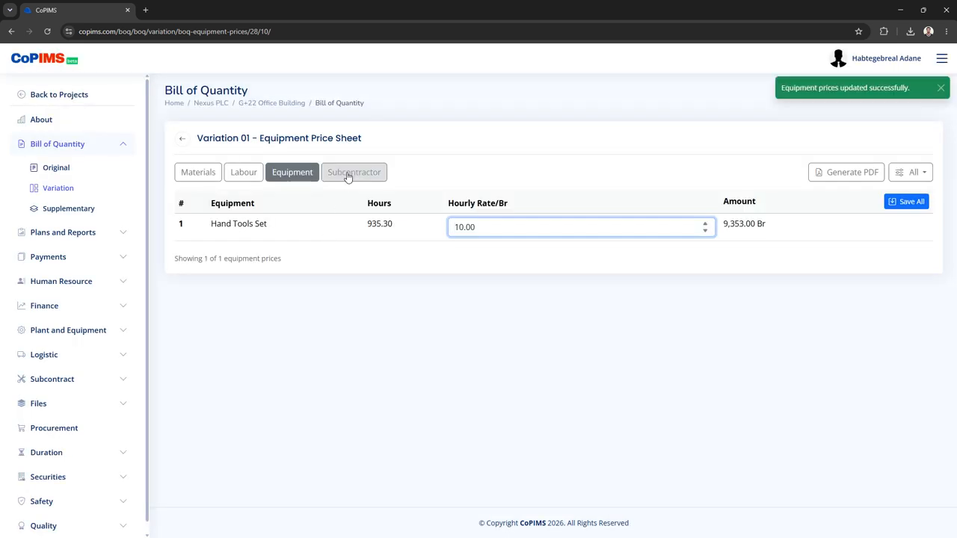
Review Variation 01's subcontract, material, labour and equipment price sheets
click(349, 173)
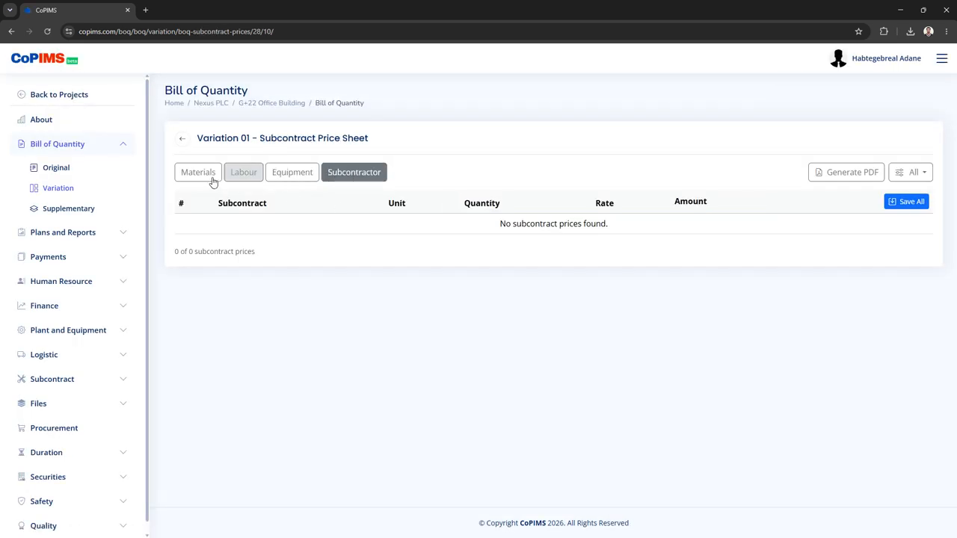
click(201, 177)
drag(195, 140, 368, 148)
click(371, 142)
click(248, 174)
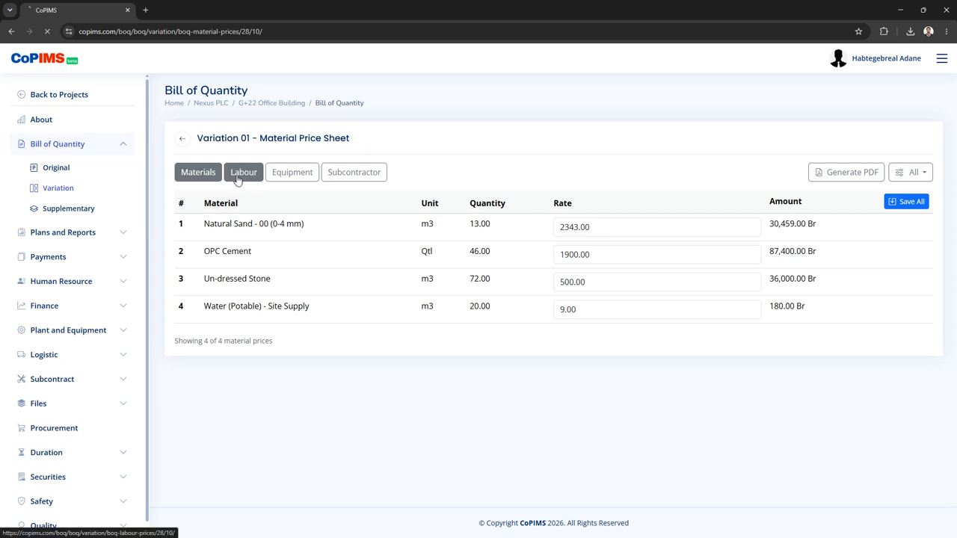
click(288, 174)
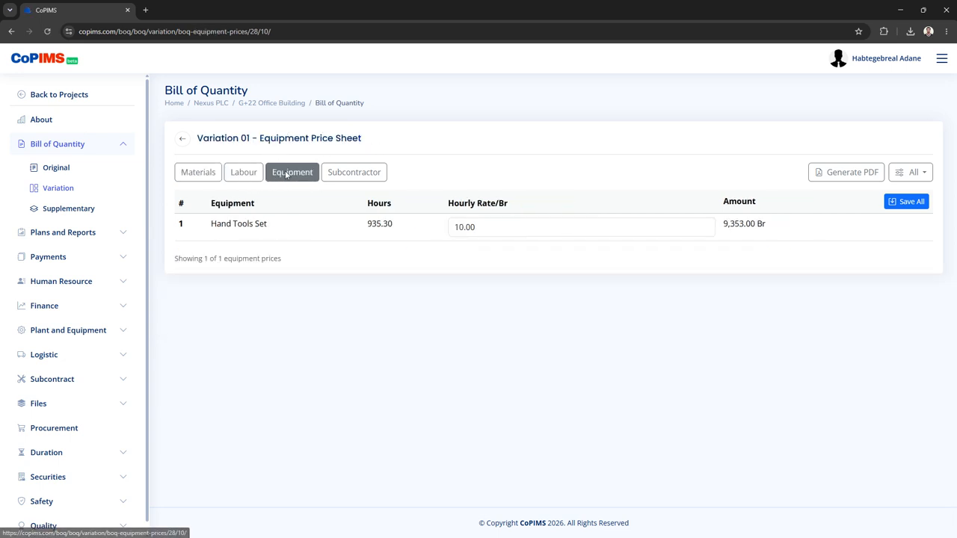
Return to the variation's work items and examine the cost breakdowns of the basaltic stone wall and the Stone Masonry Retaining Wall
click(182, 140)
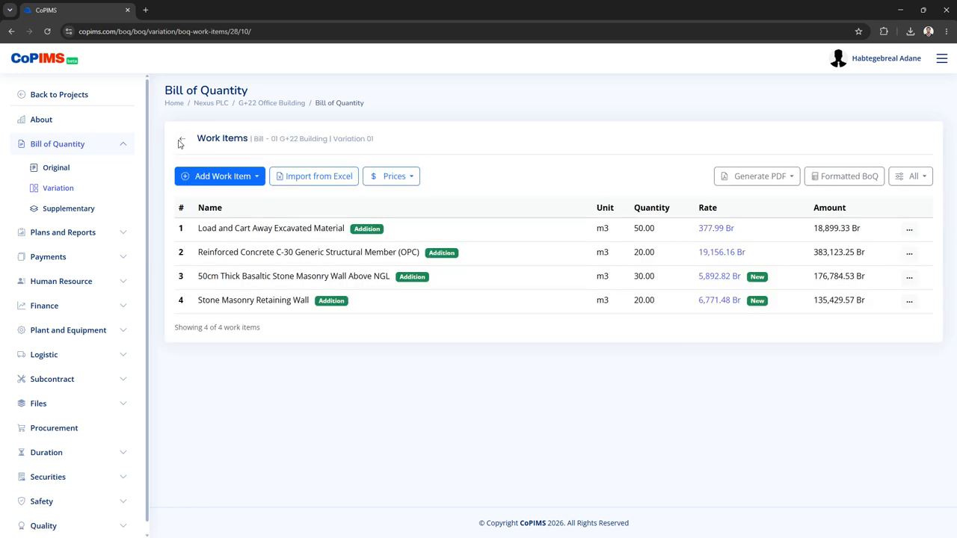
click(718, 276)
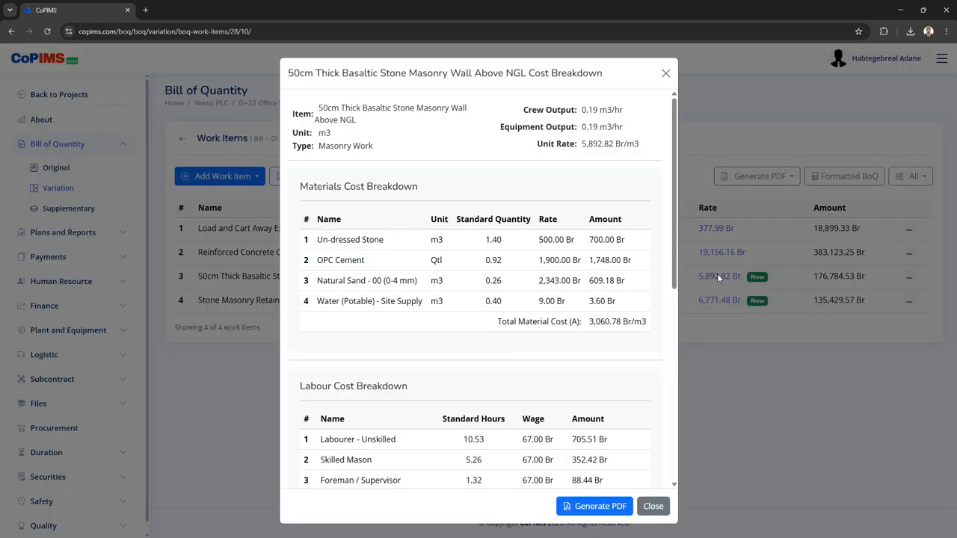
click(723, 271)
click(726, 299)
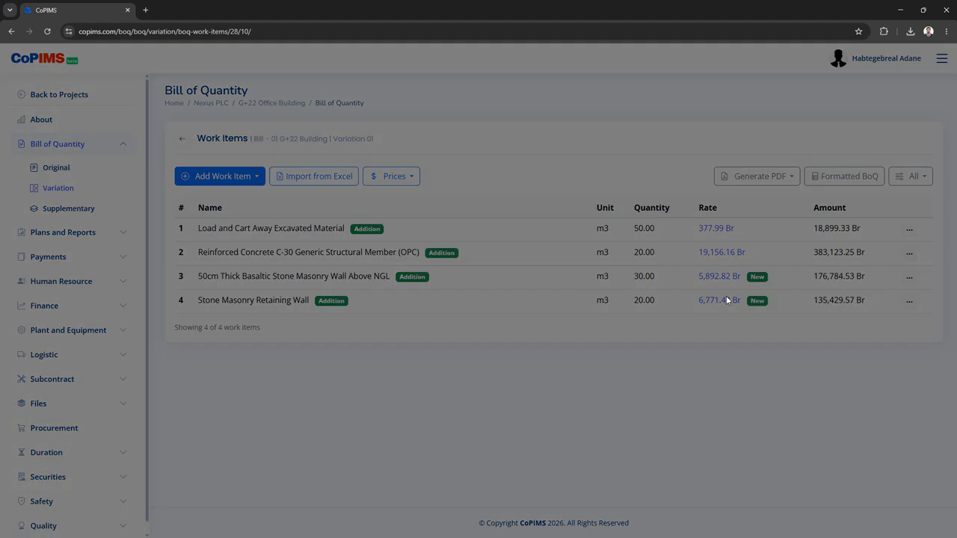
scroll(566, 260, down, 5)
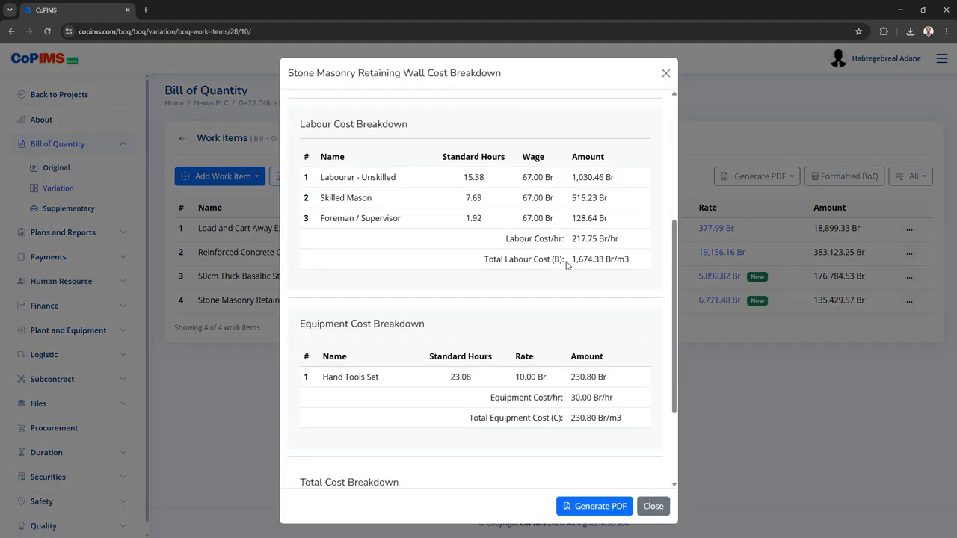
drag(554, 445, 631, 445)
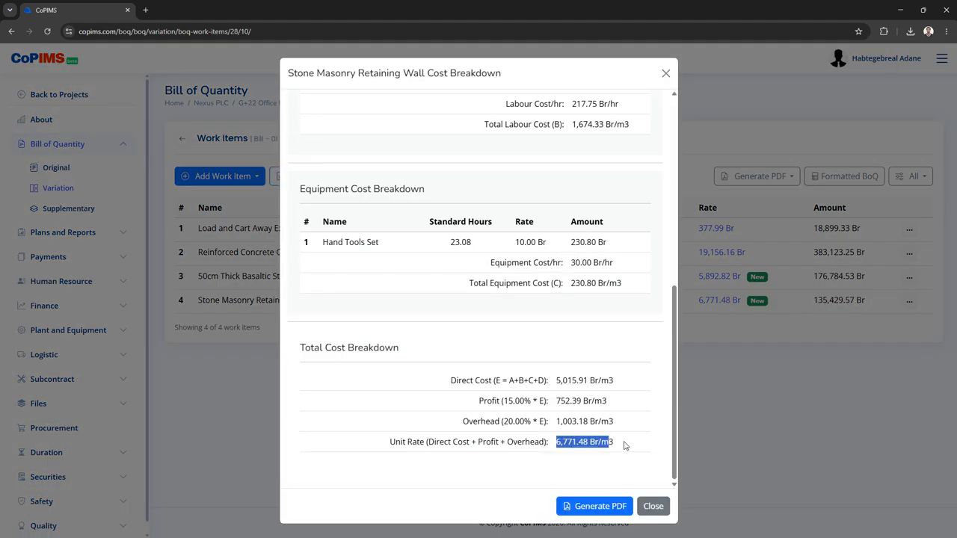
click(699, 386)
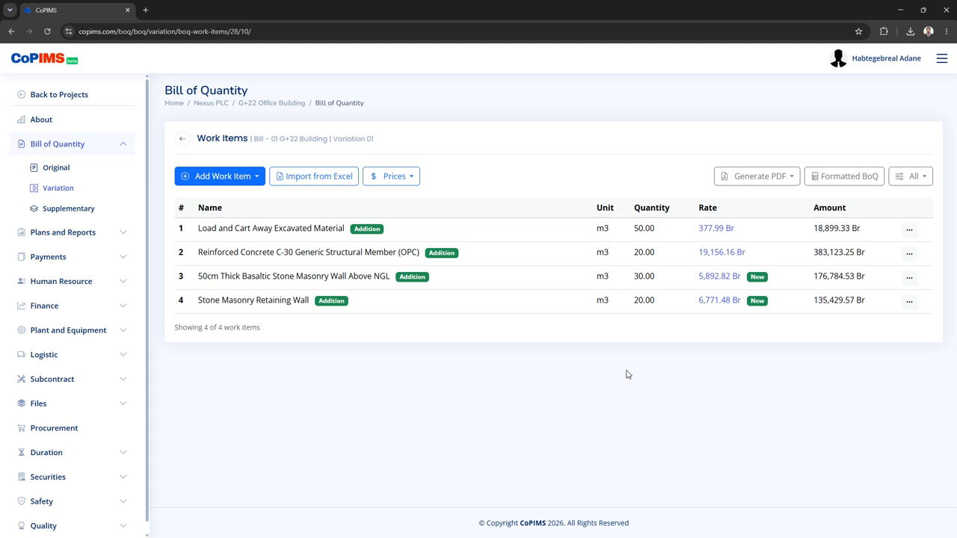
Filter the work items to Earth Work and choose Site Clearing and Removing Top 20cm Soil for a new earth work item
click(910, 177)
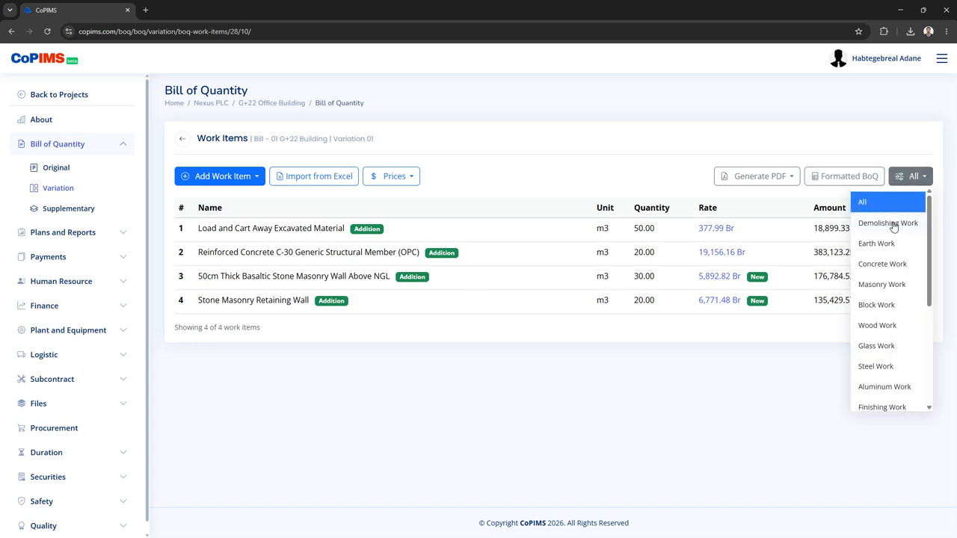
click(886, 247)
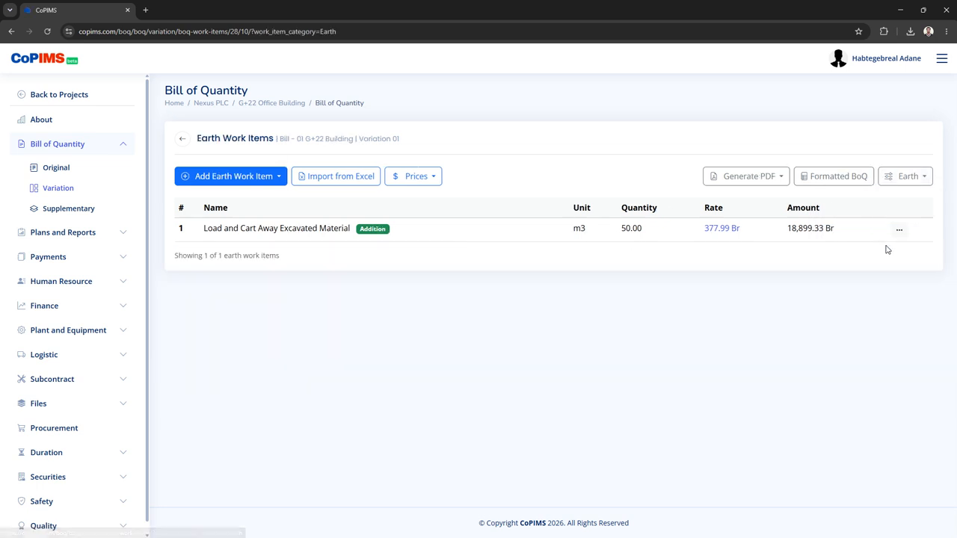
click(261, 180)
click(203, 205)
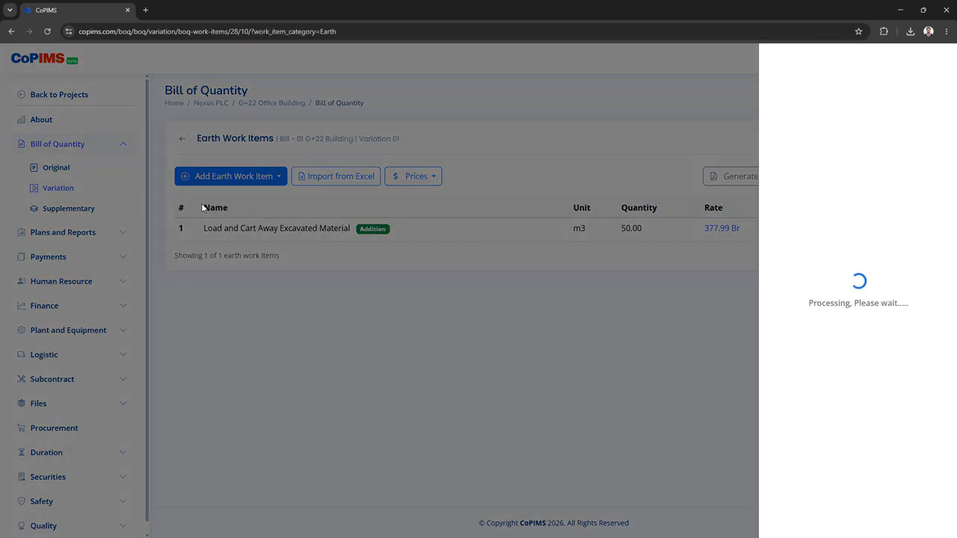
click(785, 112)
scroll(796, 180, down, 10)
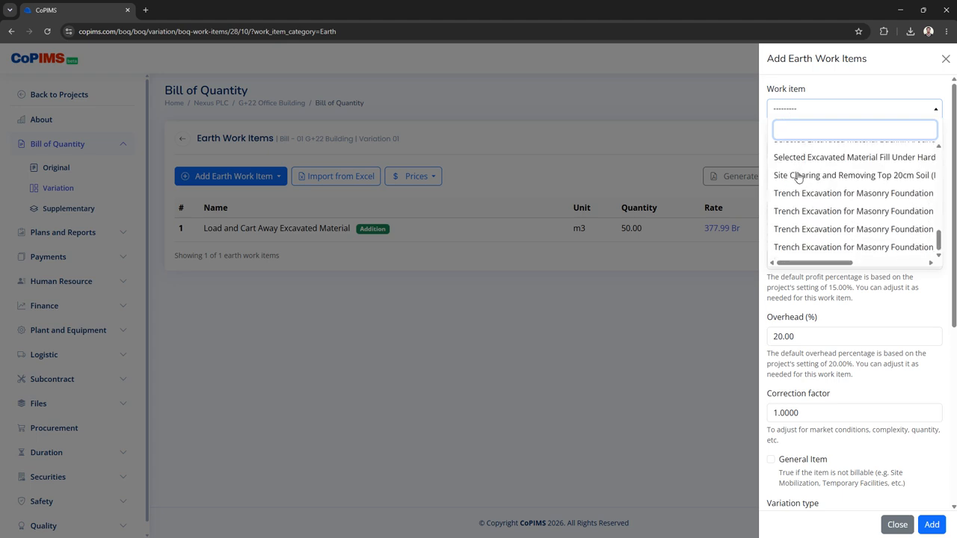
scroll(798, 177, up, 10)
text(sit)
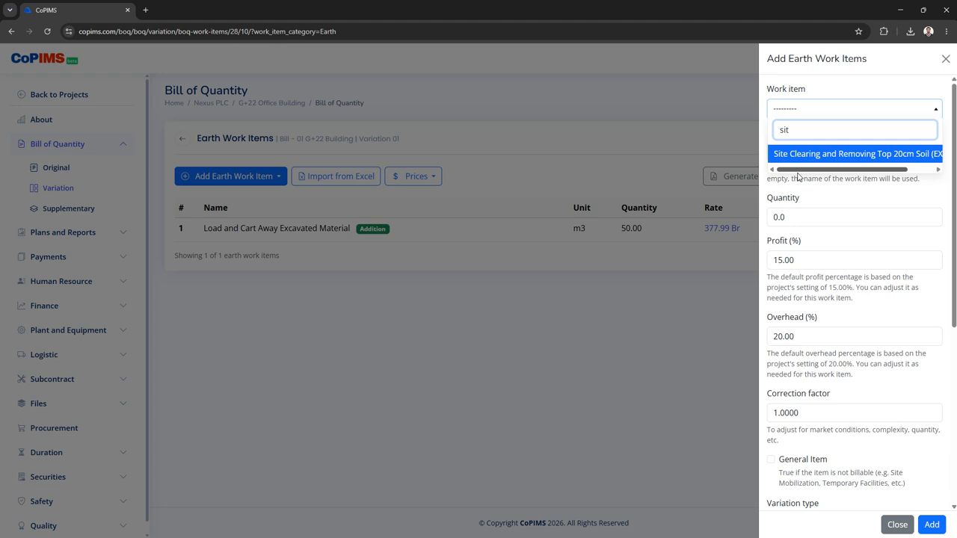
click(797, 154)
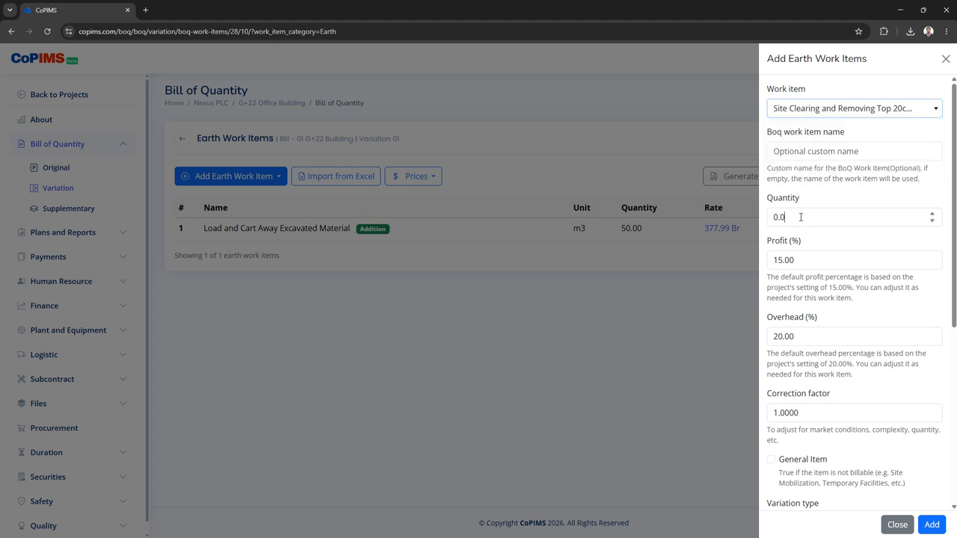
Set the site clearing item's quantity to 30, add it as an Addition, and close the form
drag(801, 217, 672, 238)
text(50)
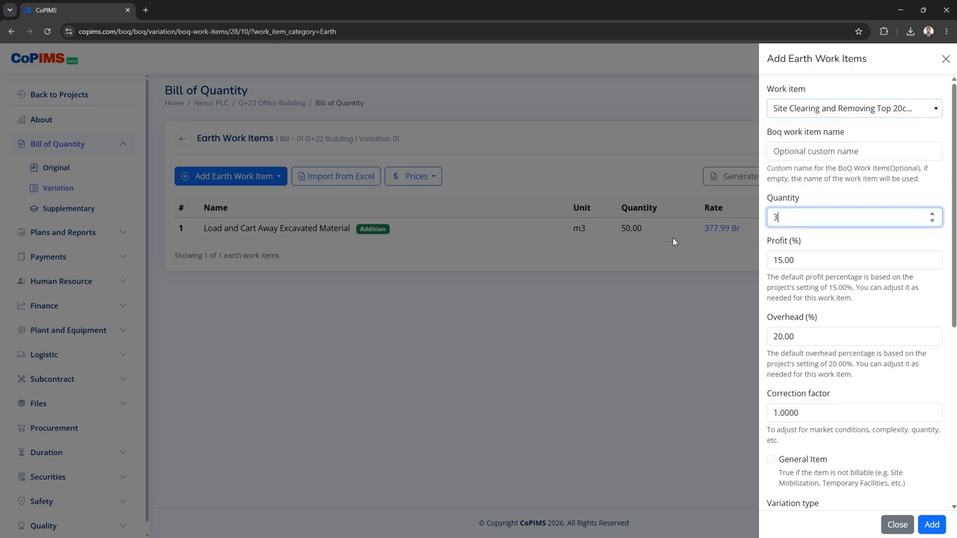
scroll(939, 448, down, 3)
click(932, 524)
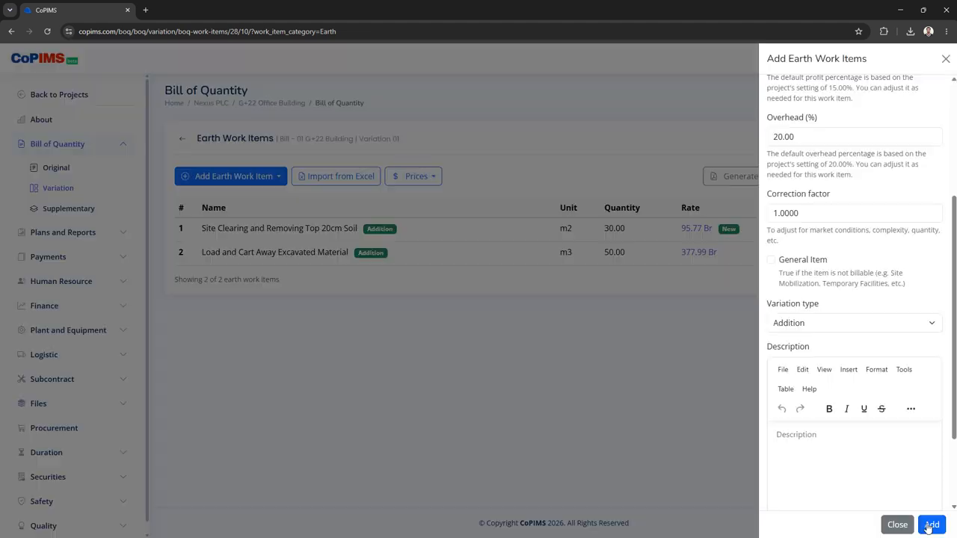
click(687, 384)
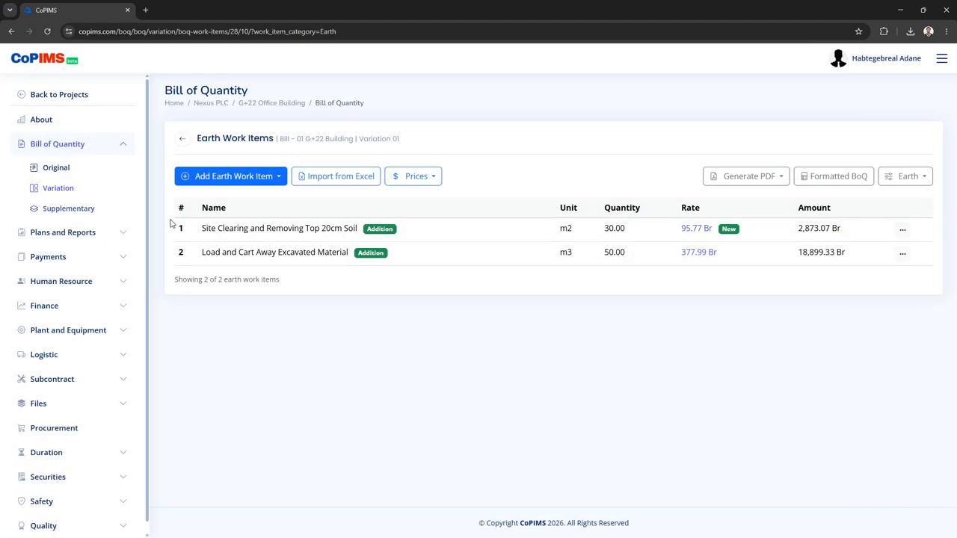
Set the Gang Chief's hourly wage to 78 Br in the Variation 01 labour price sheet and save it
drag(702, 230, 708, 233)
click(423, 180)
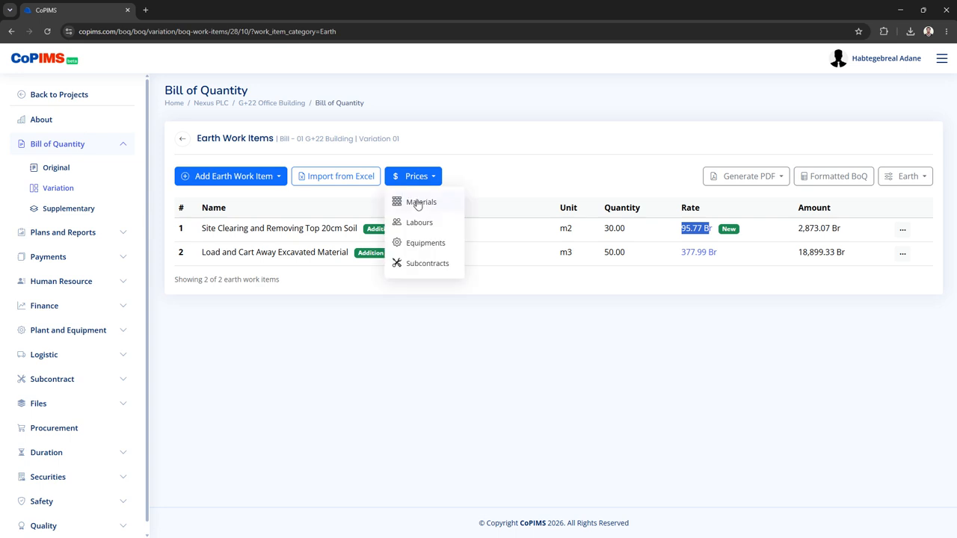
click(419, 222)
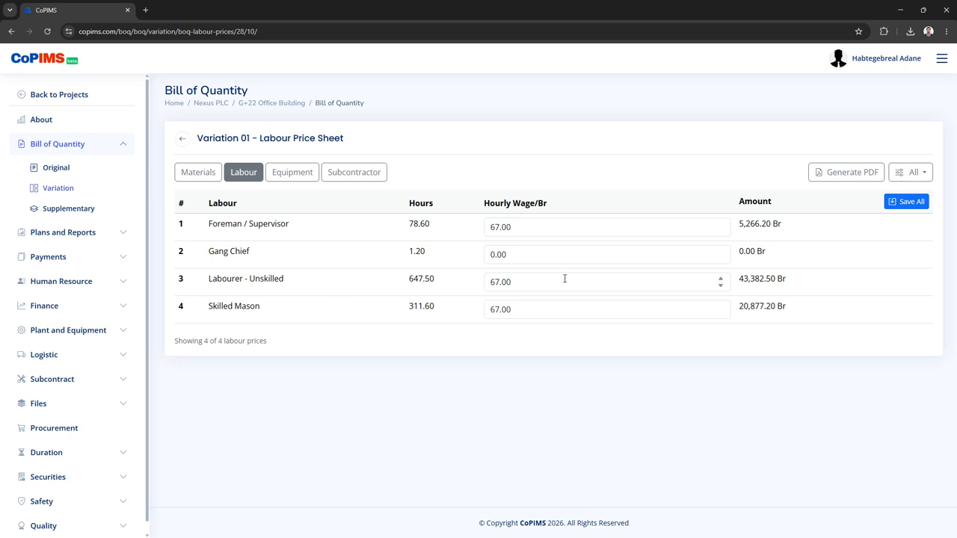
click(528, 254)
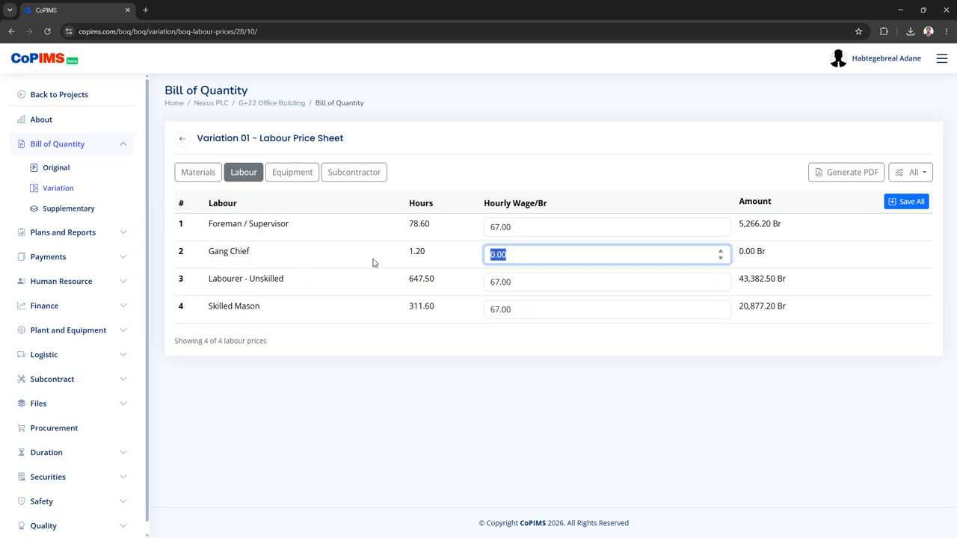
text(78.00)
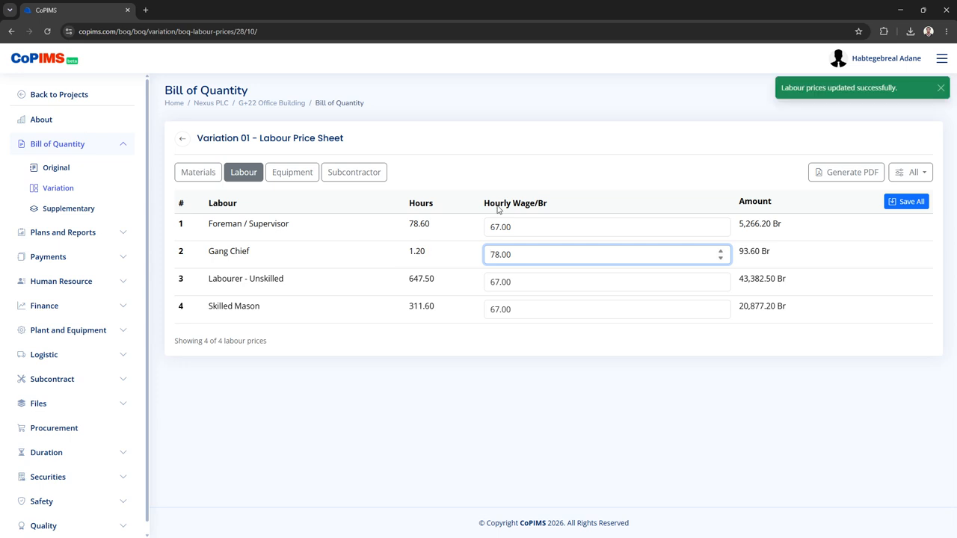
Review the equipment, labour and material price sheets of Variation 01
click(286, 173)
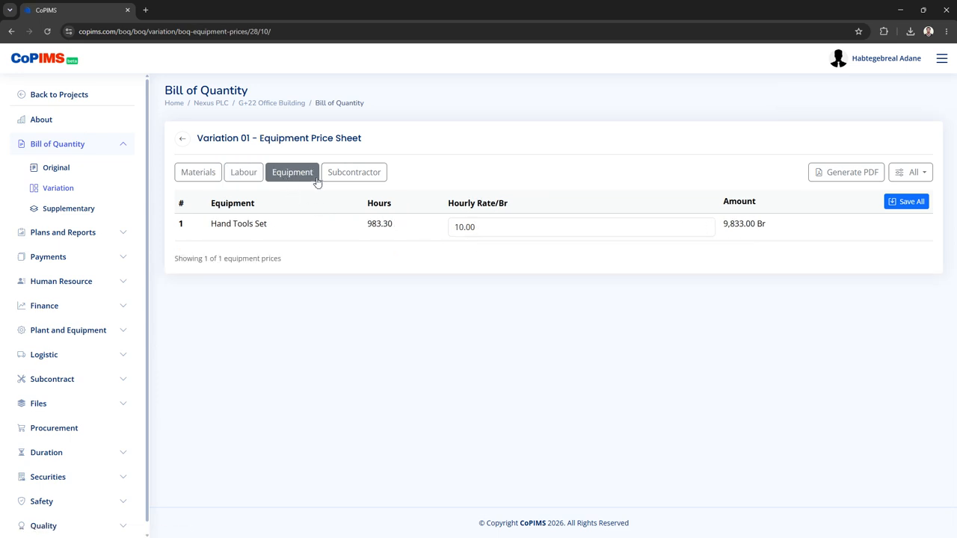
click(491, 226)
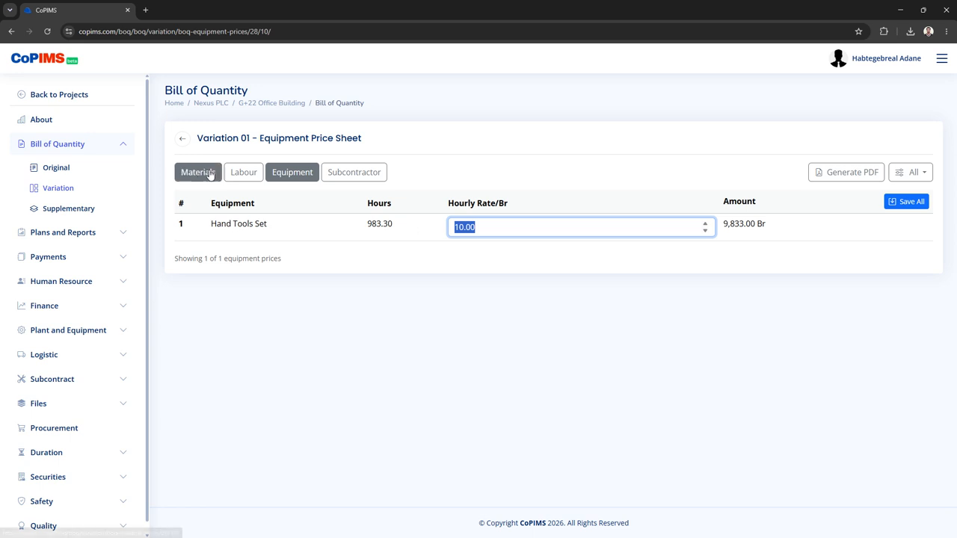
click(250, 175)
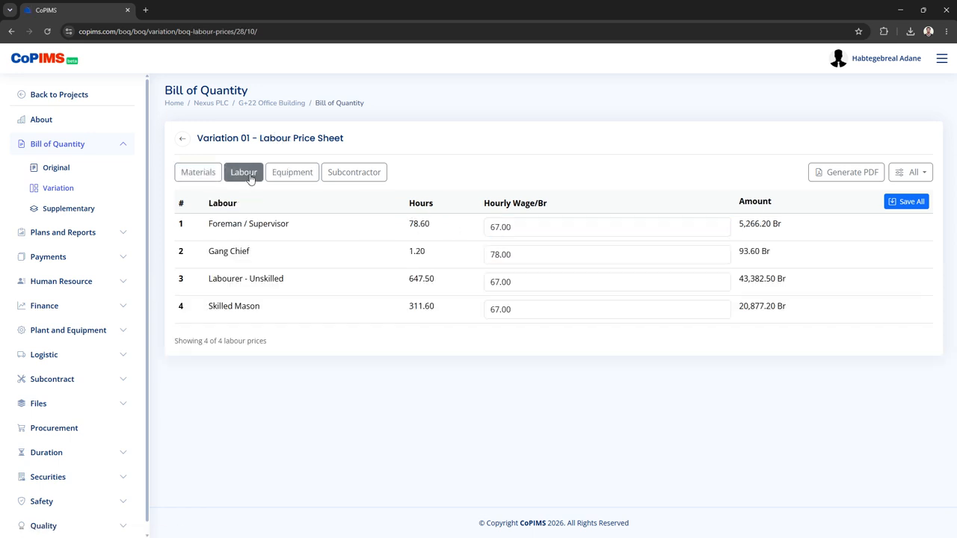
click(203, 175)
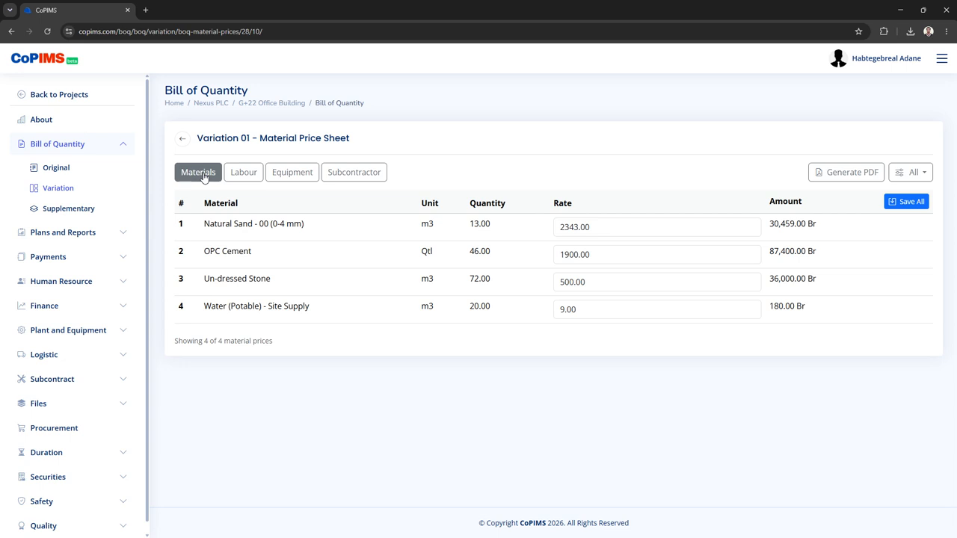
Return to the variation's work items, preview the formatted bill of quantity, and close the preview
click(181, 138)
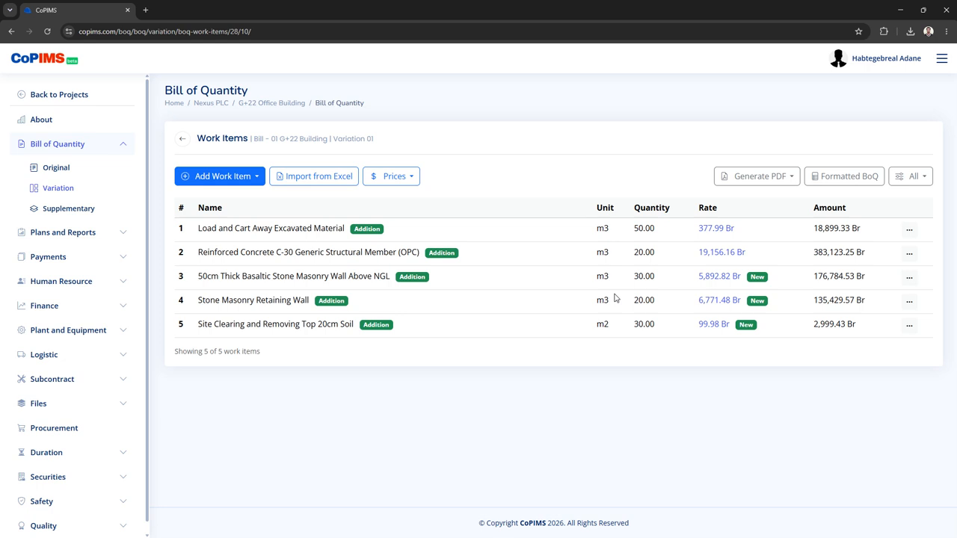
click(850, 175)
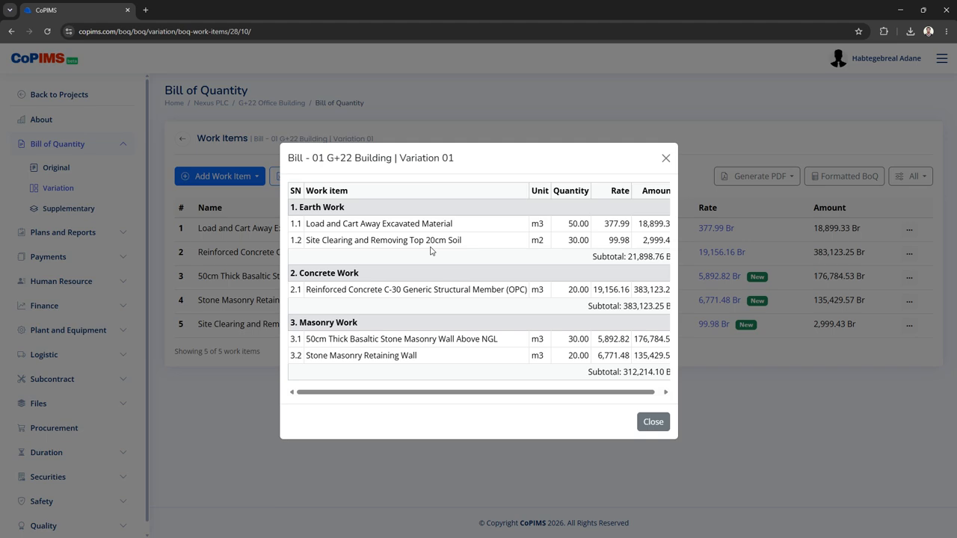
click(714, 241)
Generate the Bill of Quantity PDF for Bill - 01 G+22 Building, open it, and examine its heading and variation amount
click(756, 181)
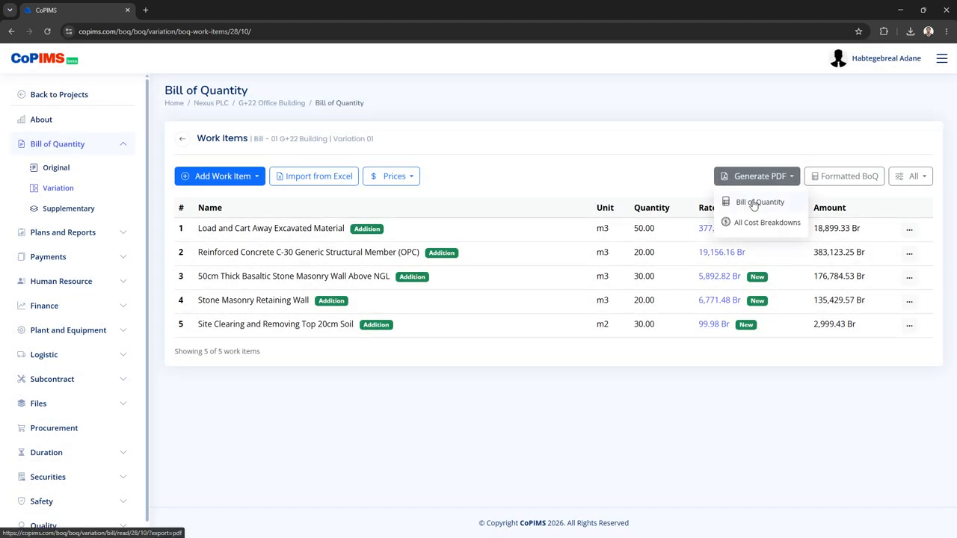
click(754, 202)
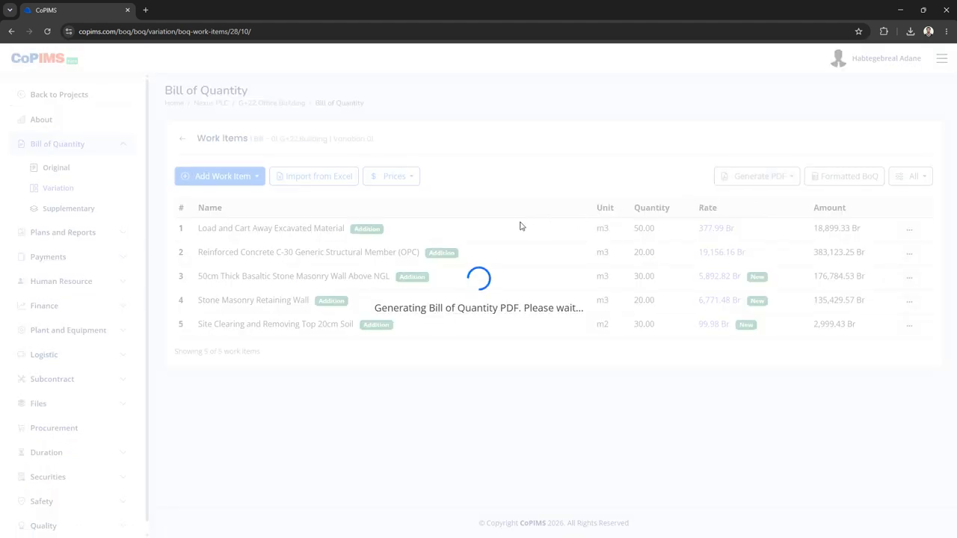
click(813, 60)
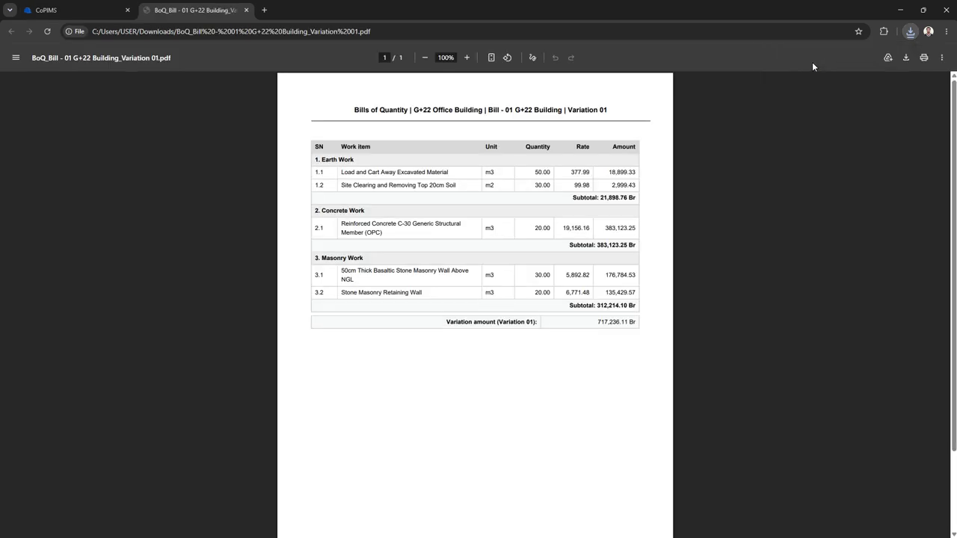
drag(612, 110, 569, 118)
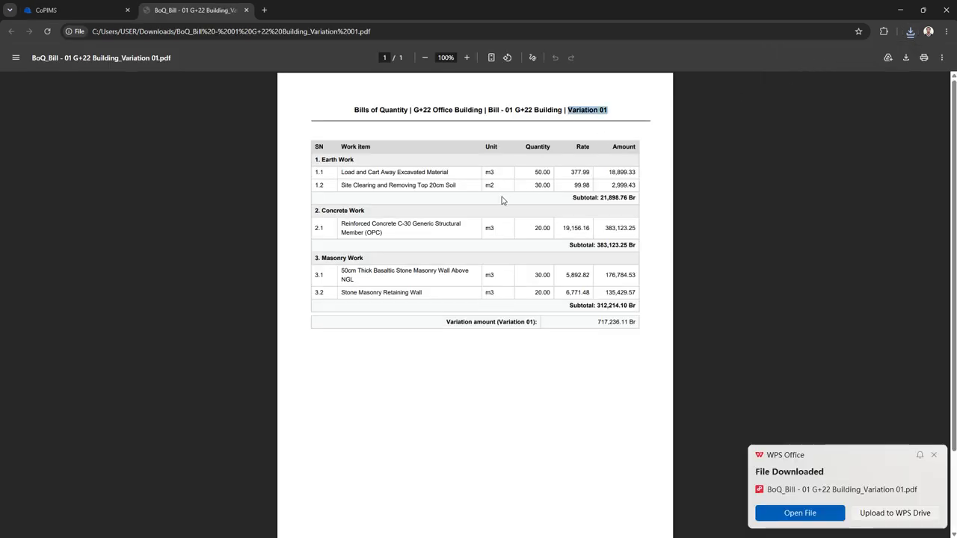
scroll(503, 201, up, 5)
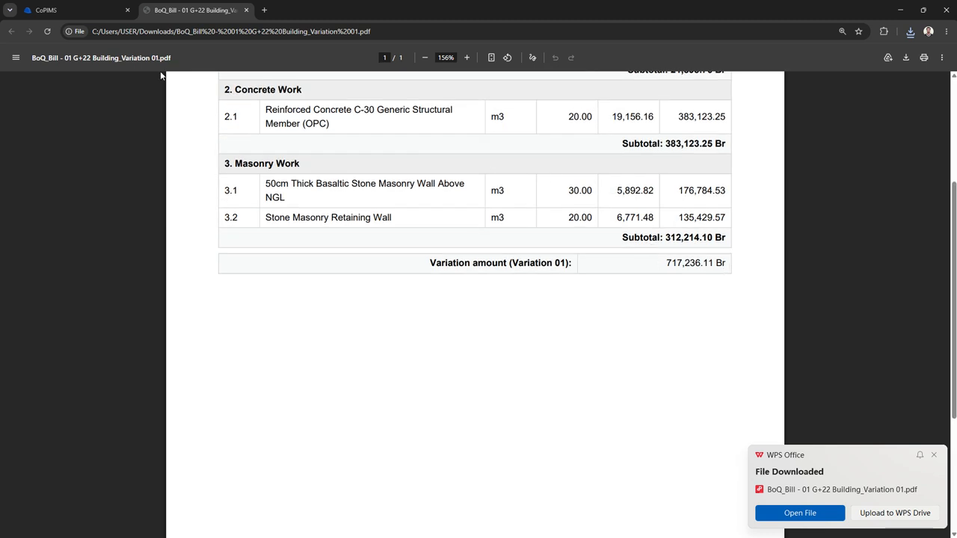
Return to CoPIMS, generate the All Cost Breakdowns PDF for the variation's work items, and open the downloaded file
click(50, 10)
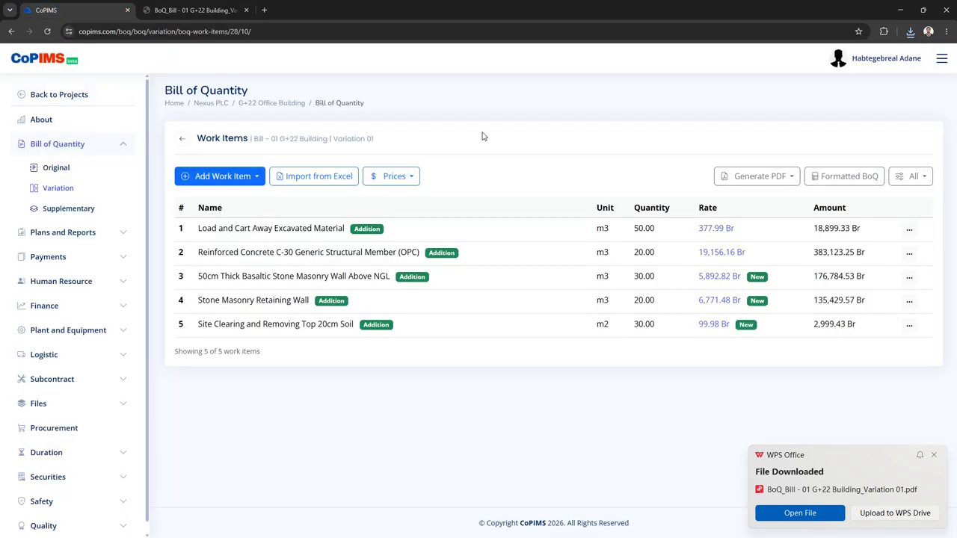
click(737, 177)
click(763, 224)
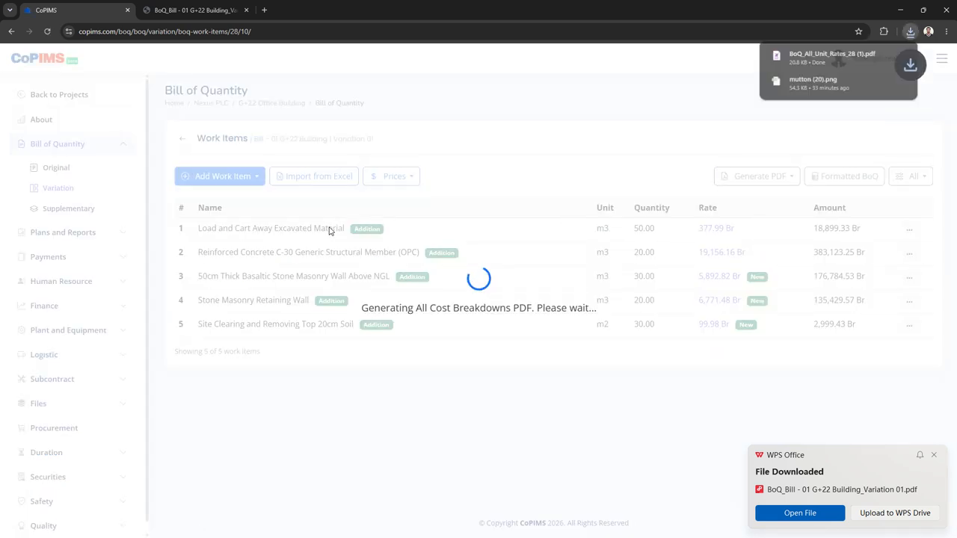
click(811, 59)
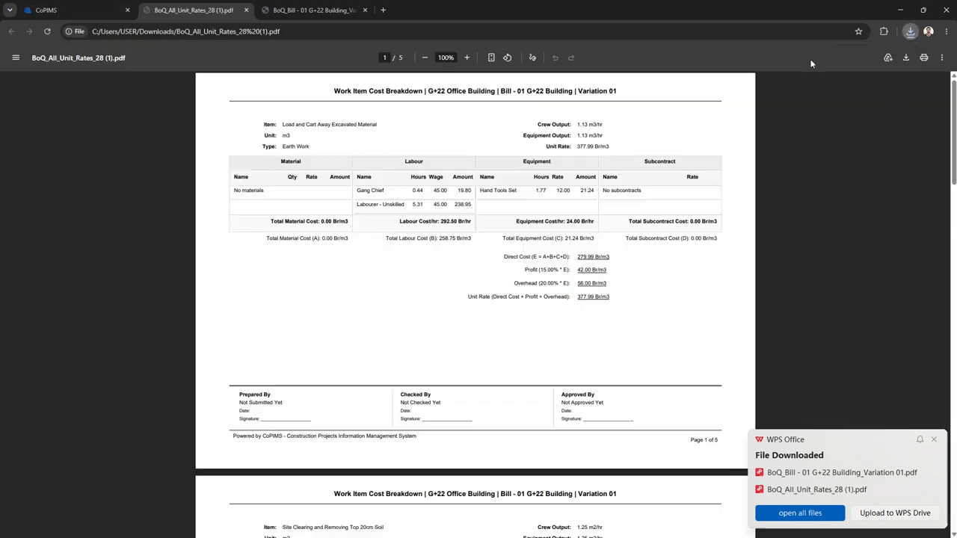
Examine the cost breakdown pages of every work item and the prepared, checked and approved sign-off fields on page 1
drag(623, 92, 574, 94)
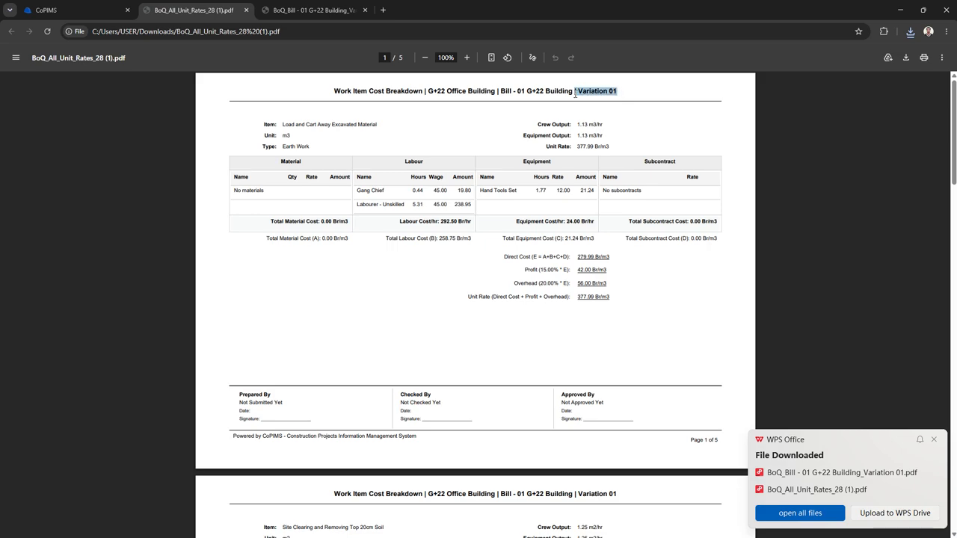
scroll(471, 168, down, 10)
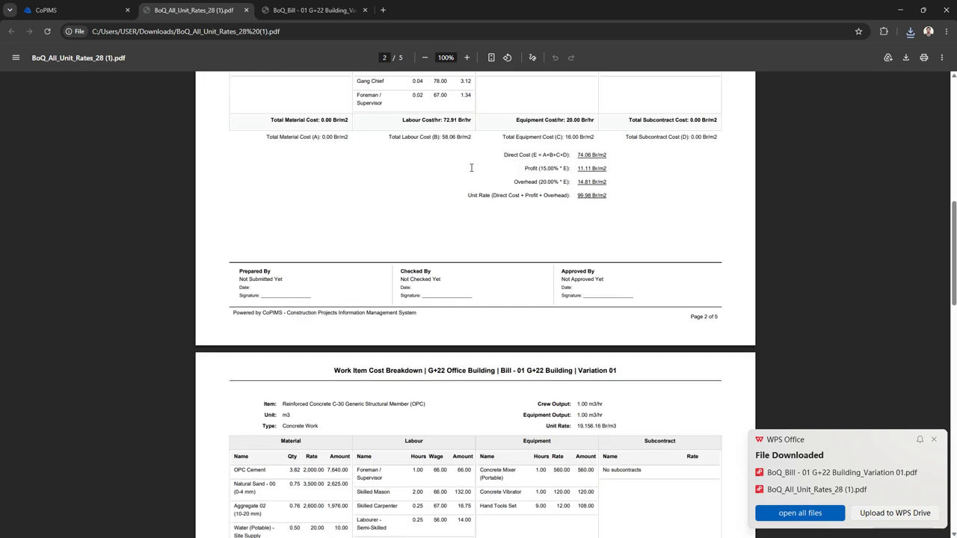
scroll(471, 168, down, 10)
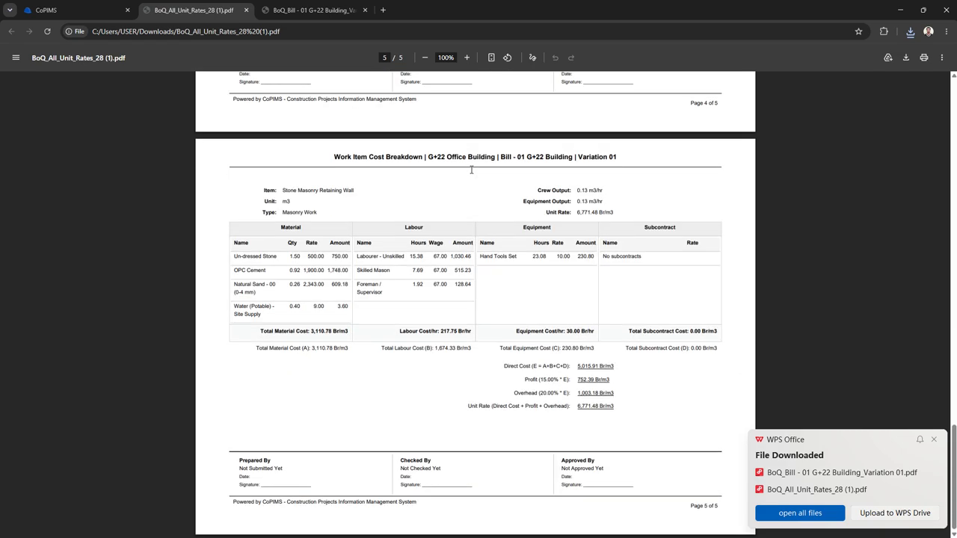
scroll(470, 170, up, 20)
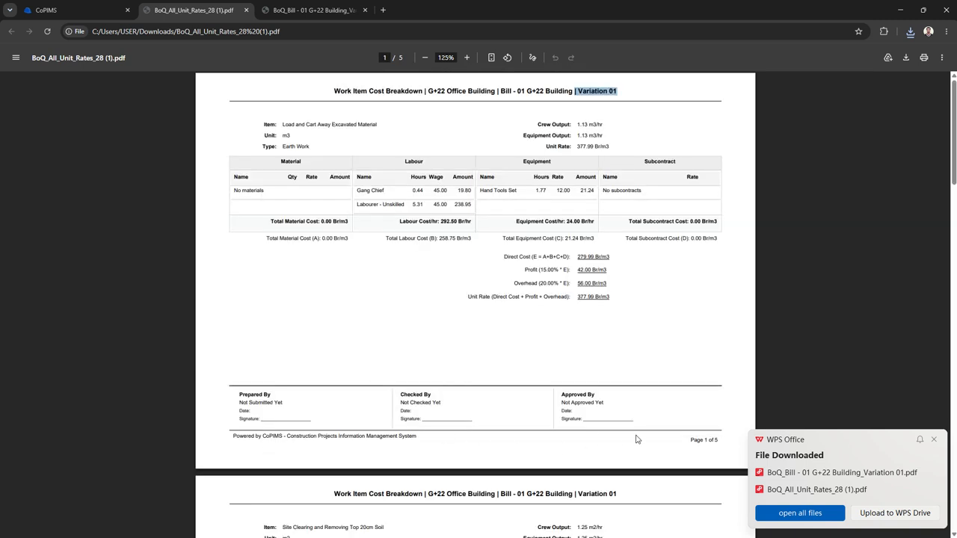
ctrl+scroll(634, 438, up, 1)
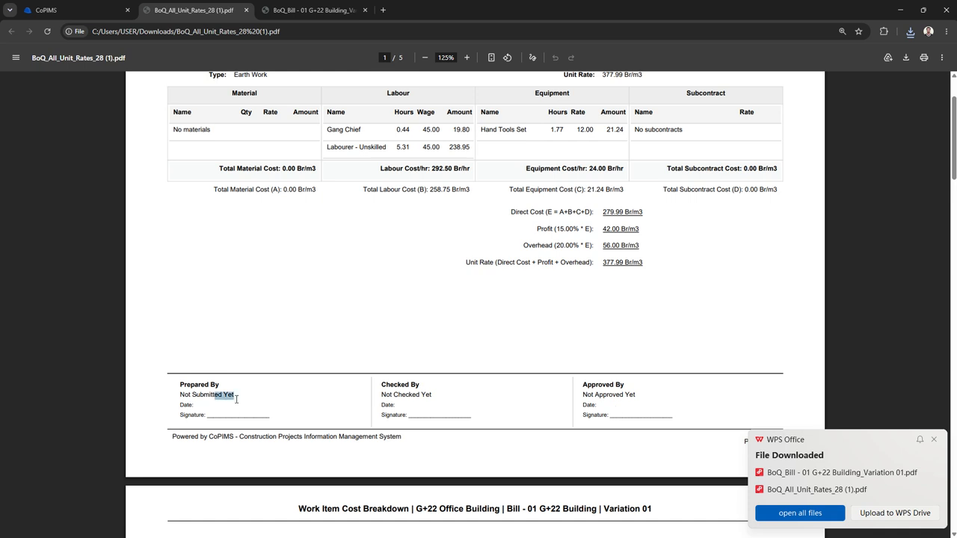
drag(381, 397, 441, 397)
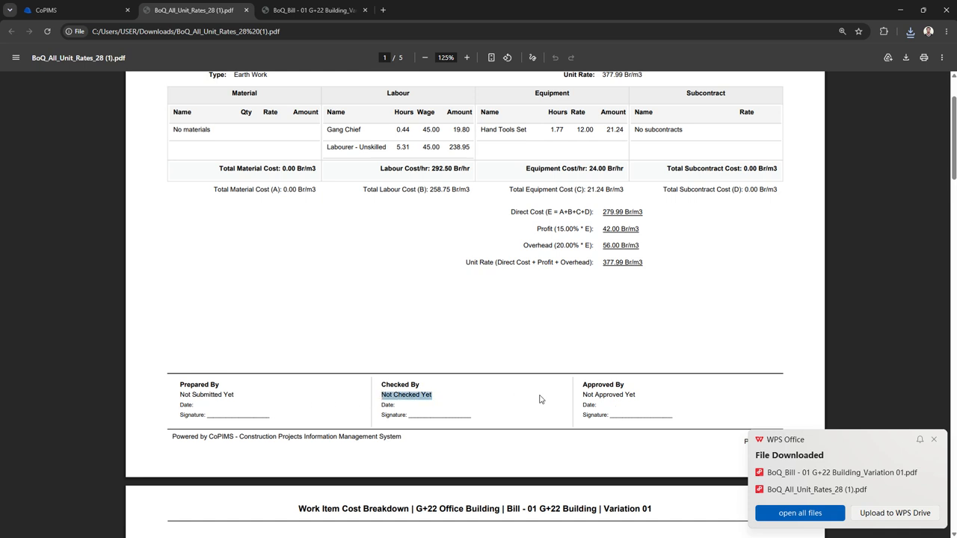
Go back to the Variation 01 bills list in CoPIMS and examine the bill total, to-date variation percentage and limit
click(46, 11)
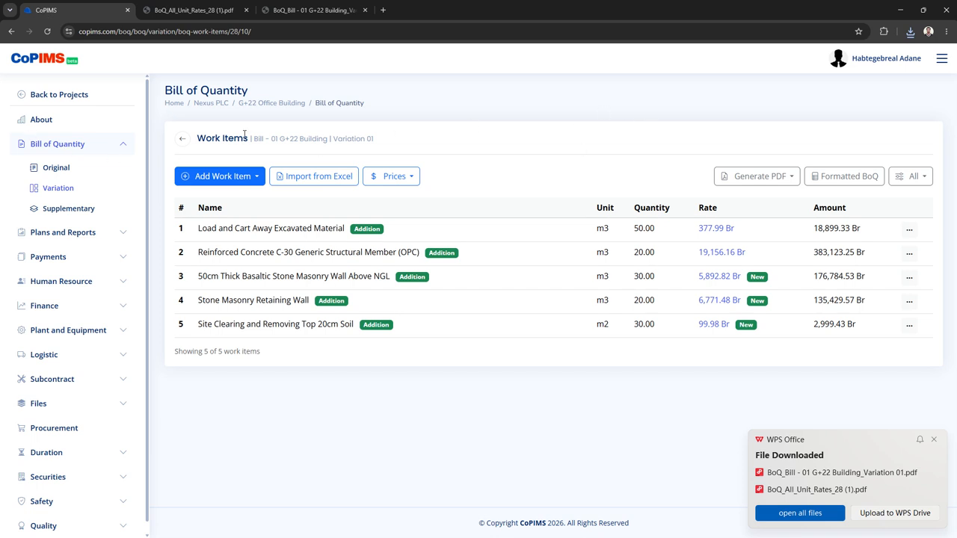
click(181, 139)
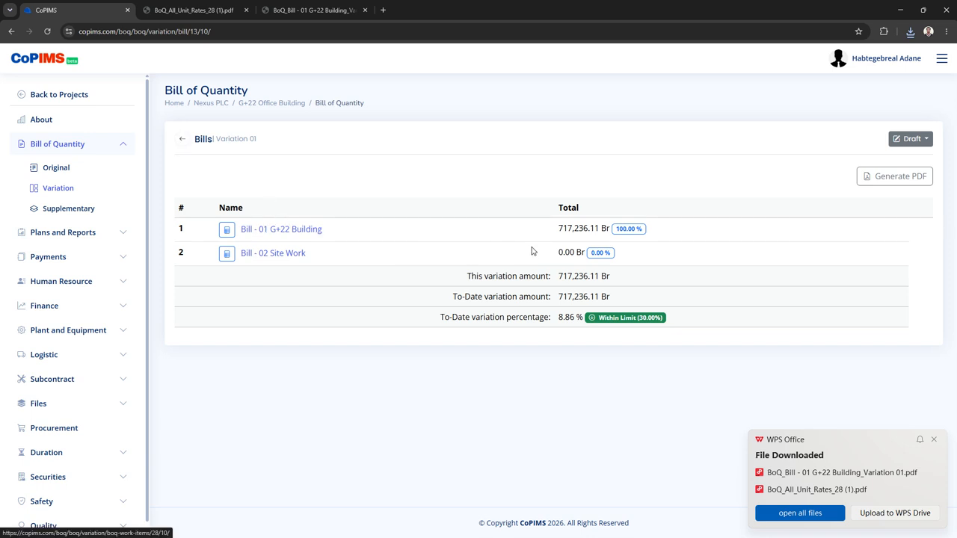
drag(559, 229, 599, 229)
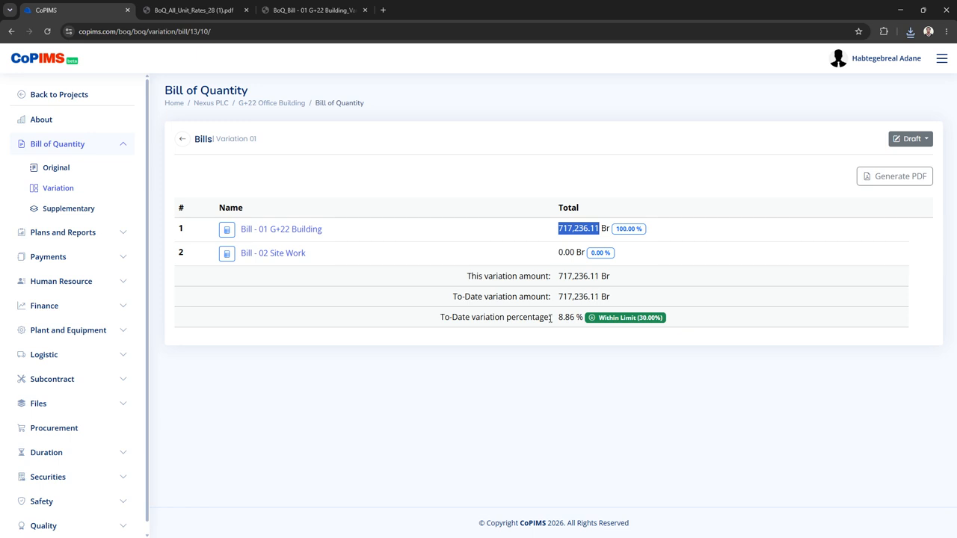
drag(557, 322, 584, 320)
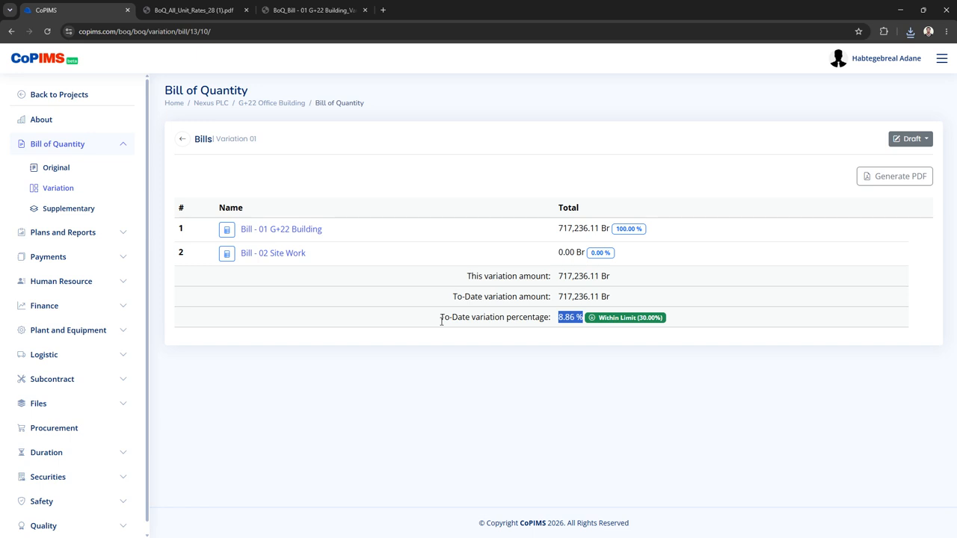
click(417, 317)
drag(639, 320, 654, 320)
click(430, 262)
Submit Variation 01 without a remark
click(924, 140)
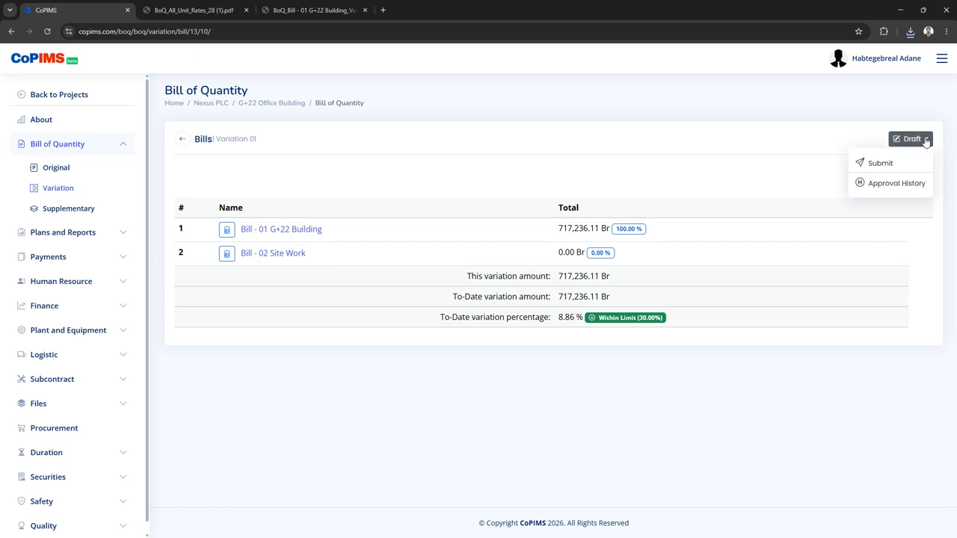
click(875, 164)
click(658, 379)
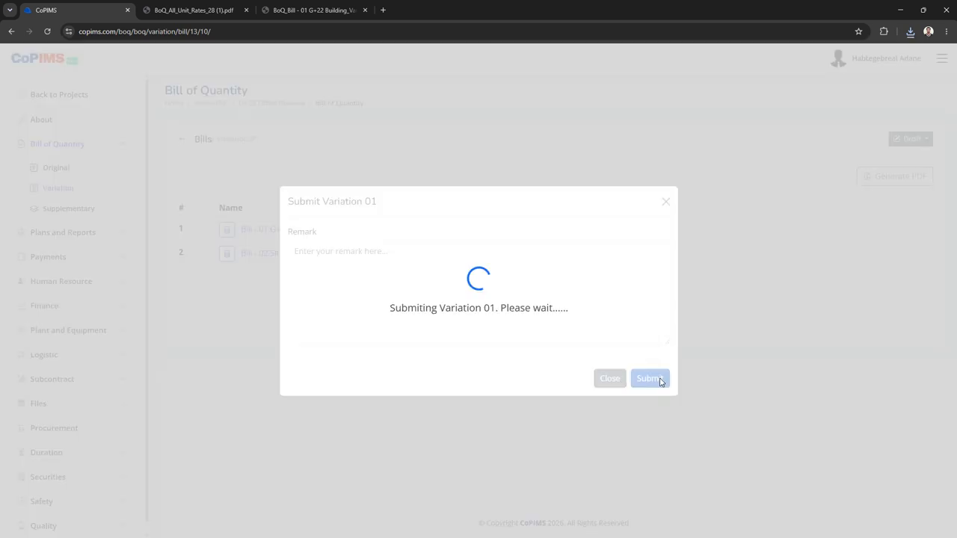
Mark the submitted Variation 01 as checked, leaving the remark empty
click(915, 142)
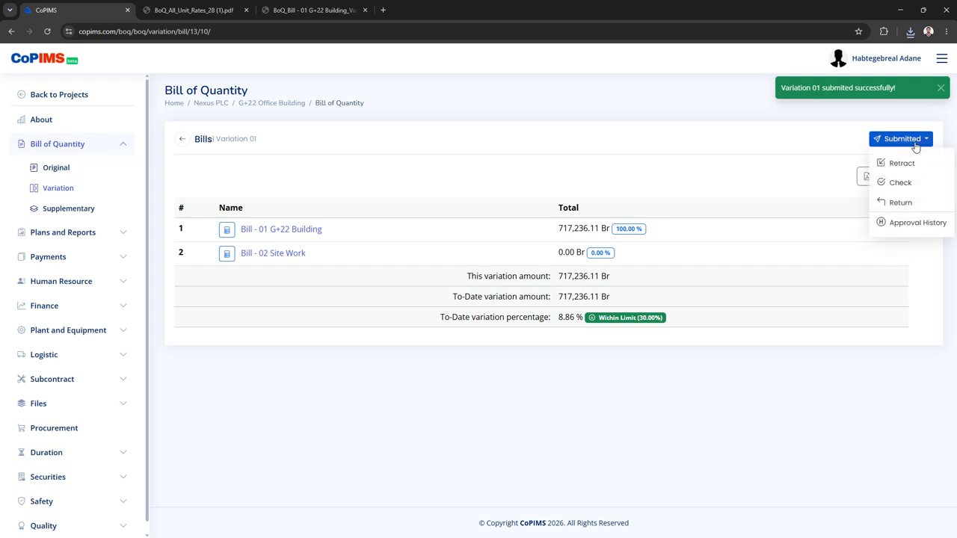
click(900, 182)
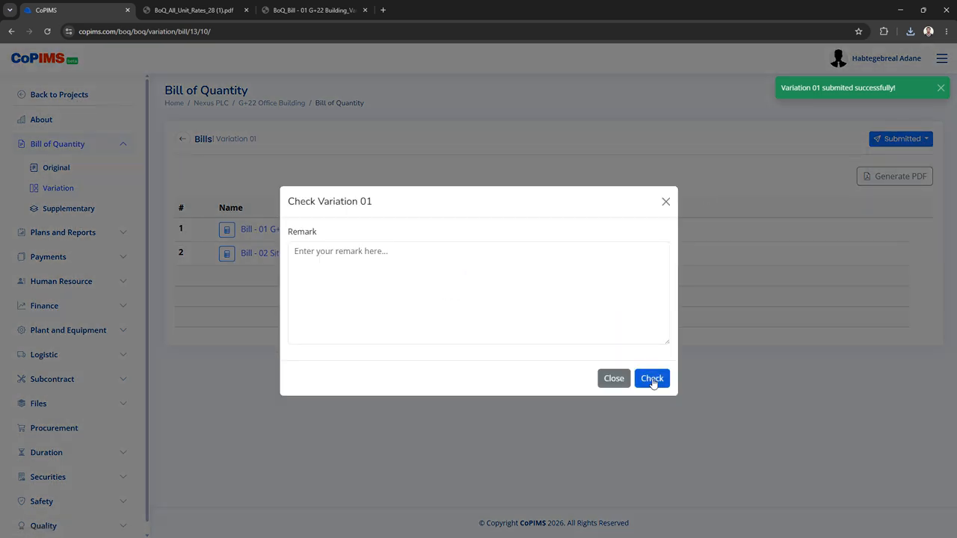
click(652, 379)
Approve the checked Variation 01 without entering a remark
click(906, 140)
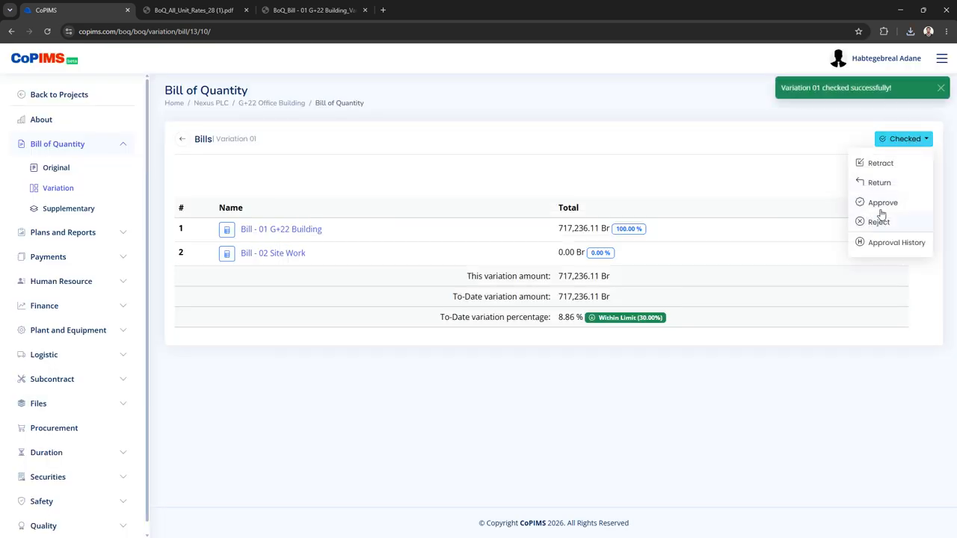
click(881, 205)
click(647, 379)
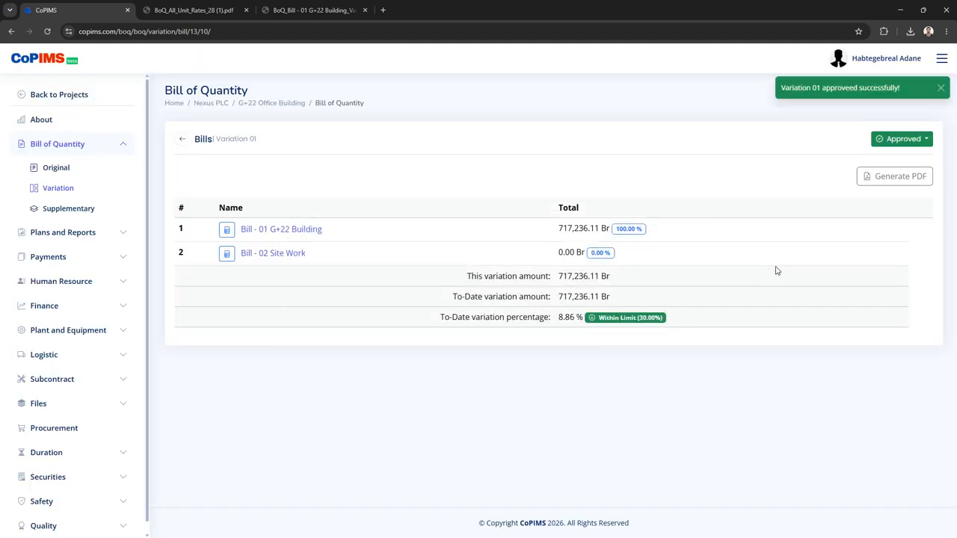
Generate the approved Bill - 01 G+22 Building's All Cost Breakdowns PDF again, open it, and inspect the sign-off fields on page 1
click(278, 233)
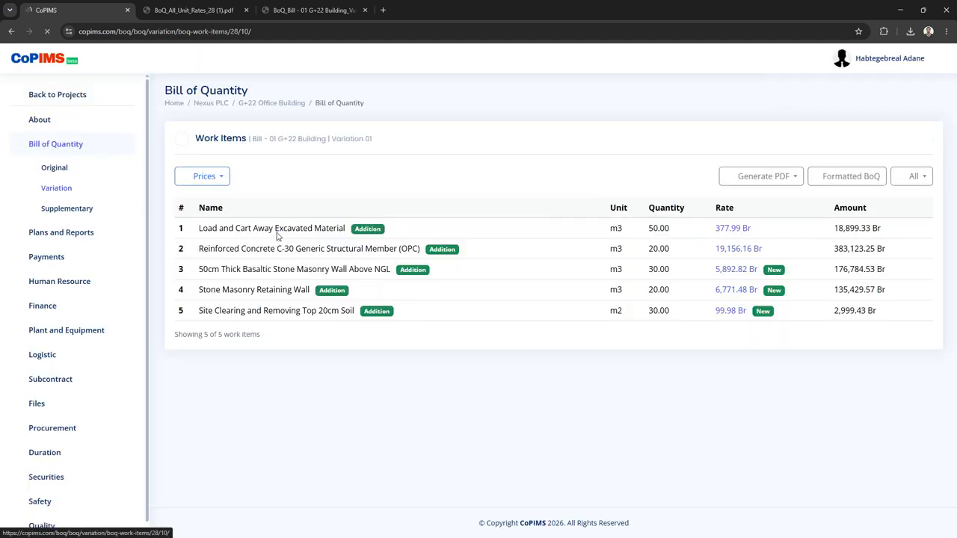
click(756, 177)
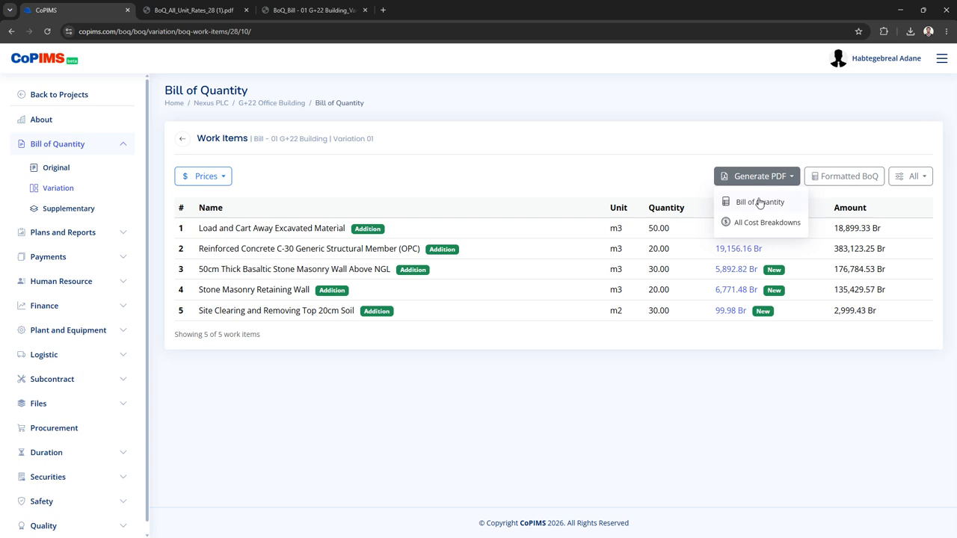
click(761, 223)
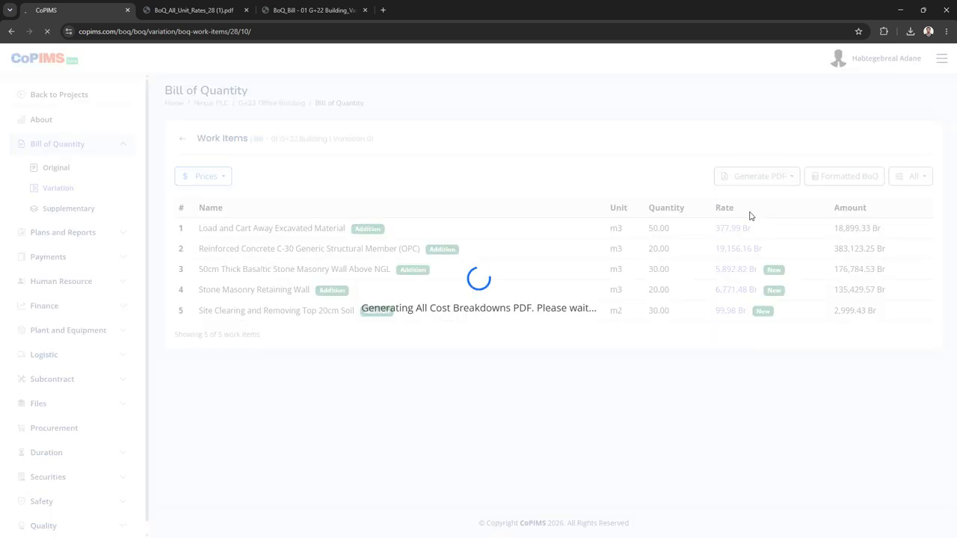
click(815, 57)
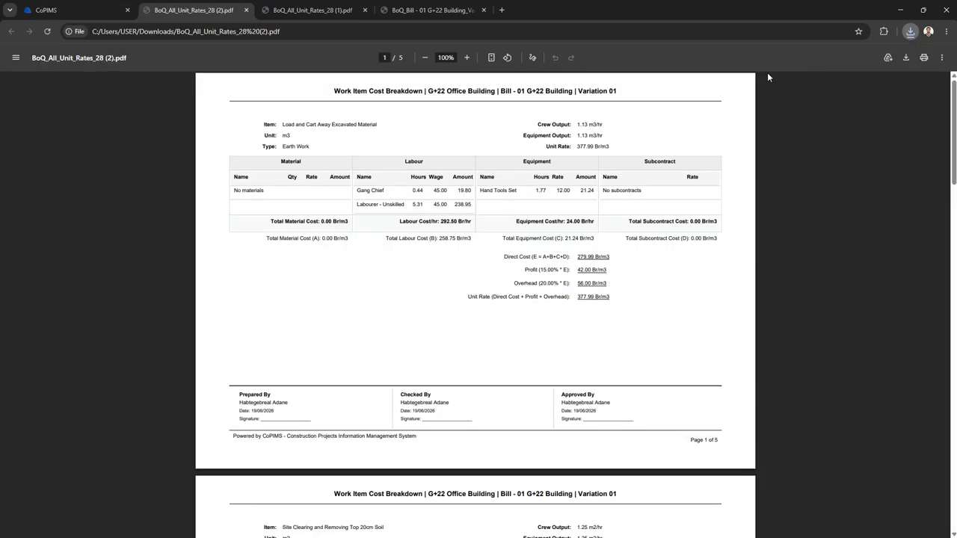
scroll(309, 404, up, 1)
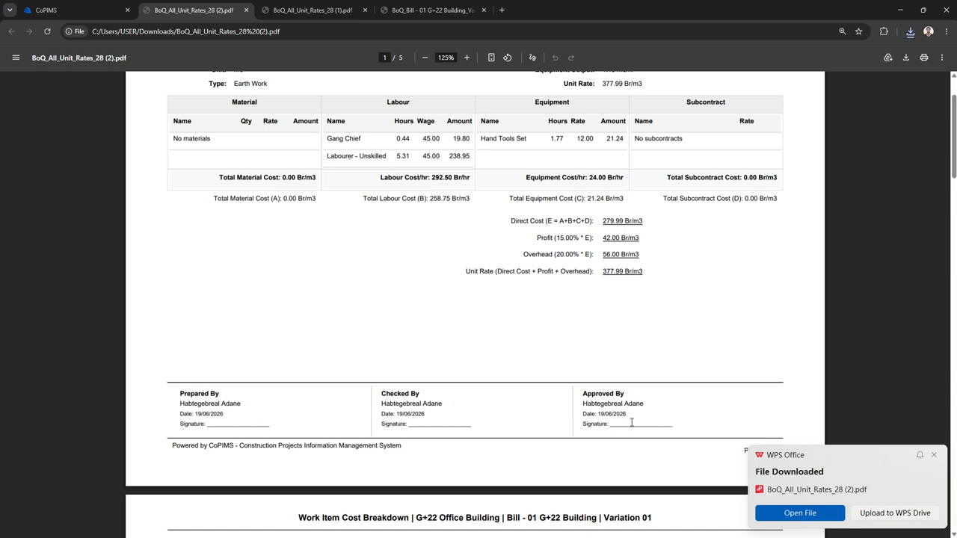
Examine the sign-off fields and cost breakdowns across the remaining pages of the approved All Cost Breakdowns PDF
scroll(614, 399, down, 1)
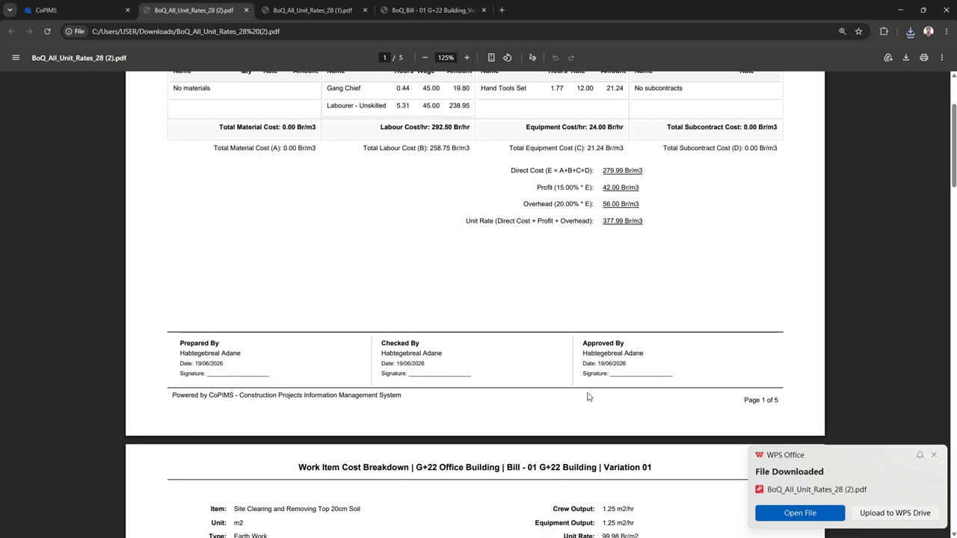
scroll(580, 394, down, 3)
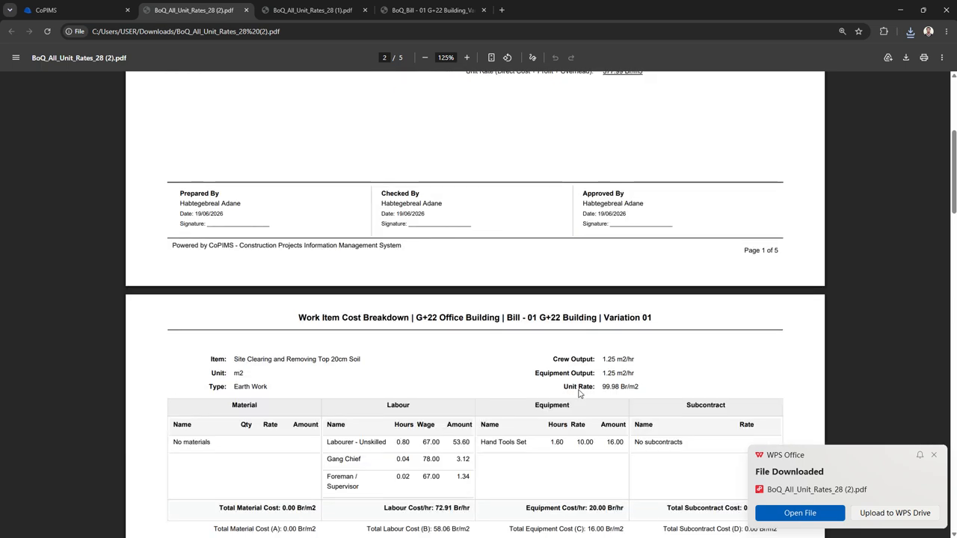
scroll(580, 394, up, 5)
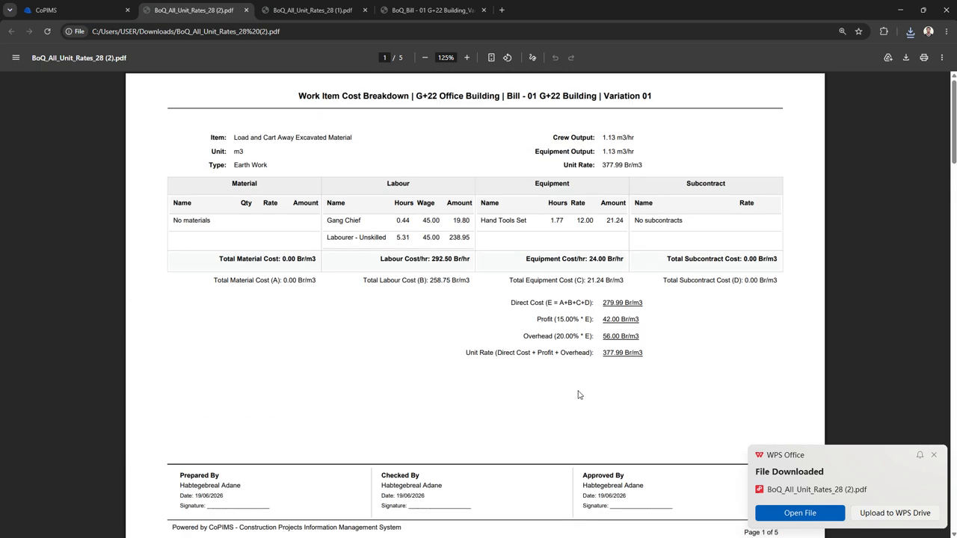
scroll(461, 362, down, 5)
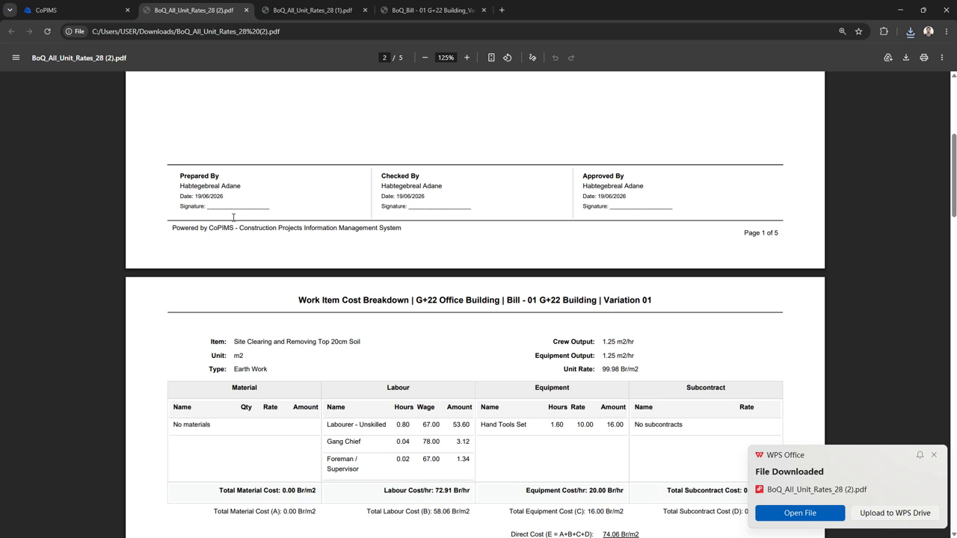
scroll(234, 216, up, 1)
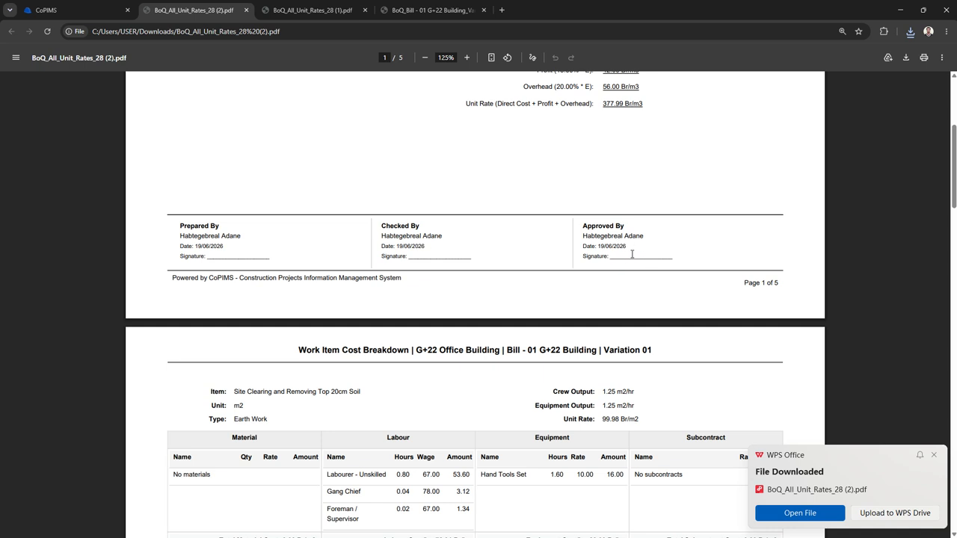
scroll(632, 254, down, 6)
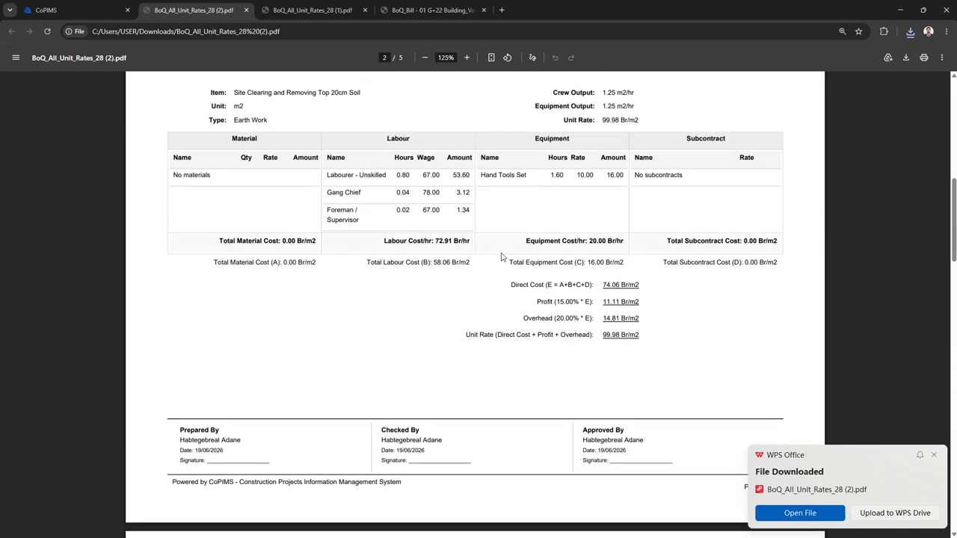
scroll(502, 253, down, 4)
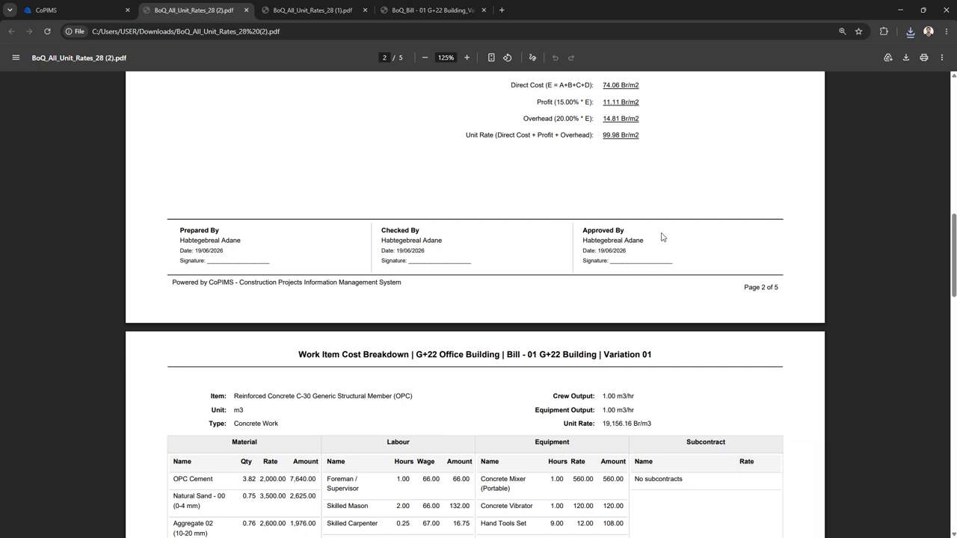
scroll(663, 237, down, 20)
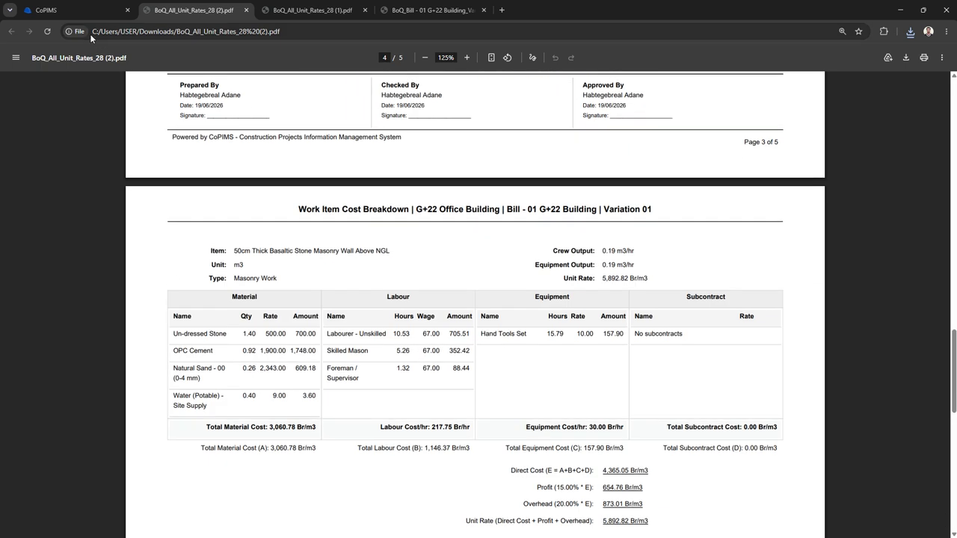
Generate the approved Bill - 01 G+22 Building bill of quantity PDF for Variation 01, open it, and inspect its sign-off fields
click(77, 10)
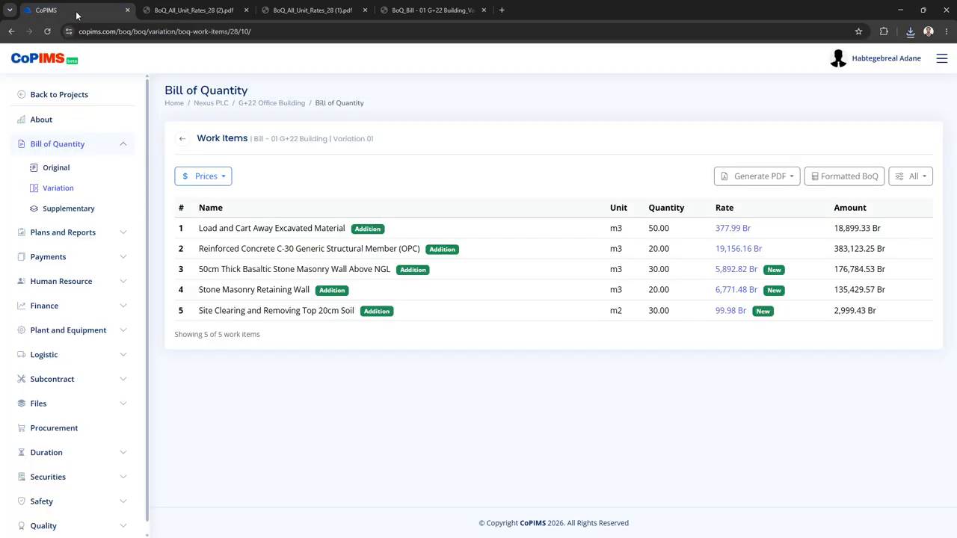
click(792, 177)
click(759, 203)
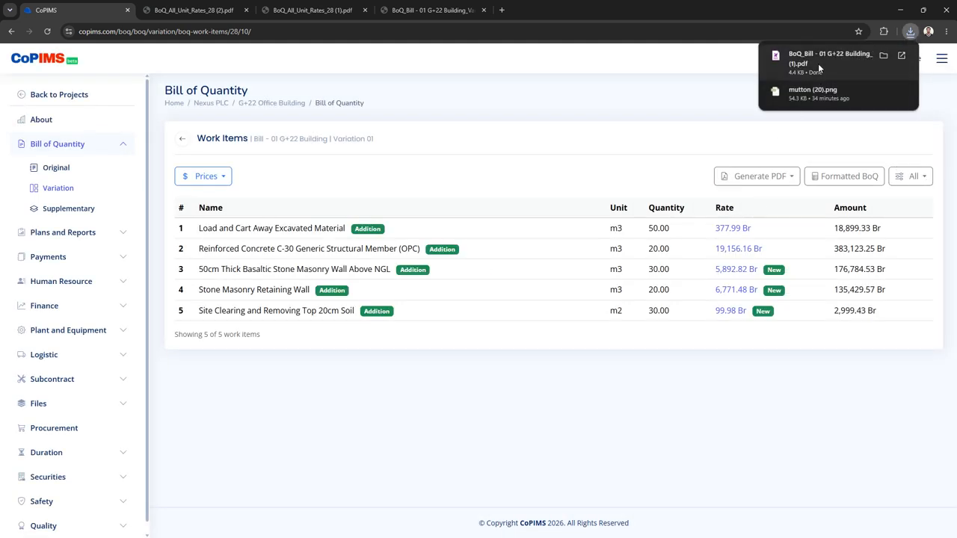
click(818, 58)
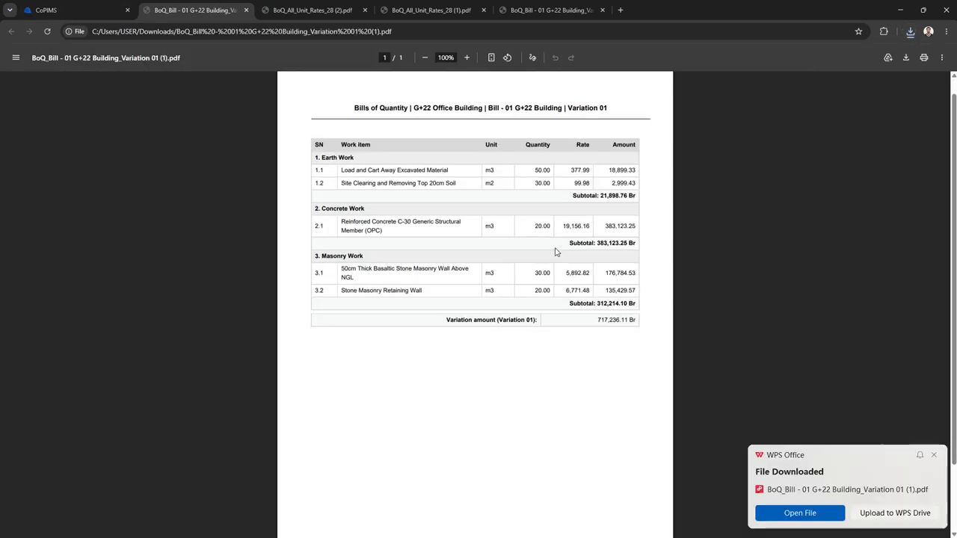
scroll(557, 257, down, 2)
scroll(471, 479, up, 3)
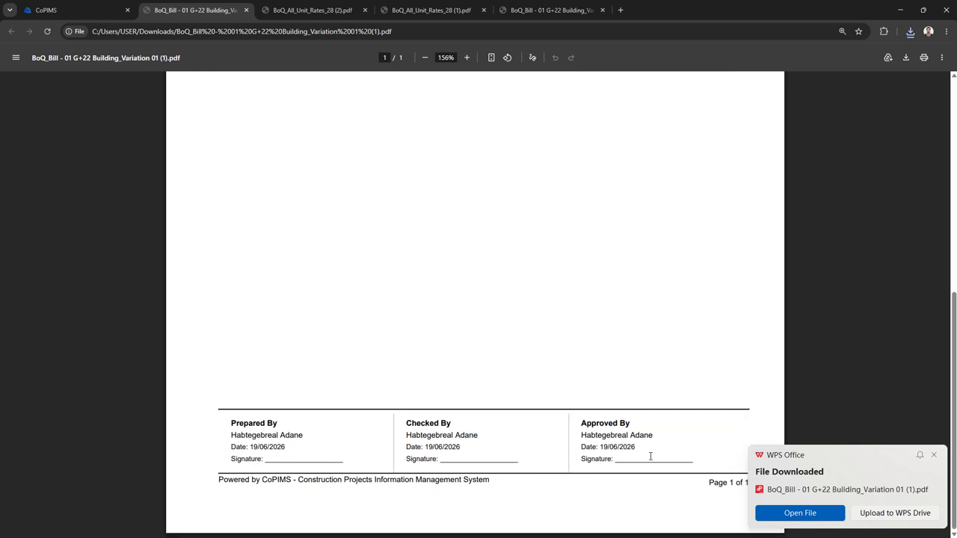
Generate the Variation 01 bill summary PDF for both bills, open it, and check its variation percentage and sign-off fields
click(43, 13)
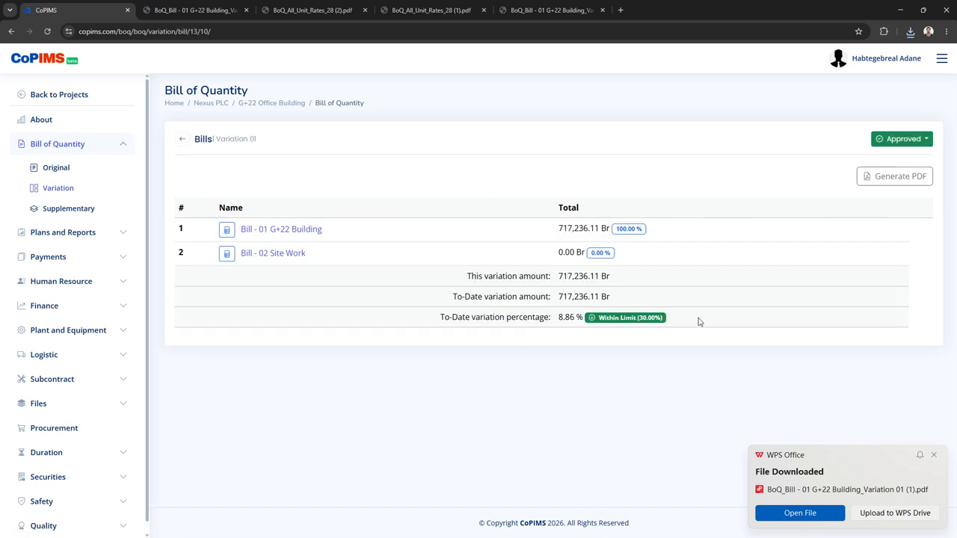
click(902, 184)
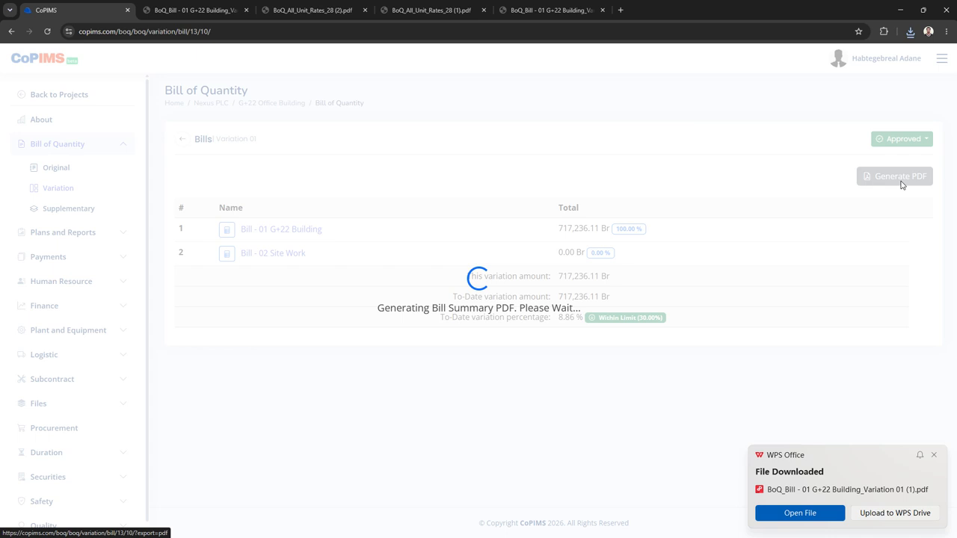
click(811, 64)
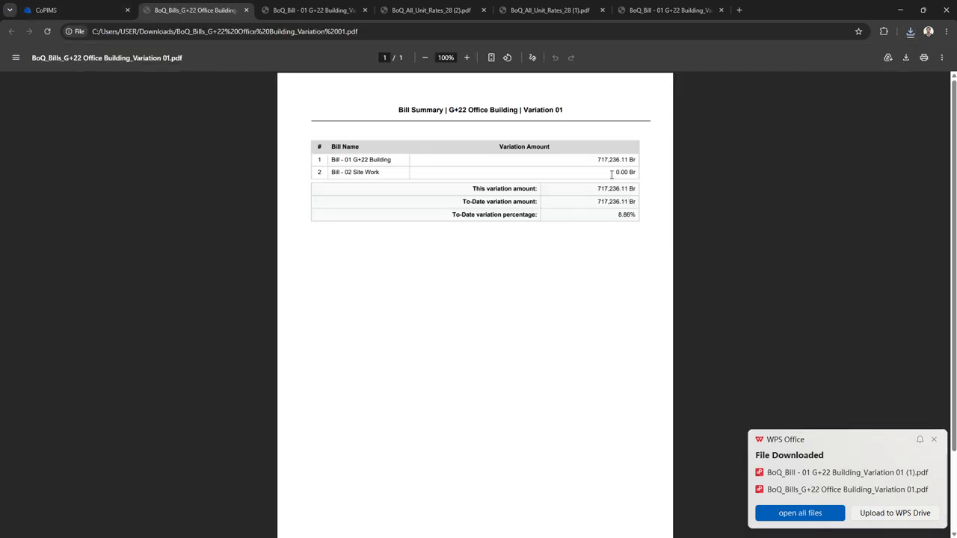
scroll(626, 172, up, 2)
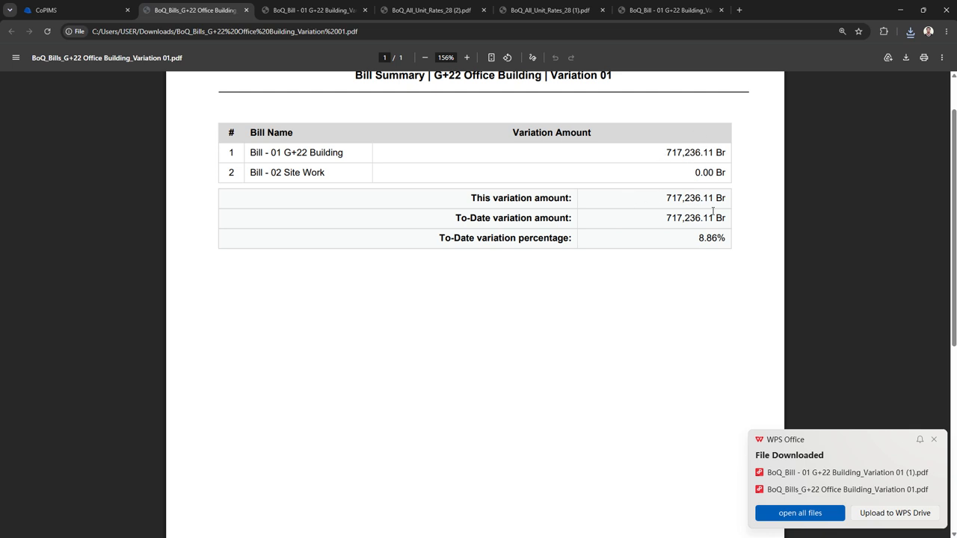
drag(699, 240, 728, 241)
scroll(727, 245, down, 5)
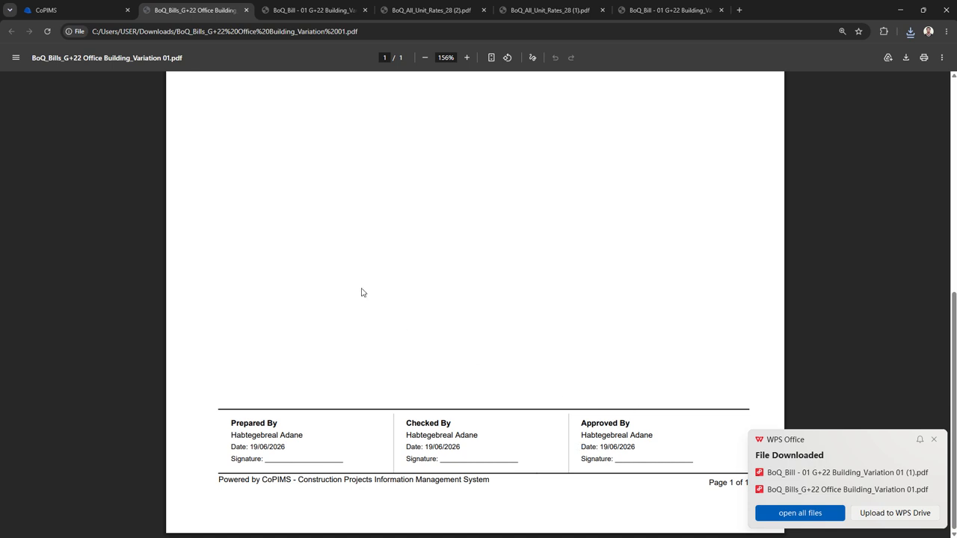
Return to CoPIMS and review the material price sheet of Bill - 01 G+22 Building in Variation 01 from the variations list
click(66, 10)
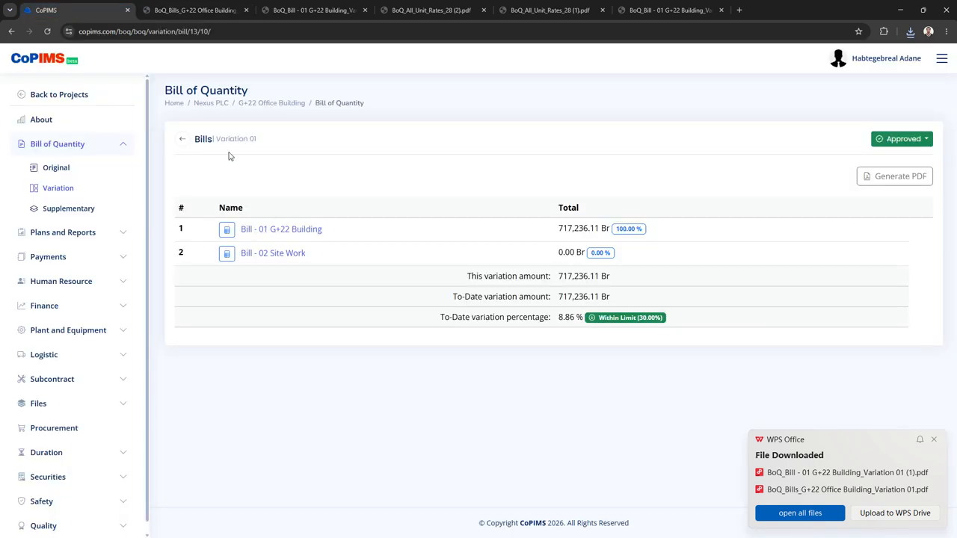
click(182, 141)
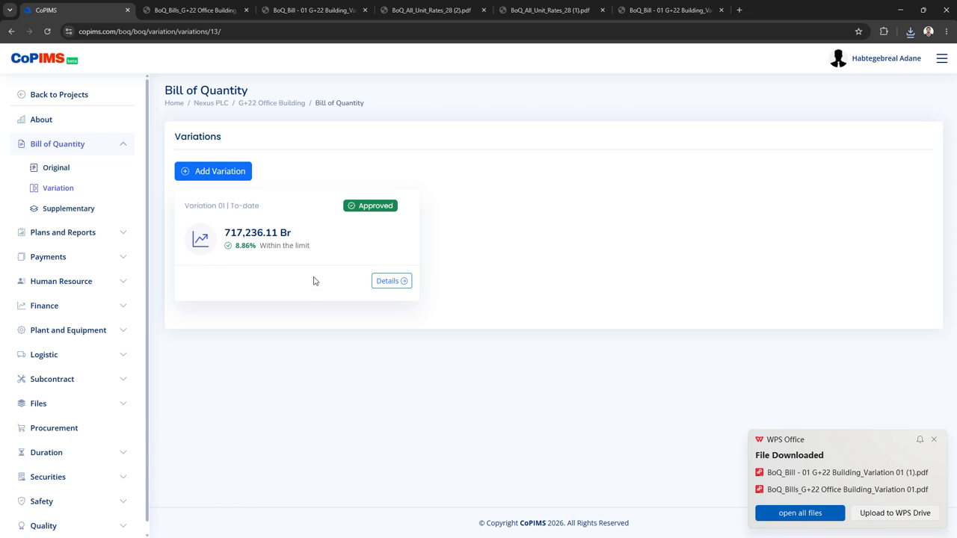
click(391, 280)
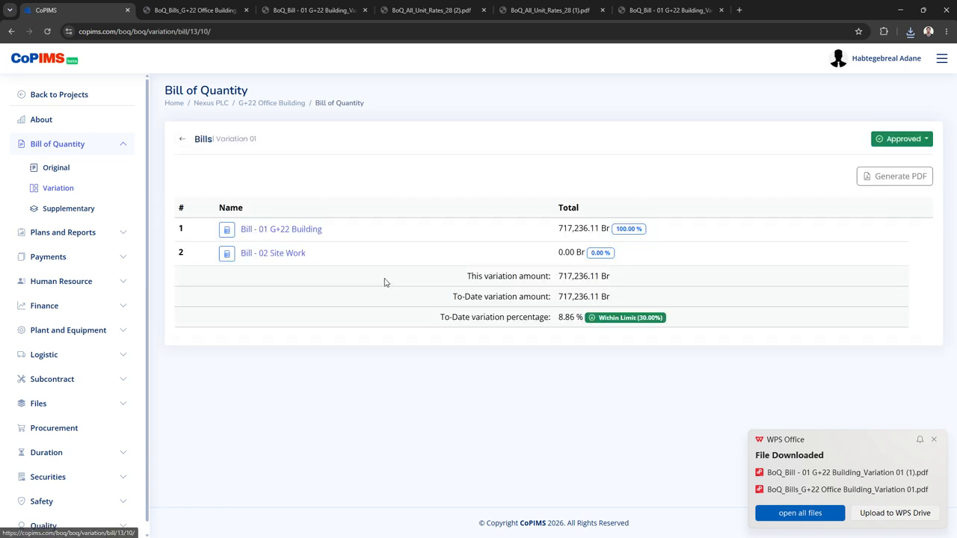
click(311, 233)
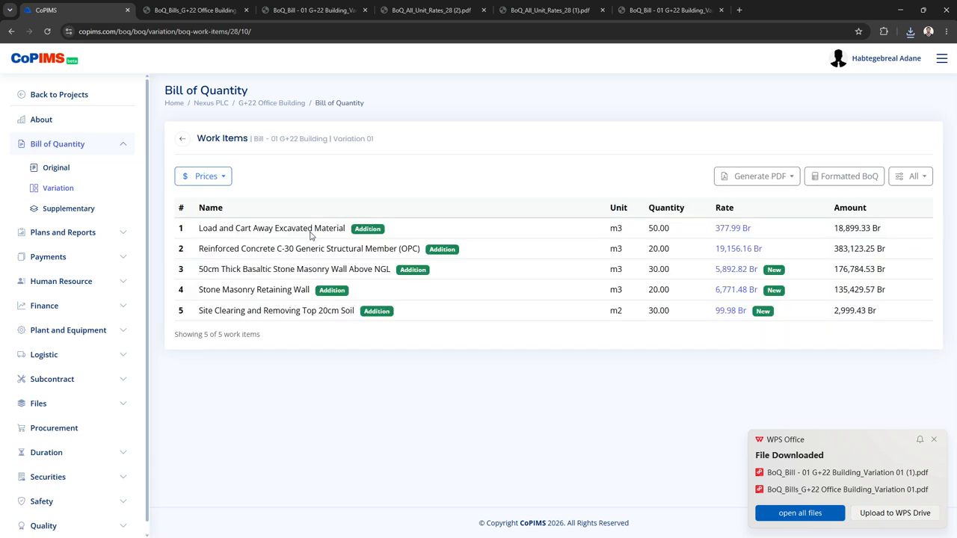
click(208, 178)
click(219, 203)
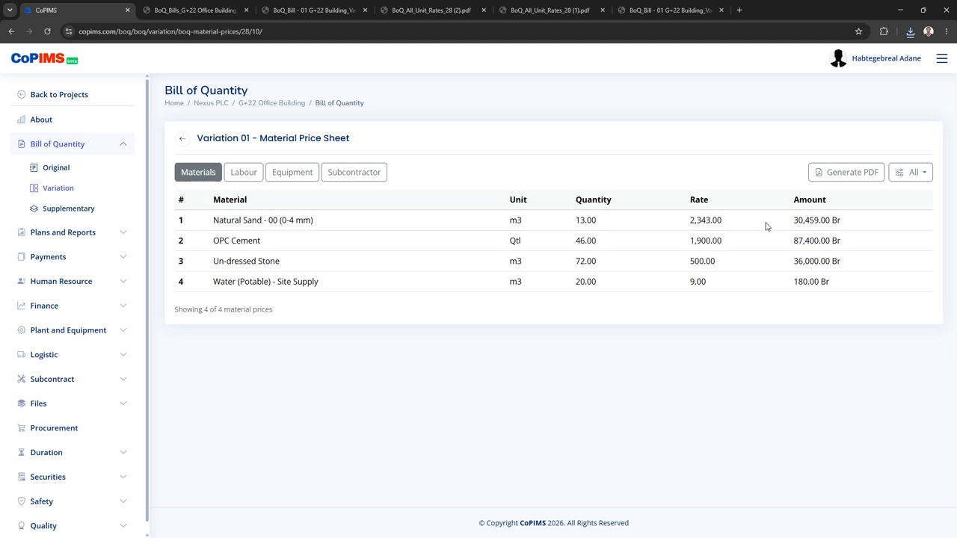
click(182, 140)
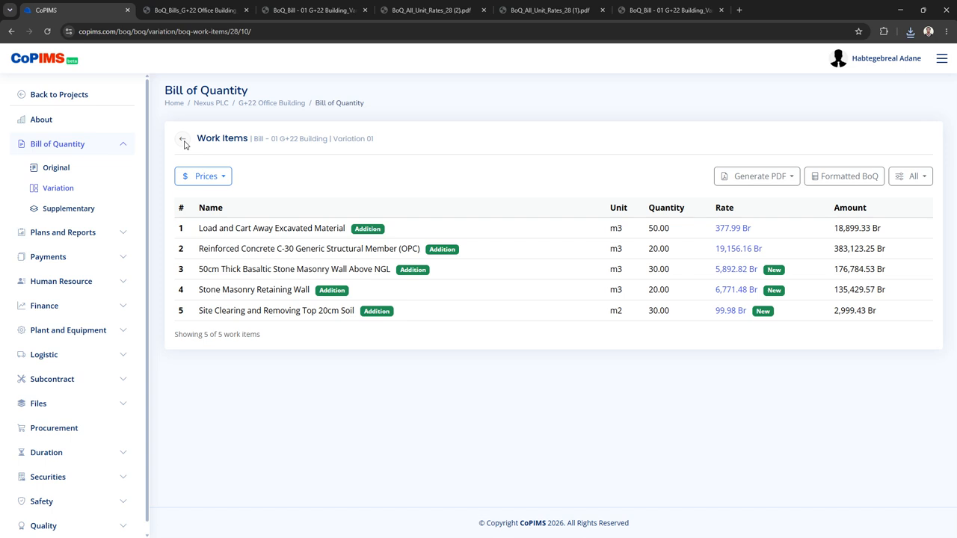
Examine the original and variation amounts in the cost chart on the G+22 Office Building overview
click(184, 142)
click(52, 121)
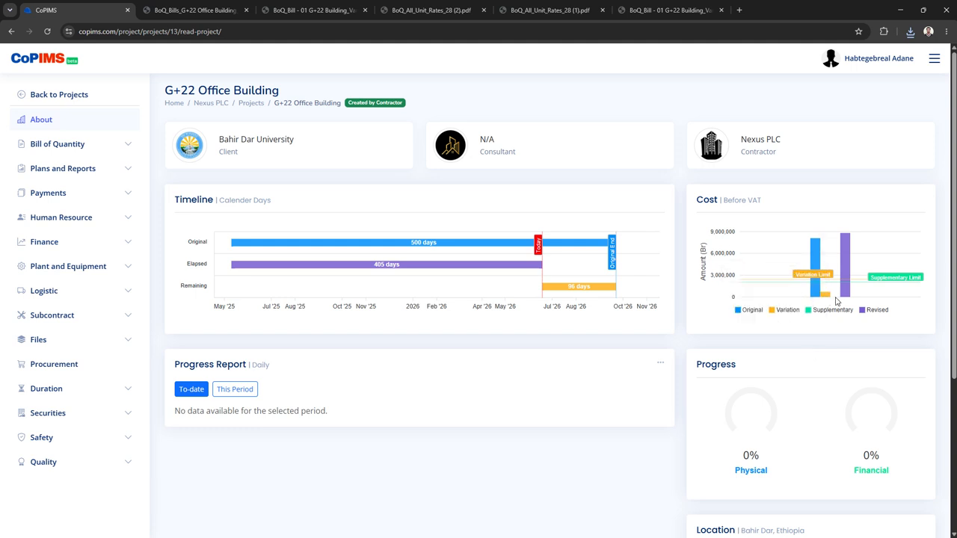
mouse_move(817, 266)
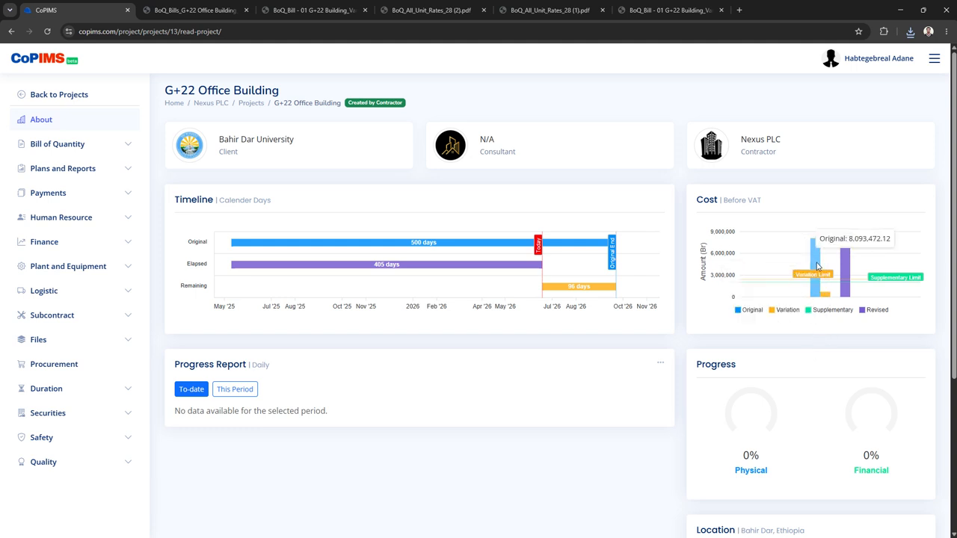
mouse_move(826, 299)
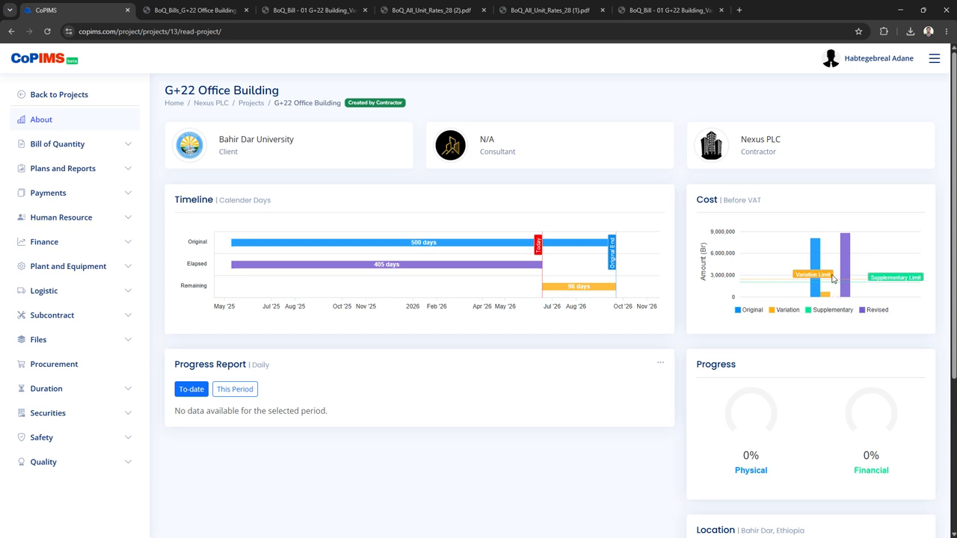
click(66, 144)
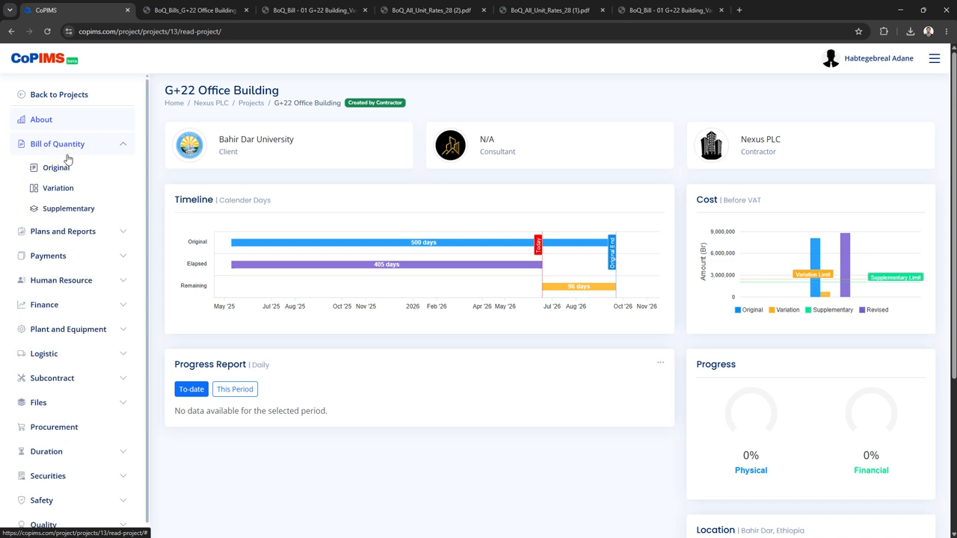
click(58, 189)
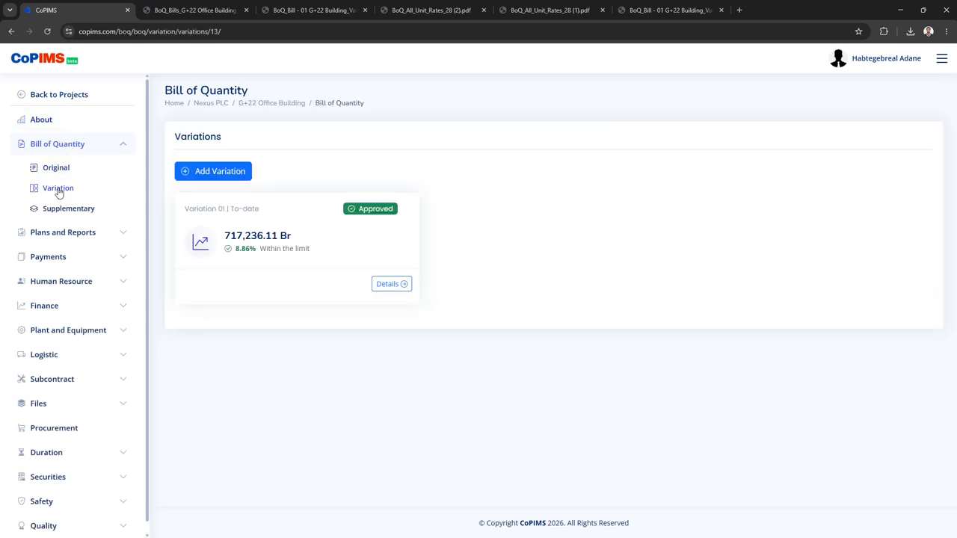
click(204, 171)
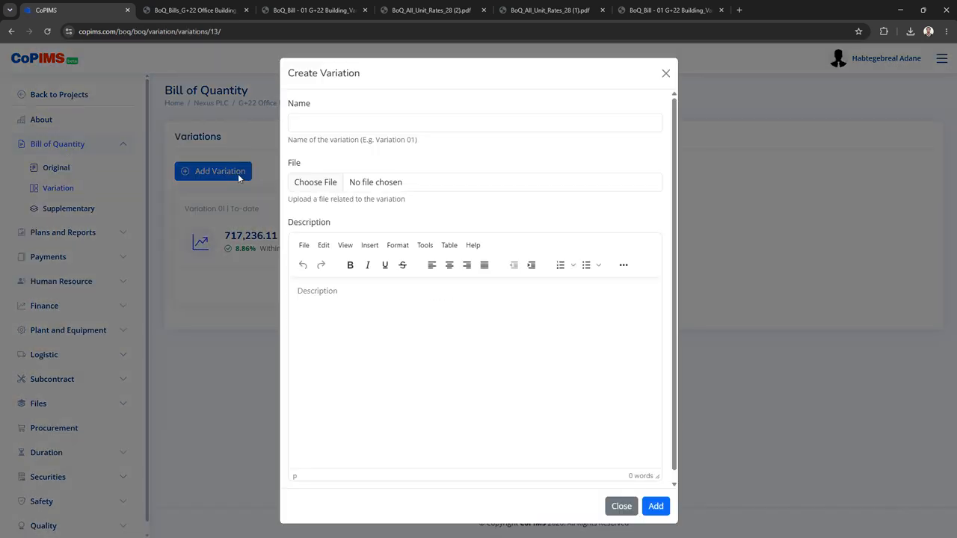
click(318, 123)
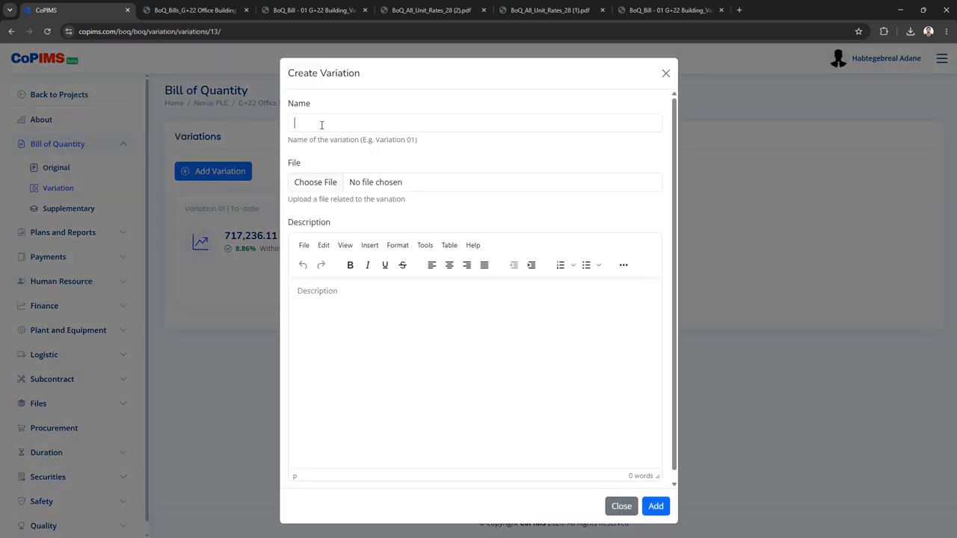
click(215, 286)
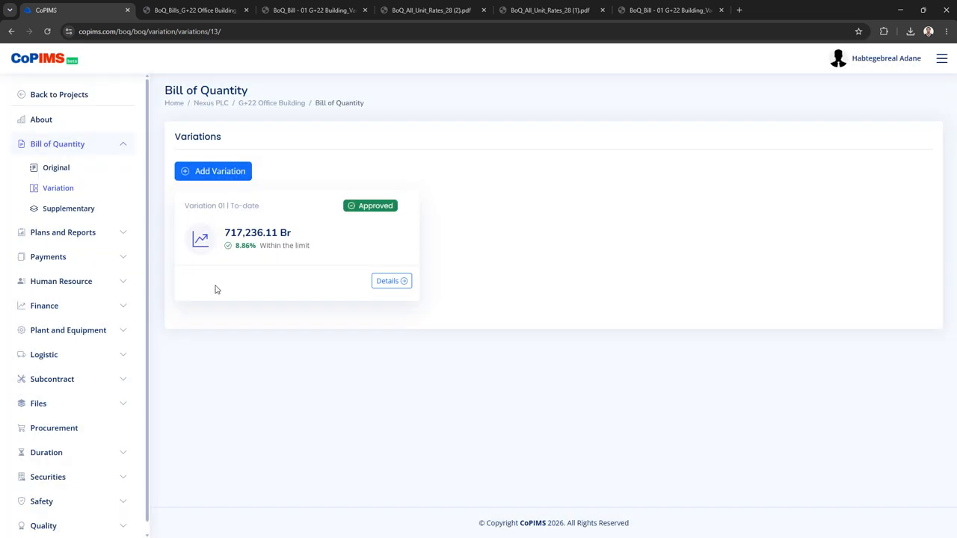
Start a new supplementary for the G+22 Office Building project and name it Supplementary 01
click(63, 211)
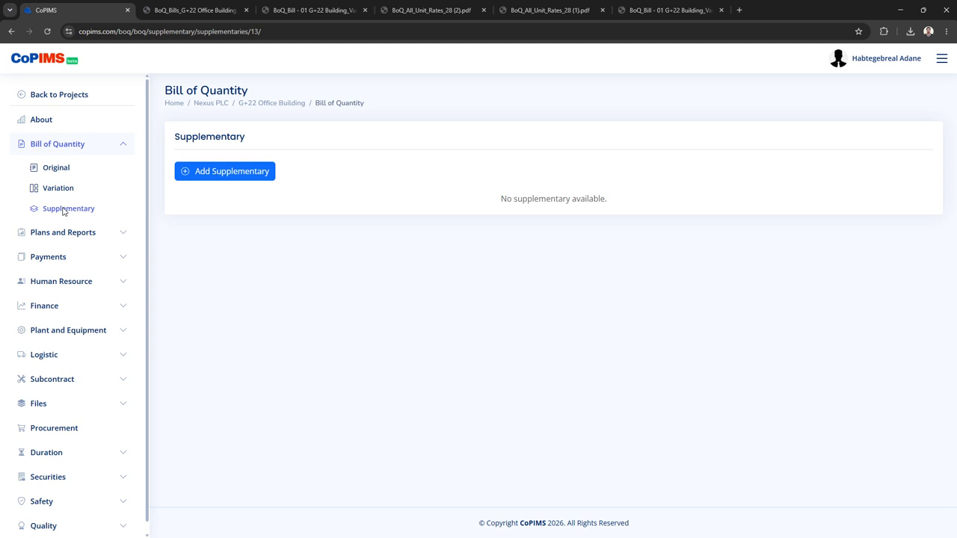
click(206, 171)
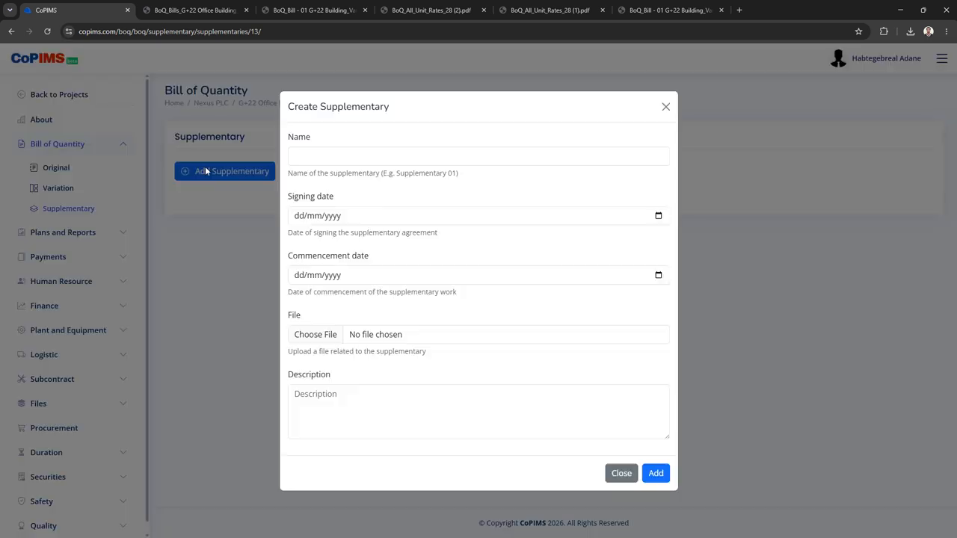
click(330, 118)
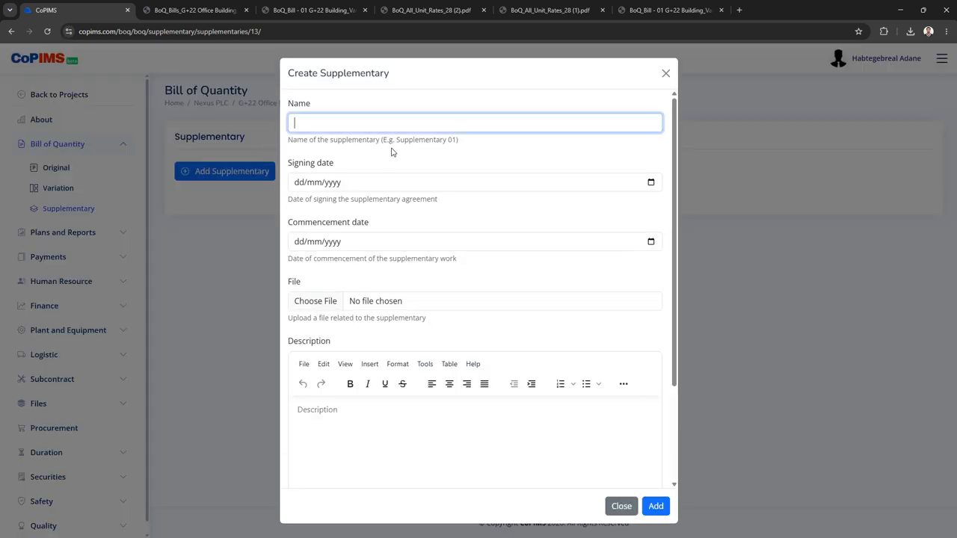
drag(397, 140, 454, 143)
key(ctrl+c)
click(336, 121)
key(ctrl+v)
Set the signing date to 13/06/2026 and the commencement date to 18/06/2026, leave the description blank, and add the supplementary
click(650, 182)
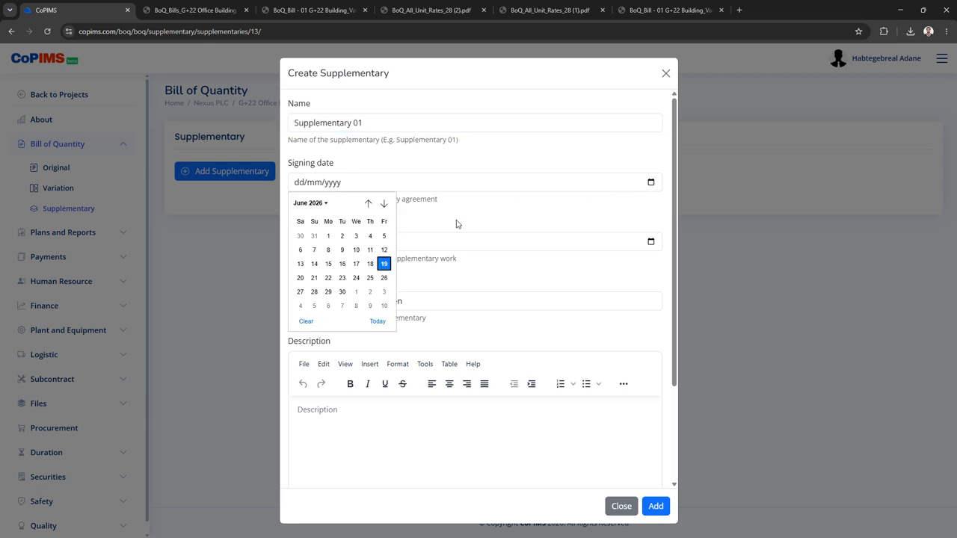
click(300, 264)
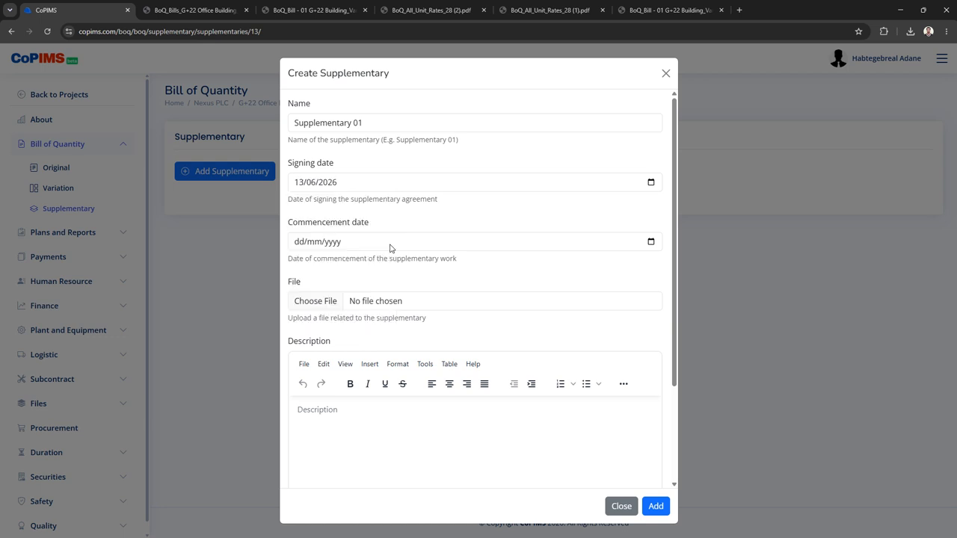
click(651, 242)
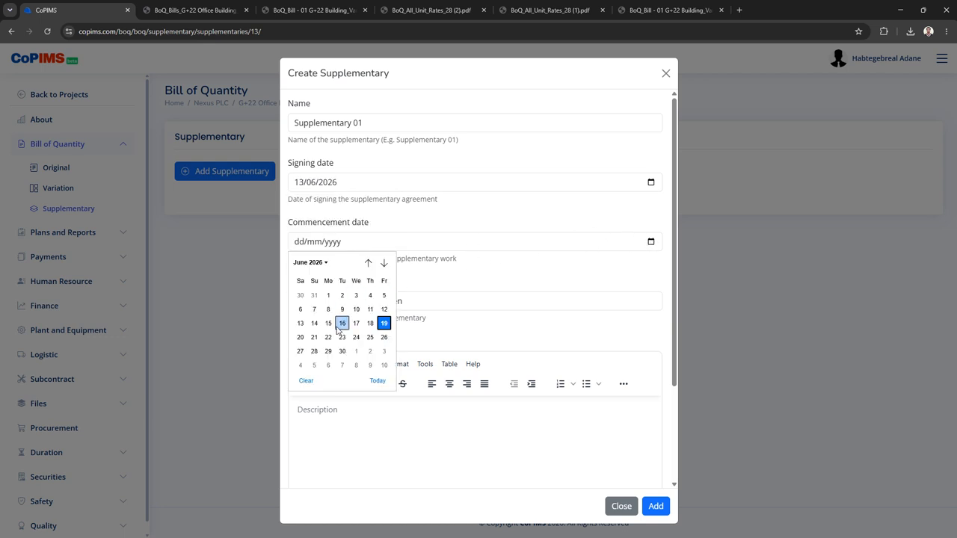
click(370, 323)
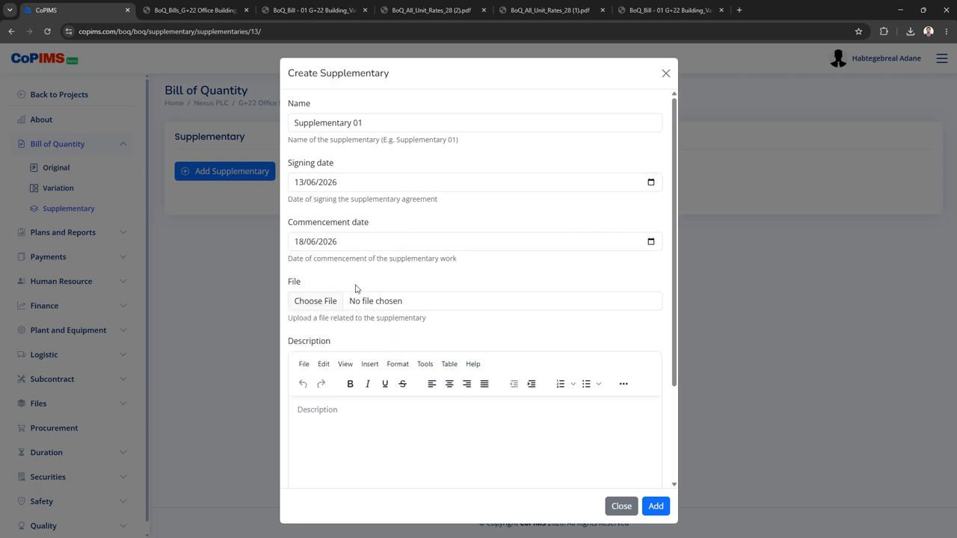
scroll(357, 289, down, 2)
scroll(362, 299, down, 1)
click(360, 299)
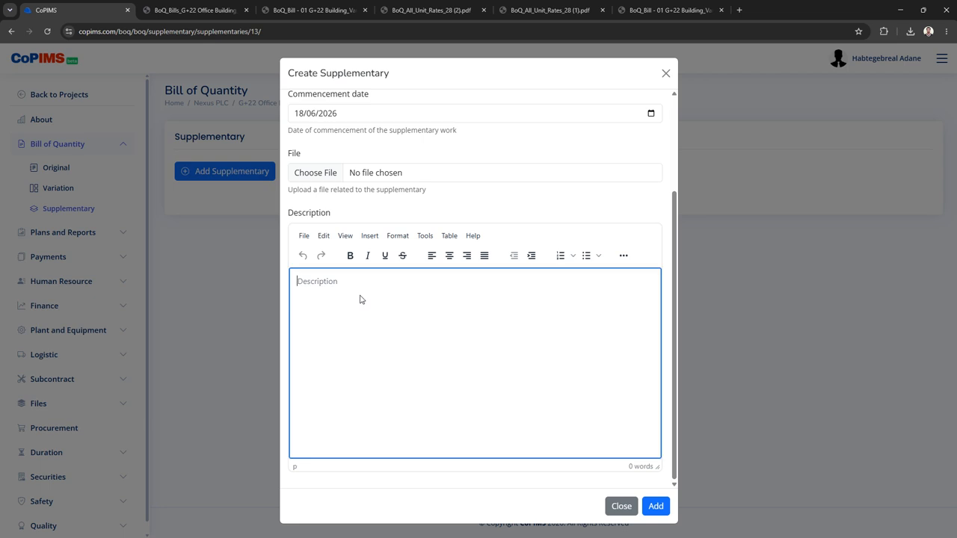
click(655, 507)
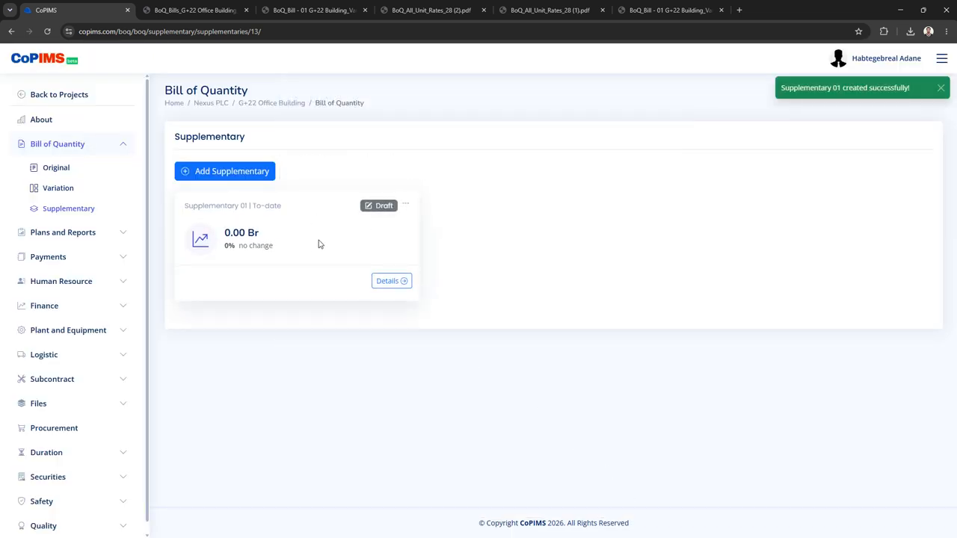
Open the Bill - 02 Site Work items of Supplementary 01 and view the options for adding a work item
click(396, 283)
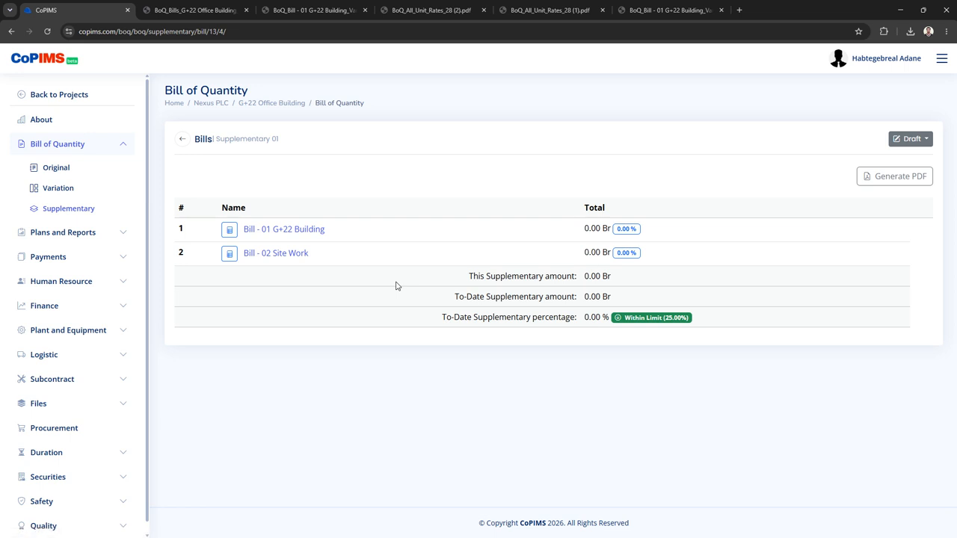
click(273, 255)
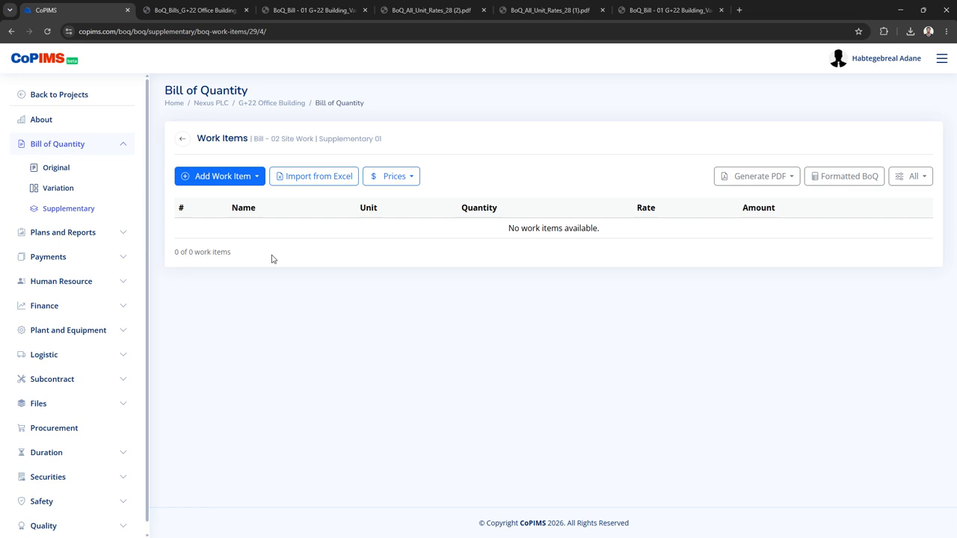
click(224, 178)
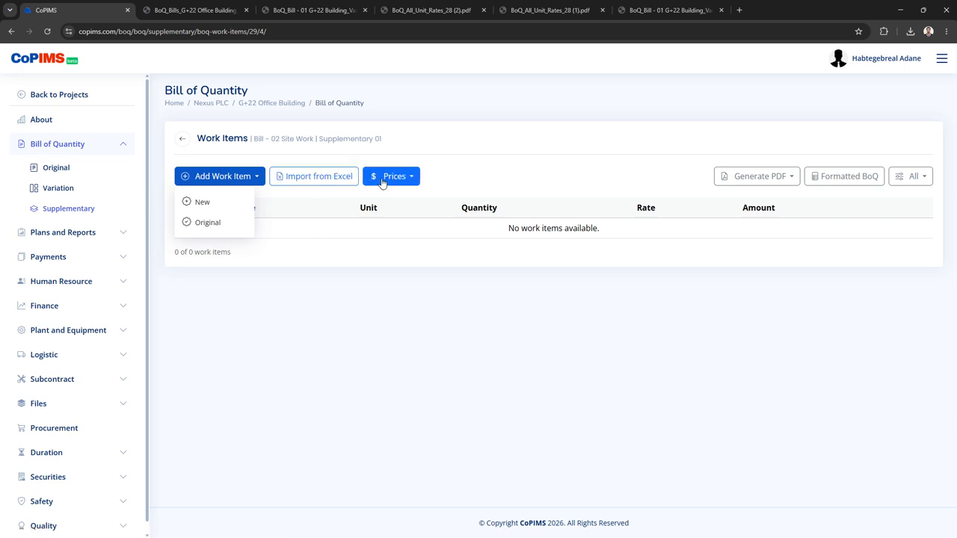
Return to the supplementary and variation lists and open the bills of Variation 01 to review their amounts
click(57, 194)
click(61, 211)
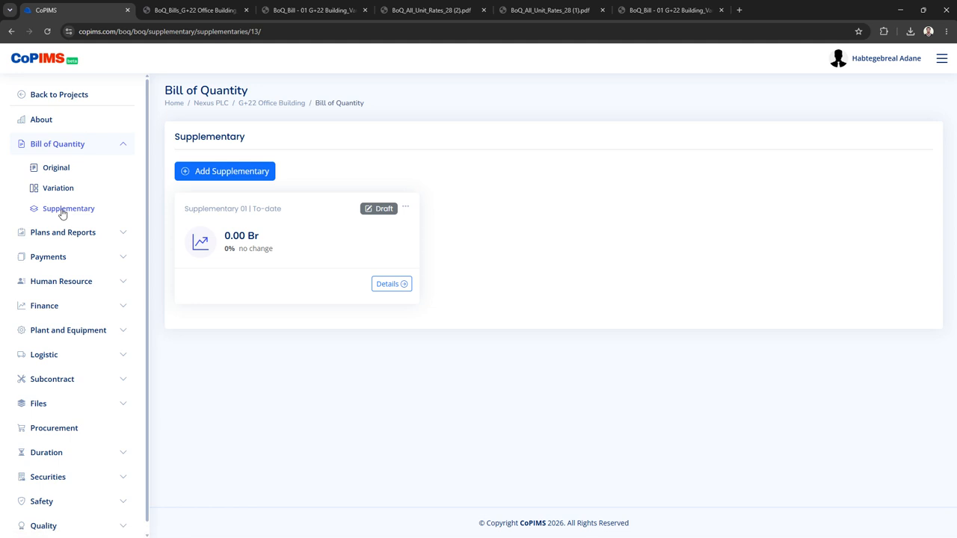
click(63, 192)
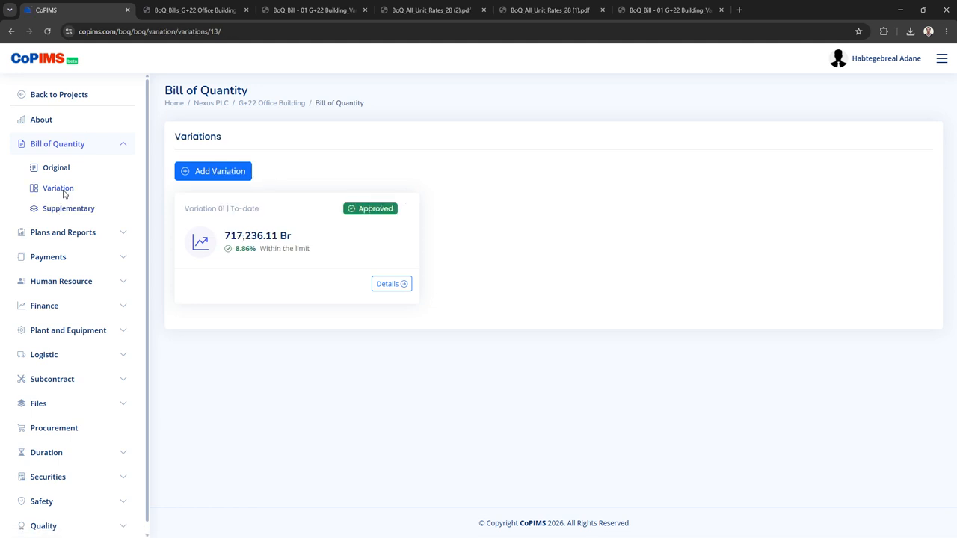
click(391, 284)
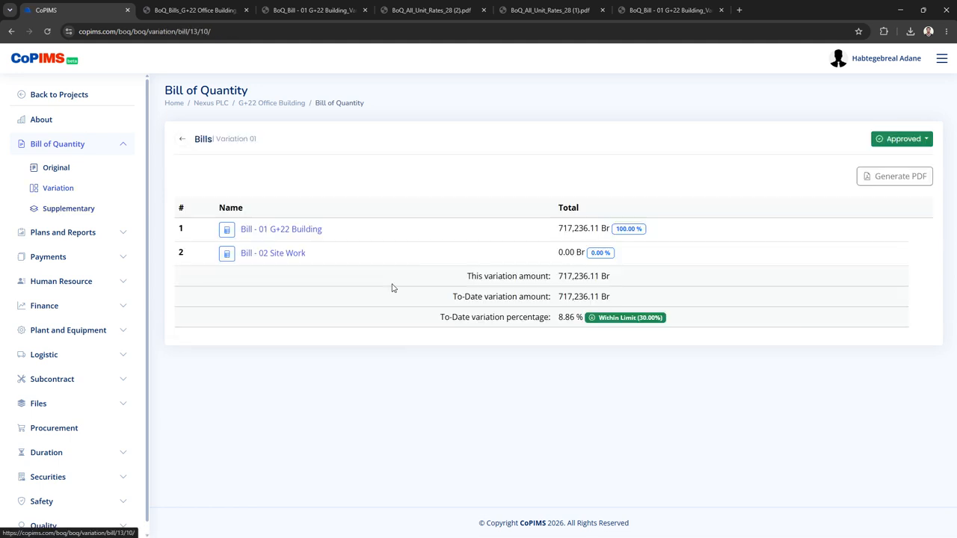